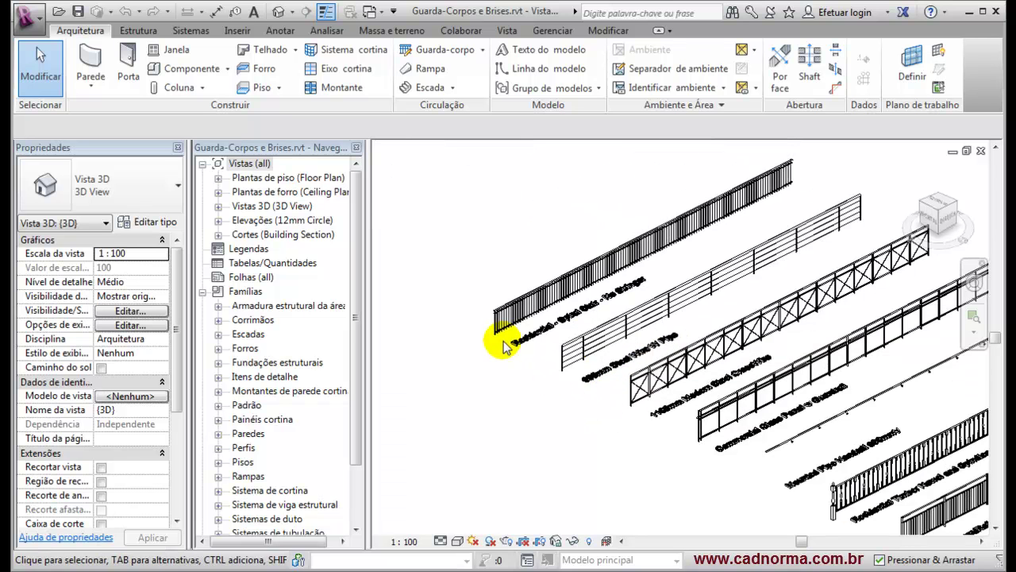
- Open the Guarda-Corpos e Brises.rvt project from the 01 - Arquitetura folder under Cadnorma_Revit, C - Modelos
{"action": "scroll", "coordinate": [490, 343], "scroll_direction": "up", "scroll_amount": 5}
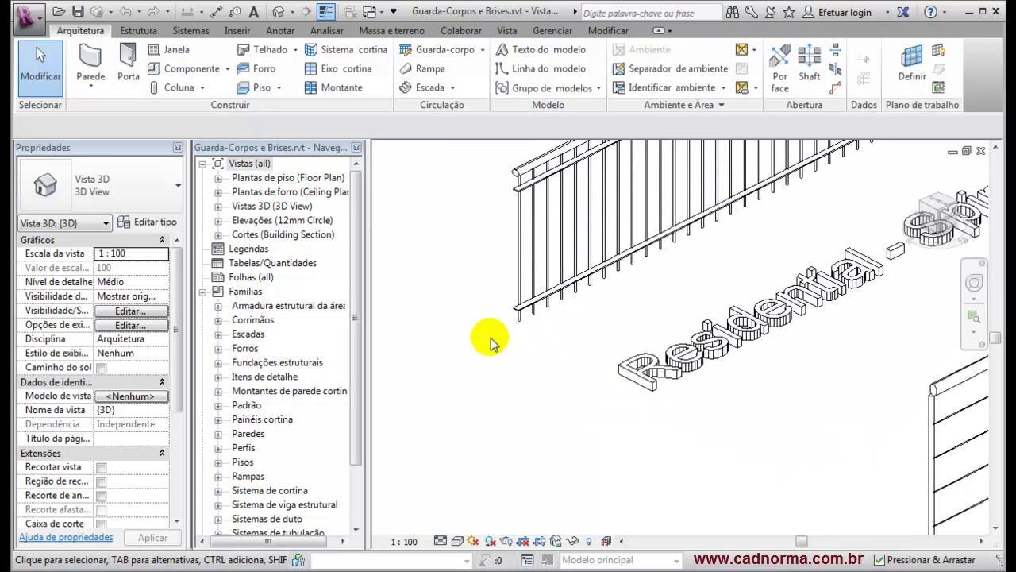
{"action": "scroll", "coordinate": [469, 291], "scroll_direction": "down", "scroll_amount": 3}
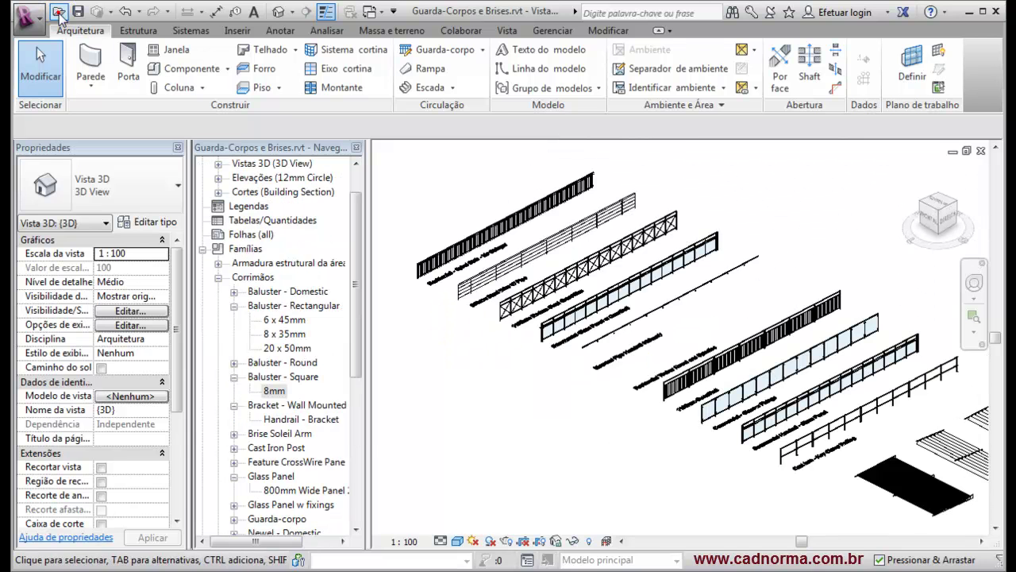
{"action": "left_click", "coordinate": [58, 12]}
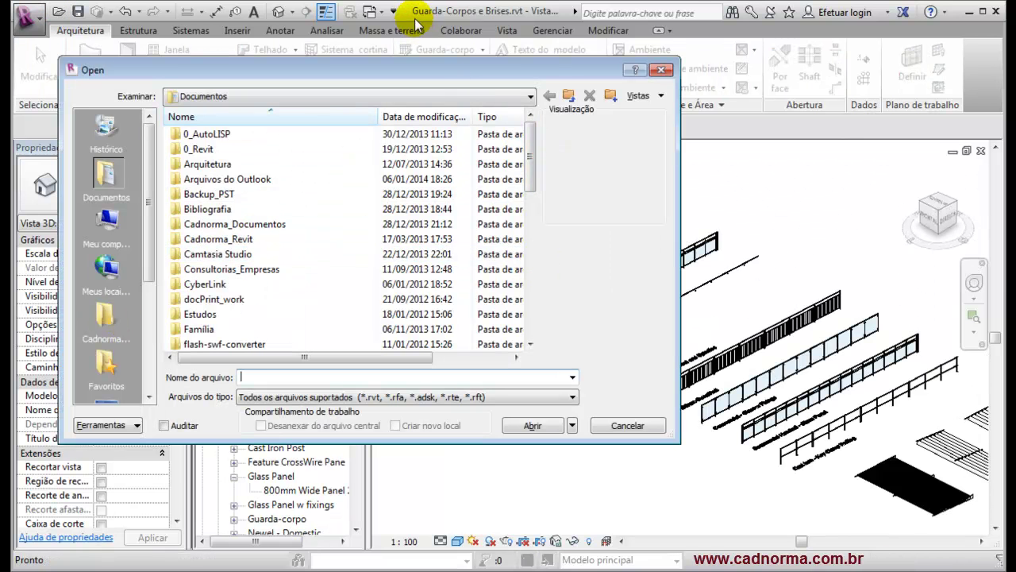
{"action": "left_click", "coordinate": [107, 317]}
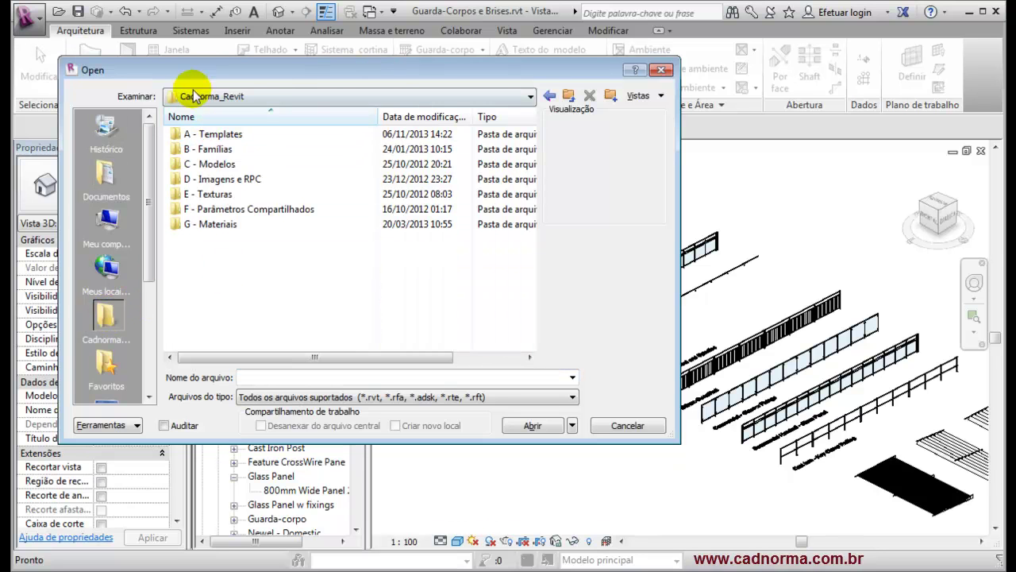
{"action": "double_click", "coordinate": [181, 164]}
{"action": "double_click", "coordinate": [181, 149]}
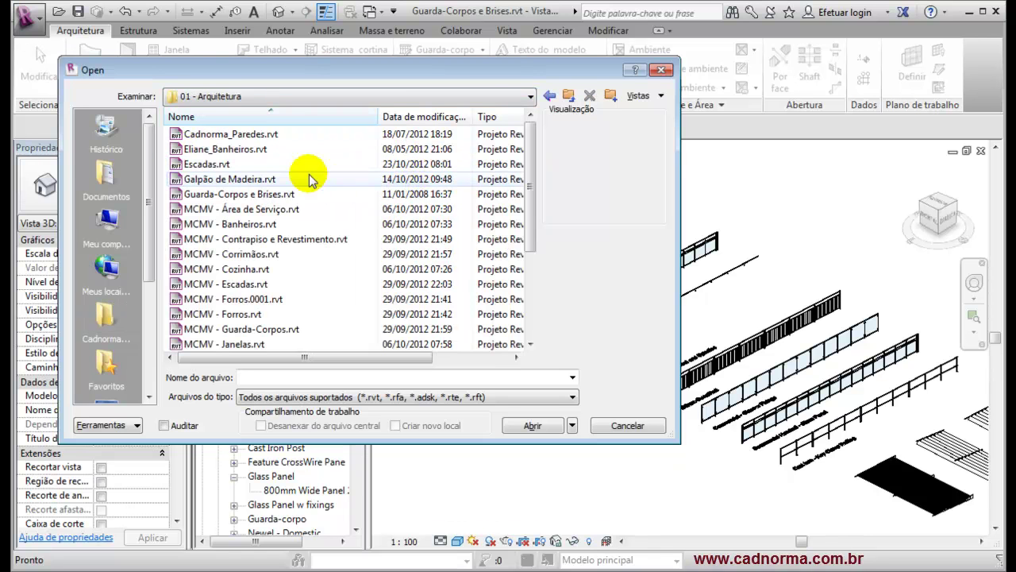
{"action": "left_click", "coordinate": [224, 199]}
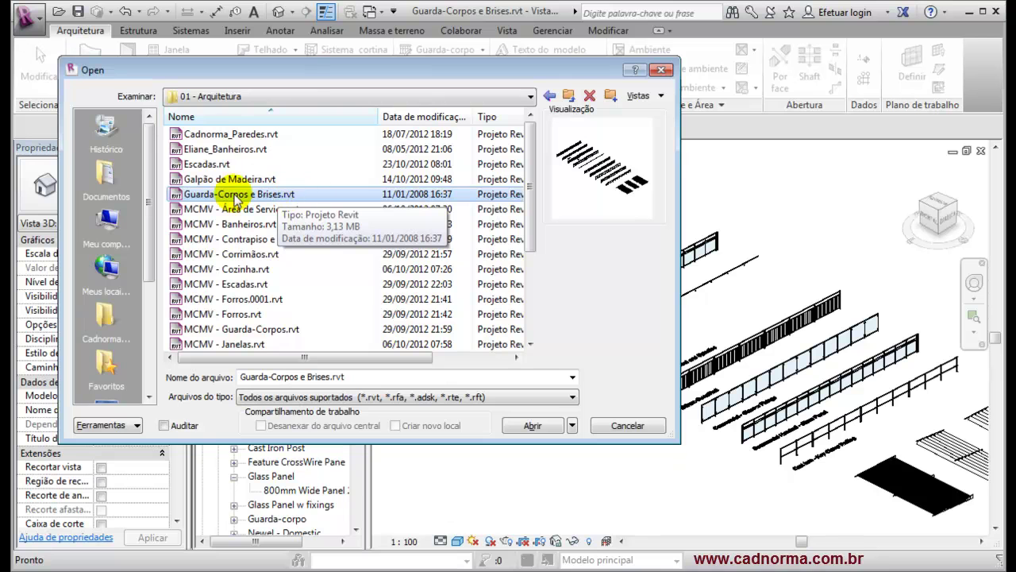
{"action": "double_click", "coordinate": [295, 196]}
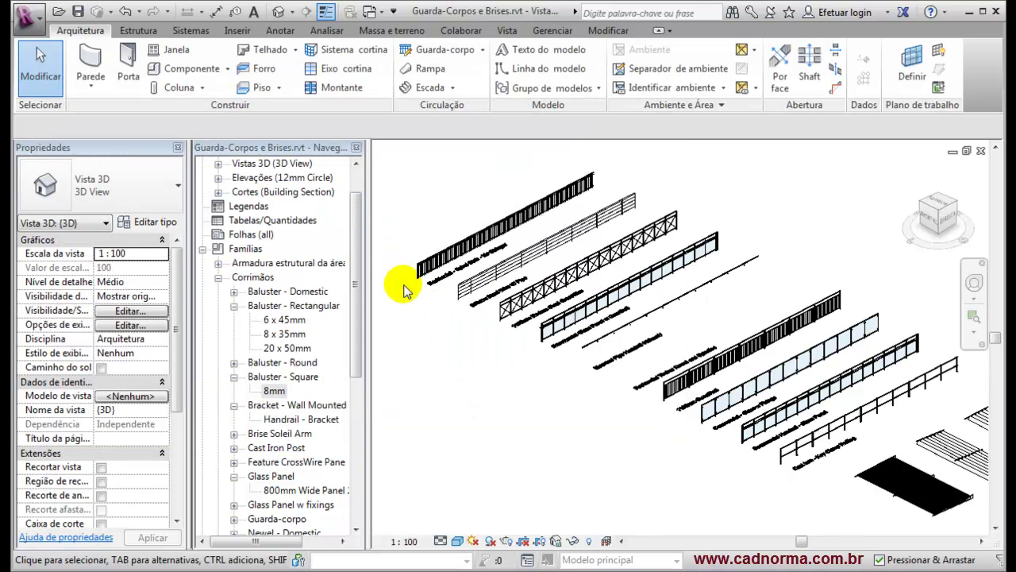
- Set the 3D view's visual style to Hidden Line for a close view of the first railing
{"action": "scroll", "coordinate": [407, 286], "scroll_direction": "up", "scroll_amount": 10}
{"action": "middle_click_drag", "start_coordinate": [441, 275], "coordinate": [426, 390]}
{"action": "scroll", "coordinate": [434, 280], "scroll_direction": "up", "scroll_amount": 2}
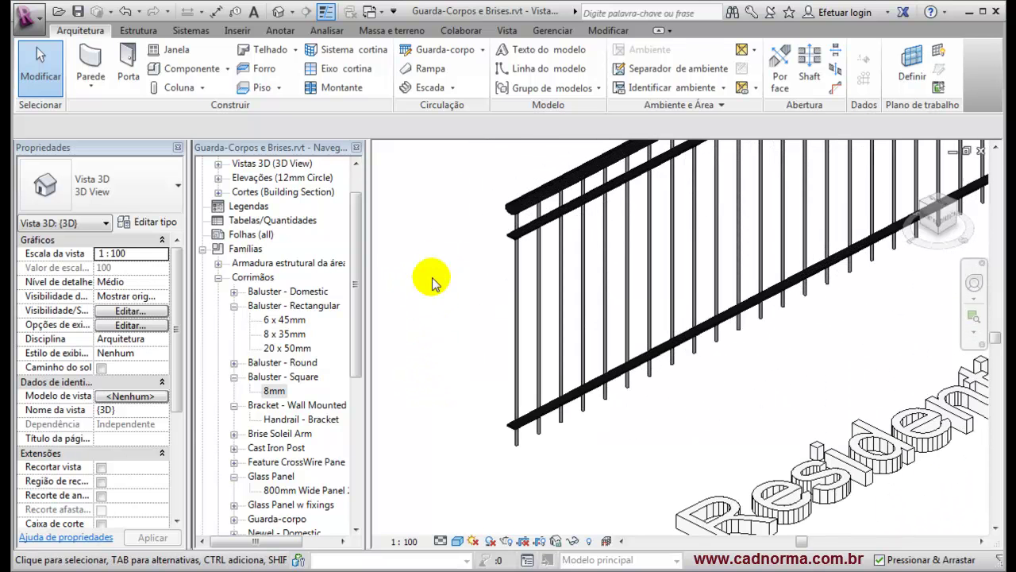
{"action": "left_click", "coordinate": [327, 13]}
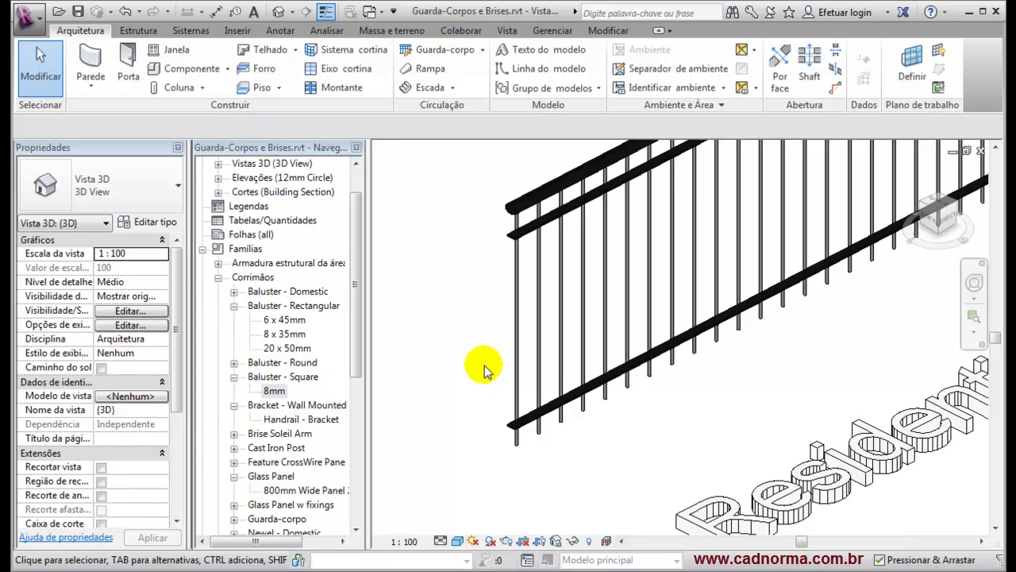
{"action": "left_click", "coordinate": [456, 542]}
{"action": "left_click", "coordinate": [470, 461]}
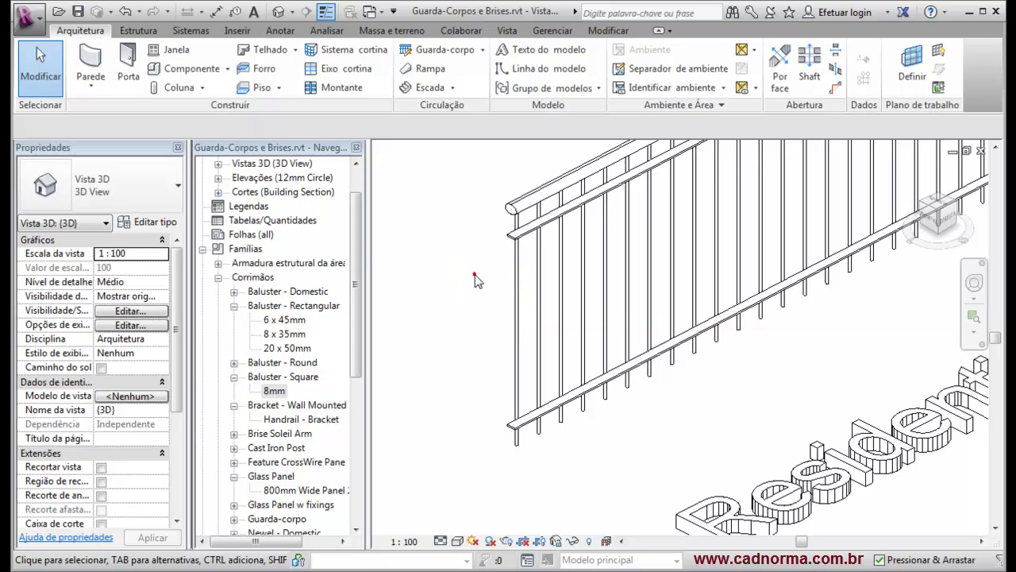
- Examine the Residential - Spiral Stair - No Stringer railing model, including its handrail, bottom rail, balusters and name label
{"action": "scroll", "coordinate": [475, 274], "scroll_direction": "down", "scroll_amount": 2}
{"action": "scroll", "coordinate": [472, 278], "scroll_direction": "down", "scroll_amount": 1}
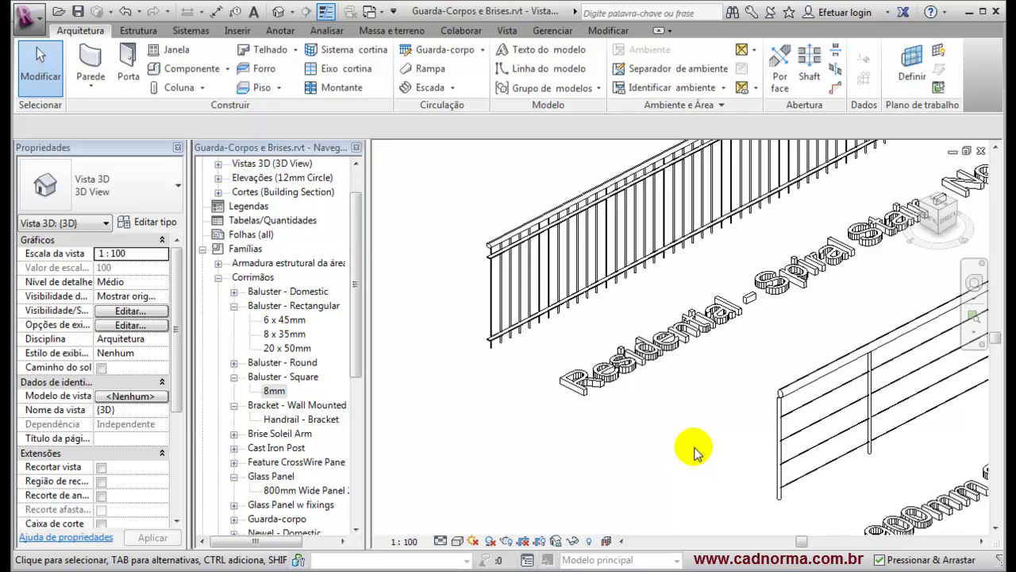
{"action": "scroll", "coordinate": [691, 432], "scroll_direction": "down", "scroll_amount": 4}
{"action": "scroll", "coordinate": [690, 430], "scroll_direction": "up", "scroll_amount": 5}
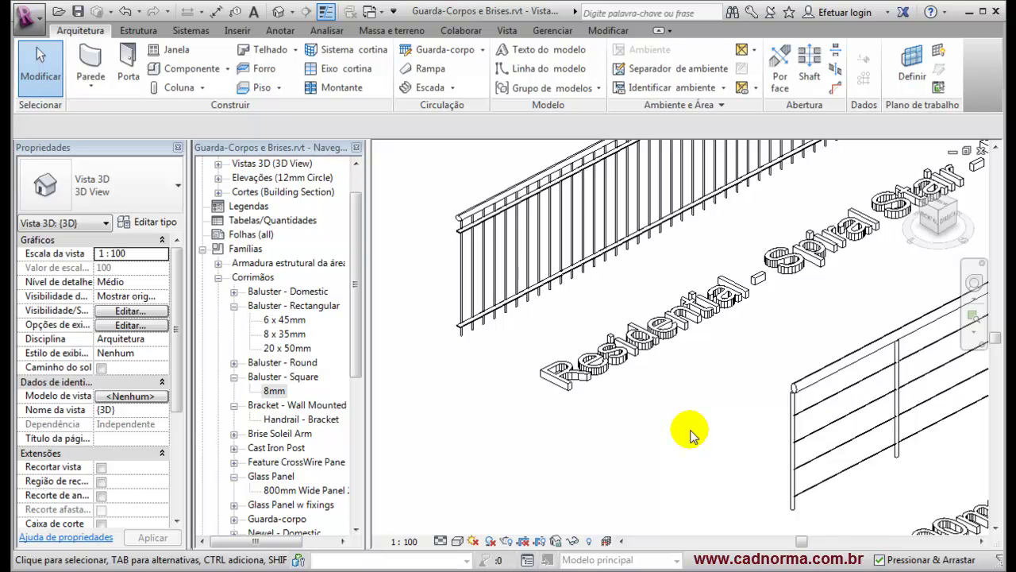
{"action": "scroll", "coordinate": [697, 429], "scroll_direction": "down", "scroll_amount": 2}
{"action": "scroll", "coordinate": [697, 429], "scroll_direction": "up", "scroll_amount": 3}
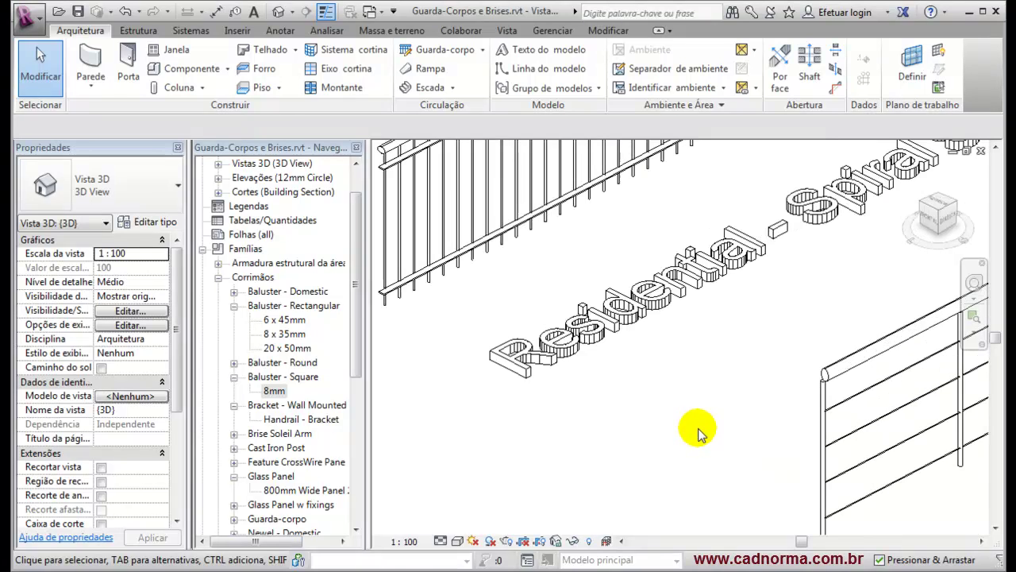
{"action": "middle_click_drag", "start_coordinate": [619, 401], "coordinate": [748, 510]}
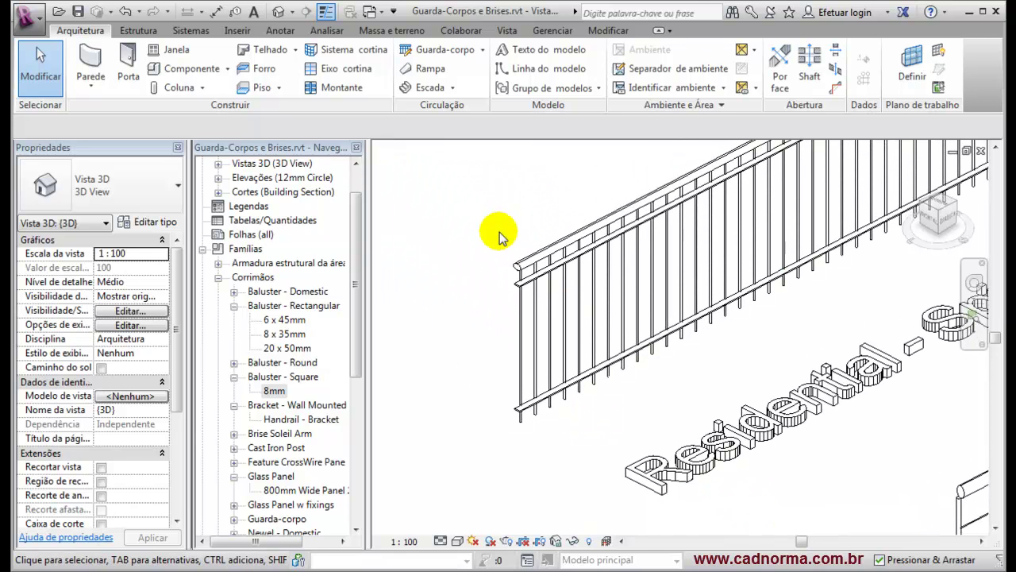
{"action": "scroll", "coordinate": [486, 227], "scroll_direction": "down", "scroll_amount": 2}
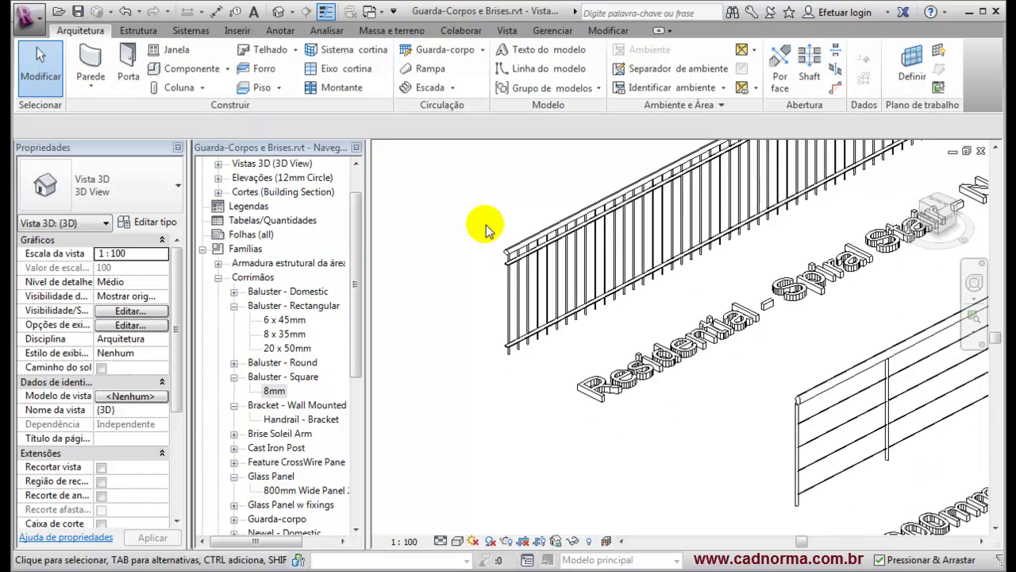
{"action": "scroll", "coordinate": [556, 361], "scroll_direction": "up", "scroll_amount": 2}
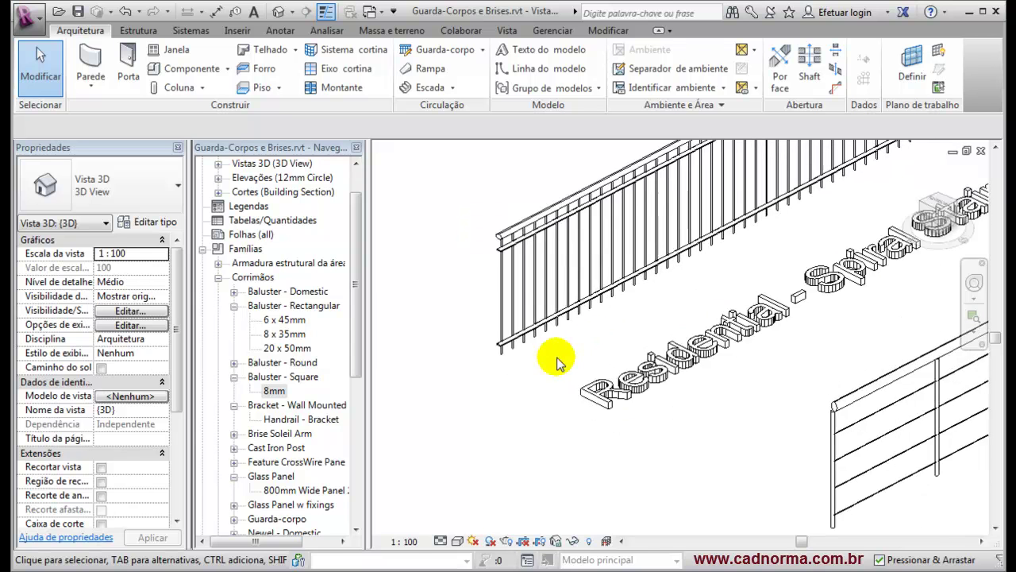
{"action": "middle_click_drag", "start_coordinate": [545, 355], "coordinate": [546, 421]}
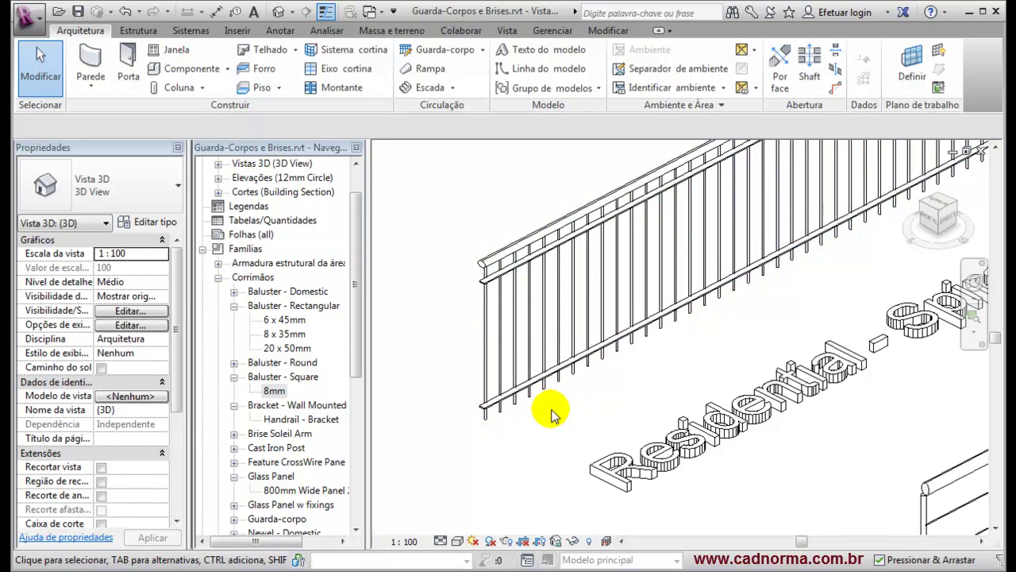
{"action": "middle_click_drag", "start_coordinate": [843, 268], "coordinate": [565, 423], "text": "shift"}
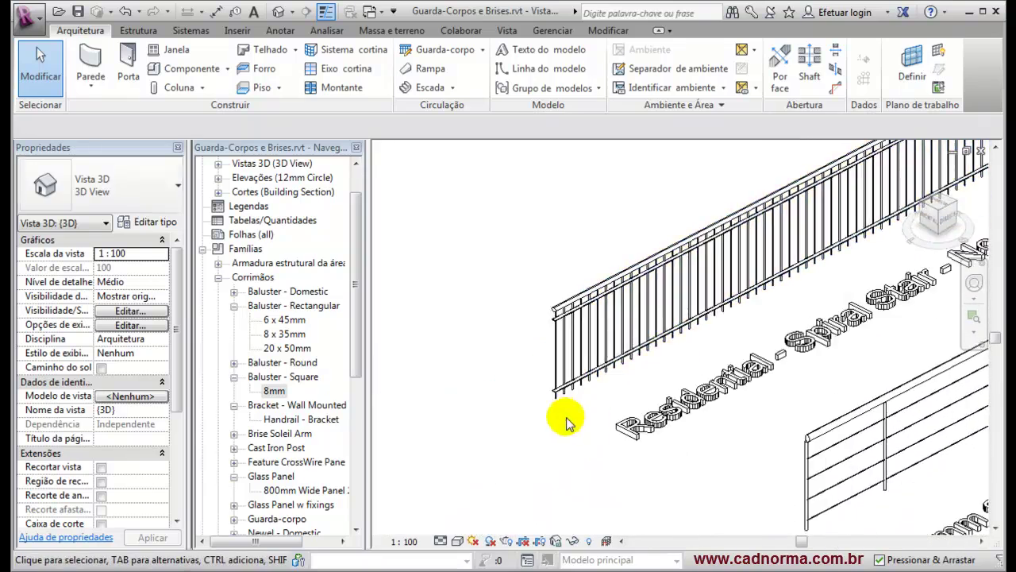
{"action": "scroll", "coordinate": [560, 416], "scroll_direction": "up", "scroll_amount": 2}
{"action": "scroll", "coordinate": [543, 405], "scroll_direction": "up", "scroll_amount": 2}
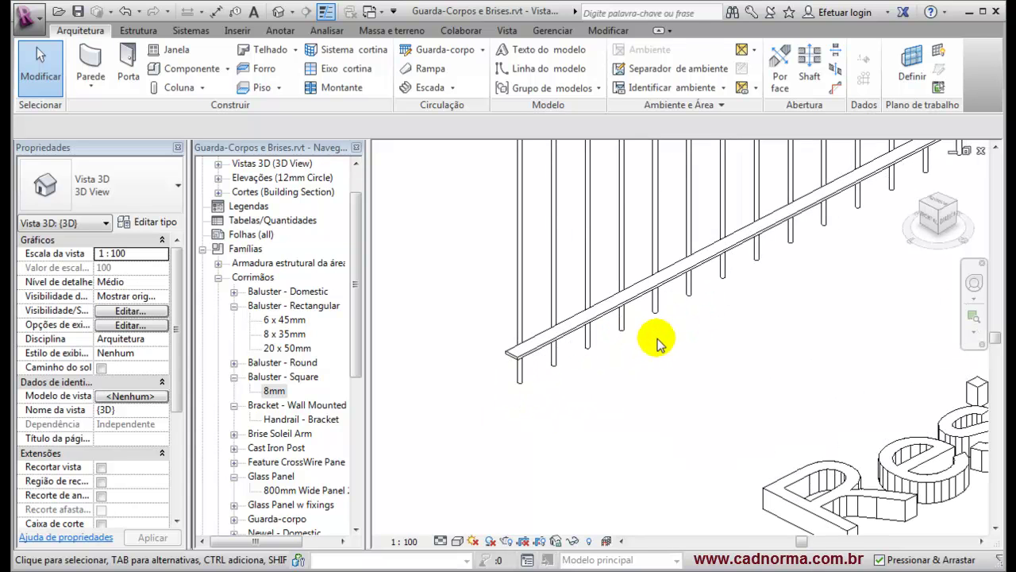
{"action": "scroll", "coordinate": [657, 343], "scroll_direction": "down", "scroll_amount": 3}
{"action": "scroll", "coordinate": [679, 342], "scroll_direction": "down", "scroll_amount": 1}
{"action": "middle_click_drag", "start_coordinate": [673, 346], "coordinate": [663, 353]}
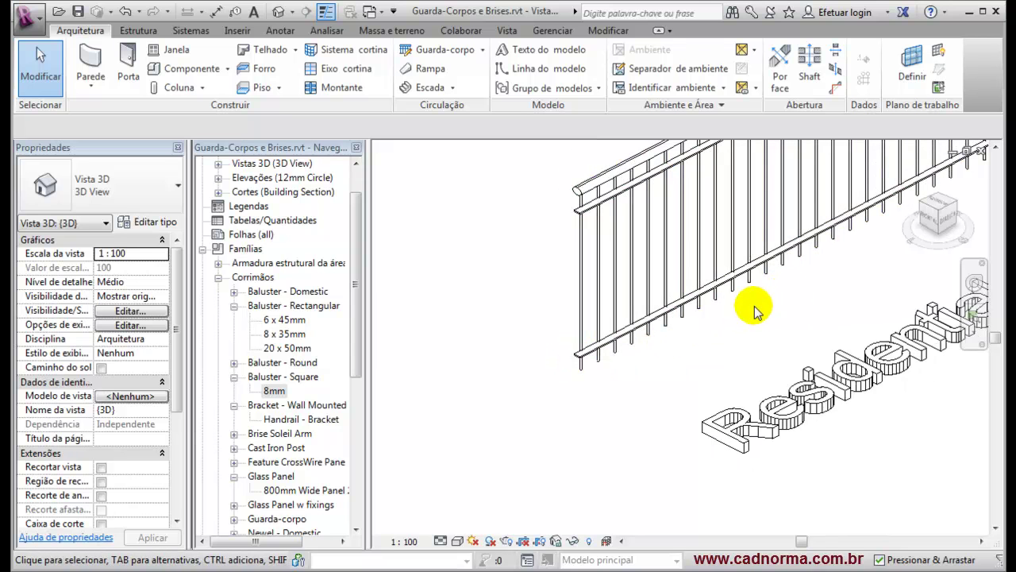
- Look over the neighbouring railing models, especially the 900mm Steel Wire W Pipe railing
{"action": "scroll", "coordinate": [742, 313], "scroll_direction": "down", "scroll_amount": 2}
{"action": "middle_click_drag", "start_coordinate": [836, 434], "coordinate": [505, 410]}
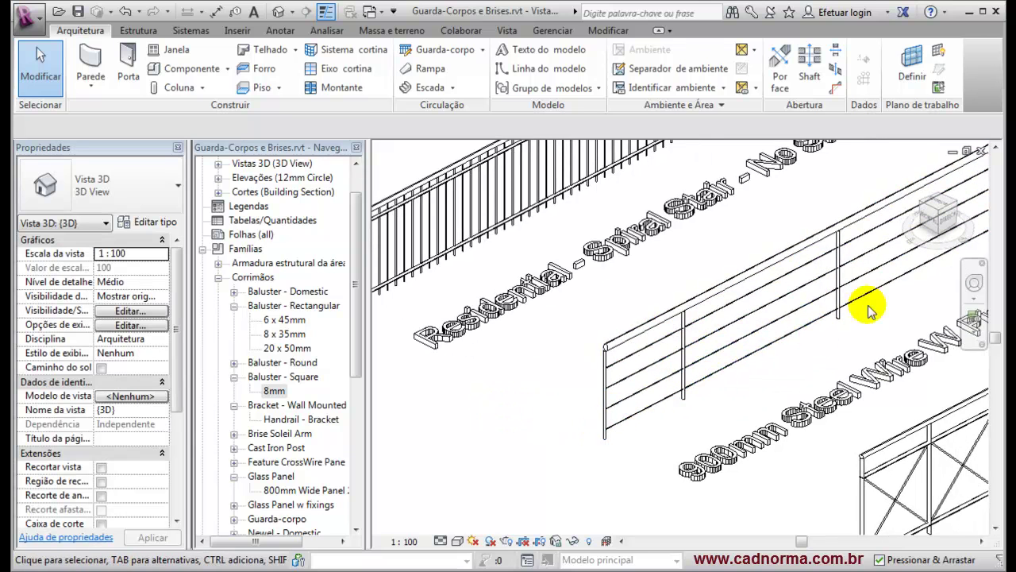
{"action": "scroll", "coordinate": [821, 351], "scroll_direction": "down", "scroll_amount": 2}
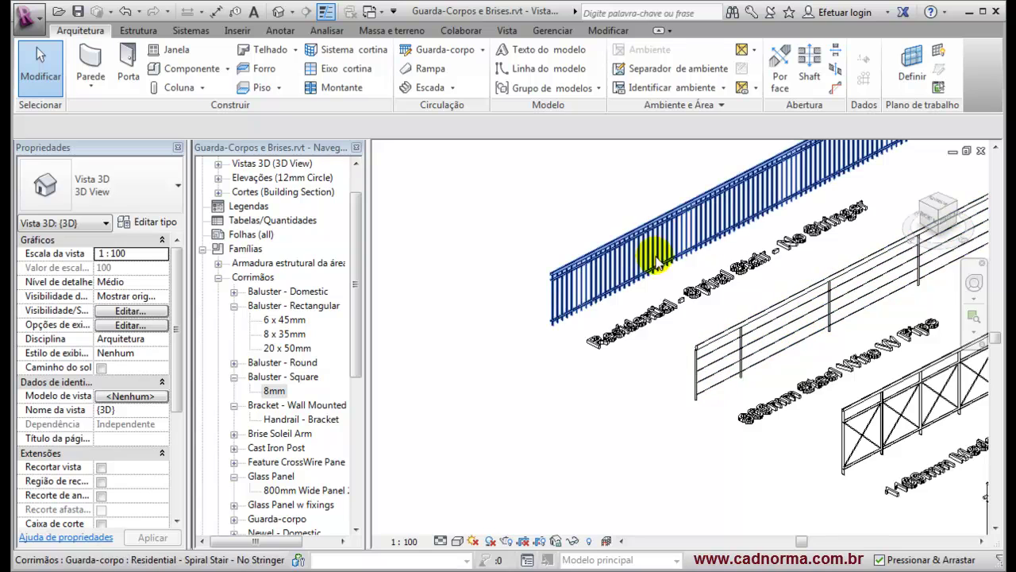
{"action": "middle_click_drag", "start_coordinate": [790, 278], "coordinate": [576, 288]}
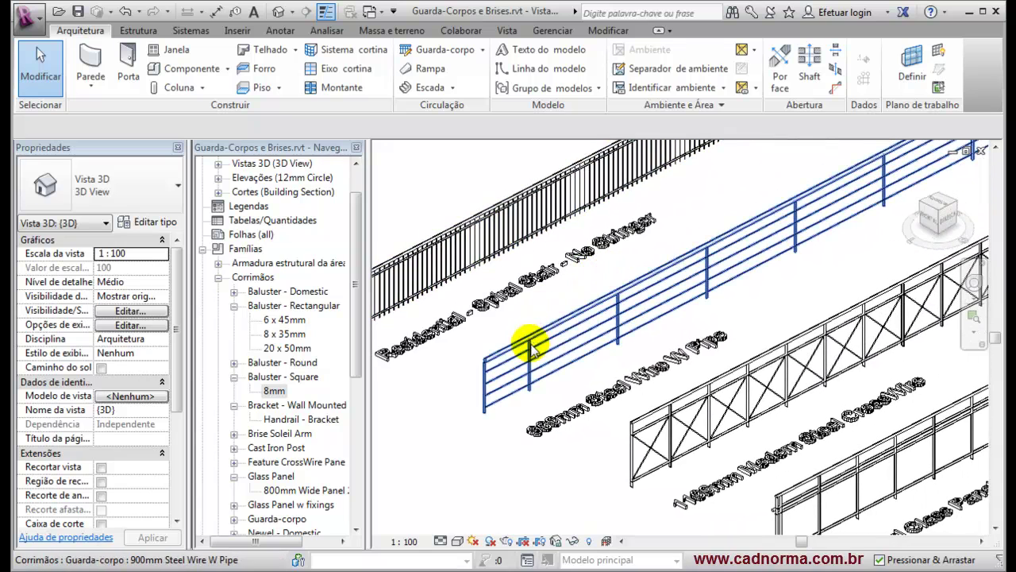
{"action": "scroll", "coordinate": [517, 409], "scroll_direction": "up", "scroll_amount": 3}
{"action": "middle_click_drag", "start_coordinate": [568, 384], "coordinate": [668, 446]}
{"action": "scroll", "coordinate": [662, 441], "scroll_direction": "down", "scroll_amount": 2}
{"action": "middle_click_drag", "start_coordinate": [868, 321], "coordinate": [971, 322]}
- Open the non-continuous rail structure in the type properties of the Residential - Spiral Stair - No Stringer railing
{"action": "scroll", "coordinate": [869, 422], "scroll_direction": "down", "scroll_amount": 2}
{"action": "middle_click_drag", "start_coordinate": [548, 358], "coordinate": [487, 380]}
{"action": "scroll", "coordinate": [493, 365], "scroll_direction": "up", "scroll_amount": 2}
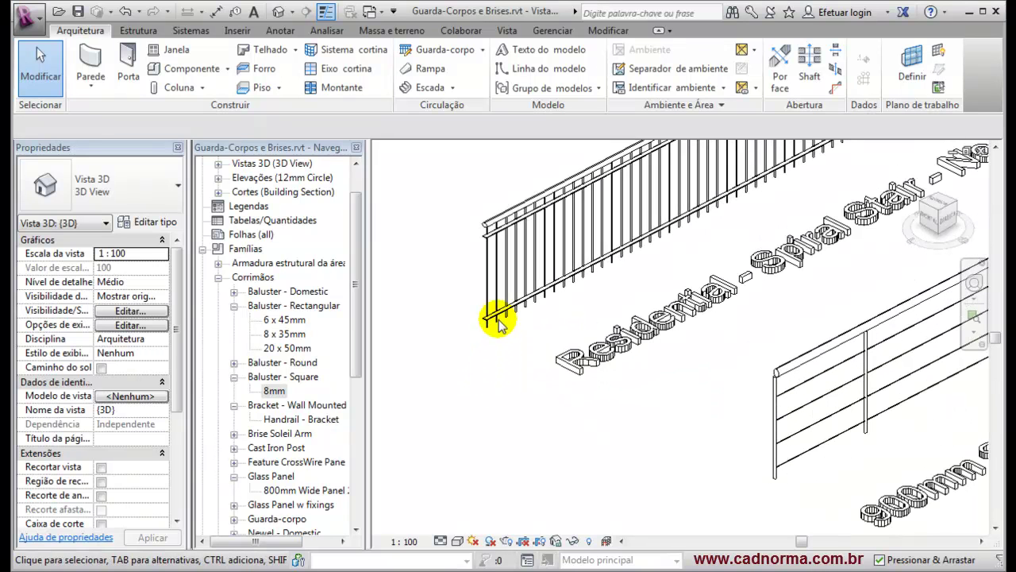
{"action": "left_click", "coordinate": [494, 286]}
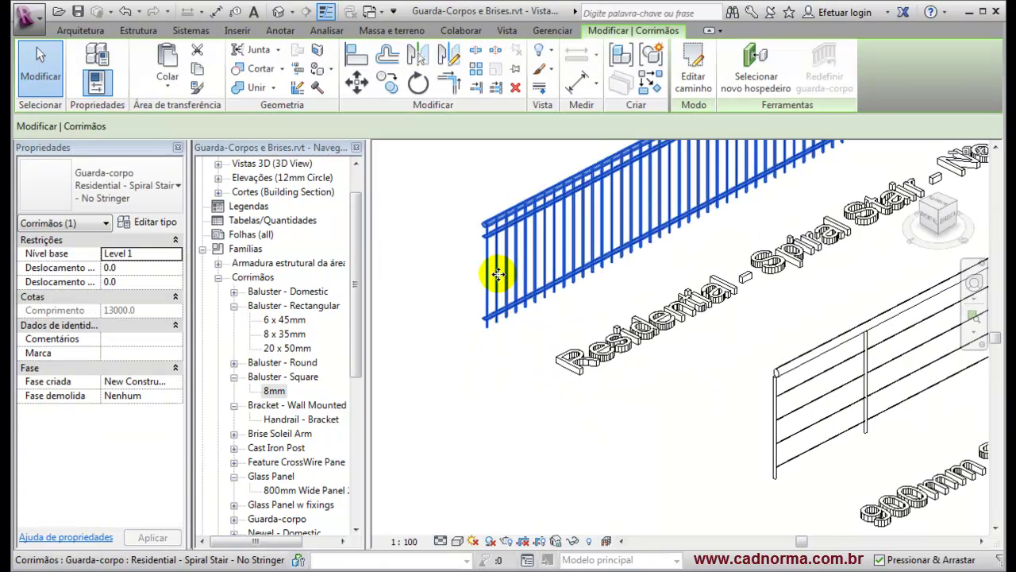
{"action": "left_click", "coordinate": [144, 221]}
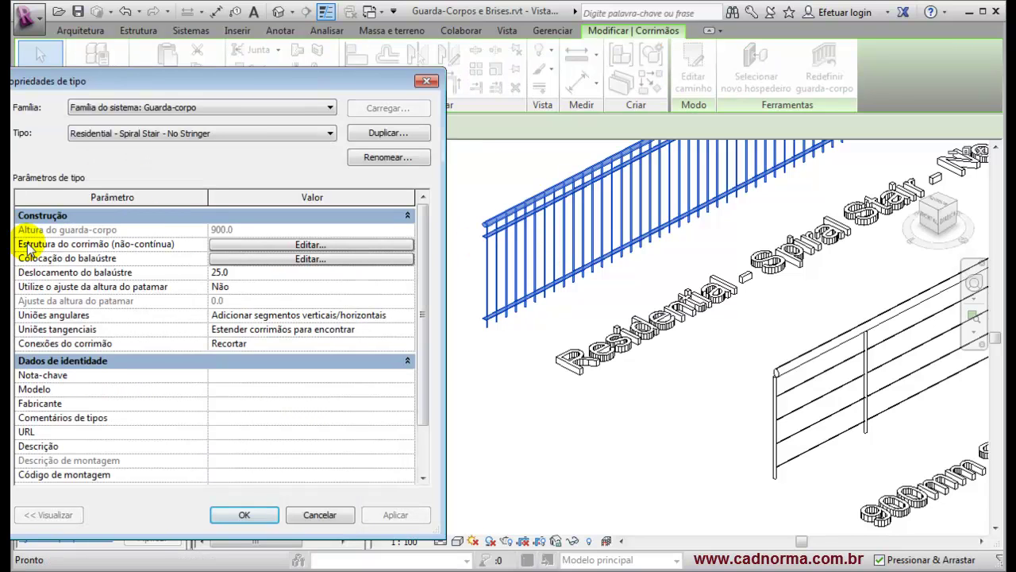
{"action": "left_click", "coordinate": [272, 246]}
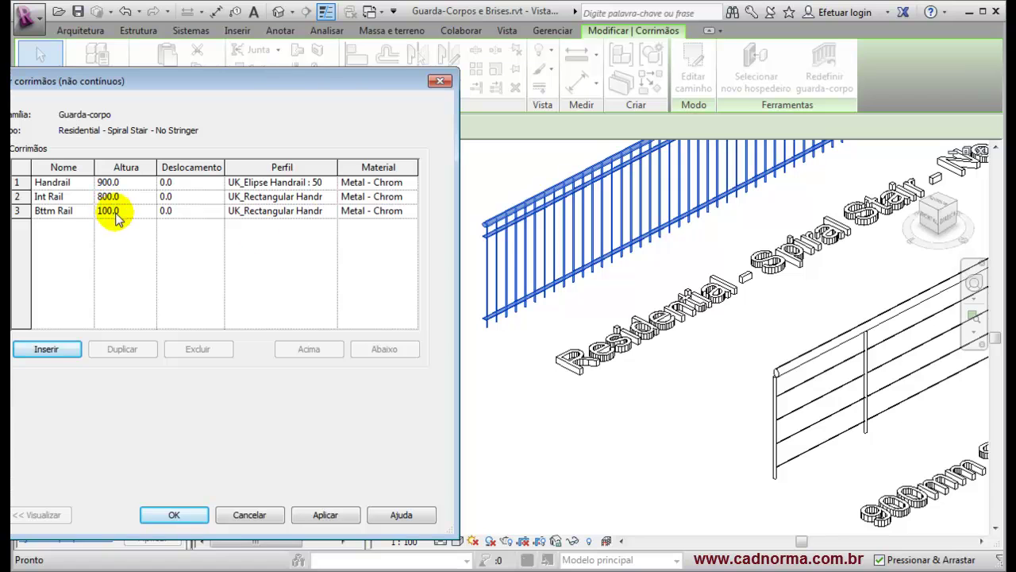
- Review the profiles assigned to Handrail, Int Rail and Bttm Rail, and leave the rail structure without changes
{"action": "left_click", "coordinate": [304, 184]}
{"action": "left_click", "coordinate": [329, 183]}
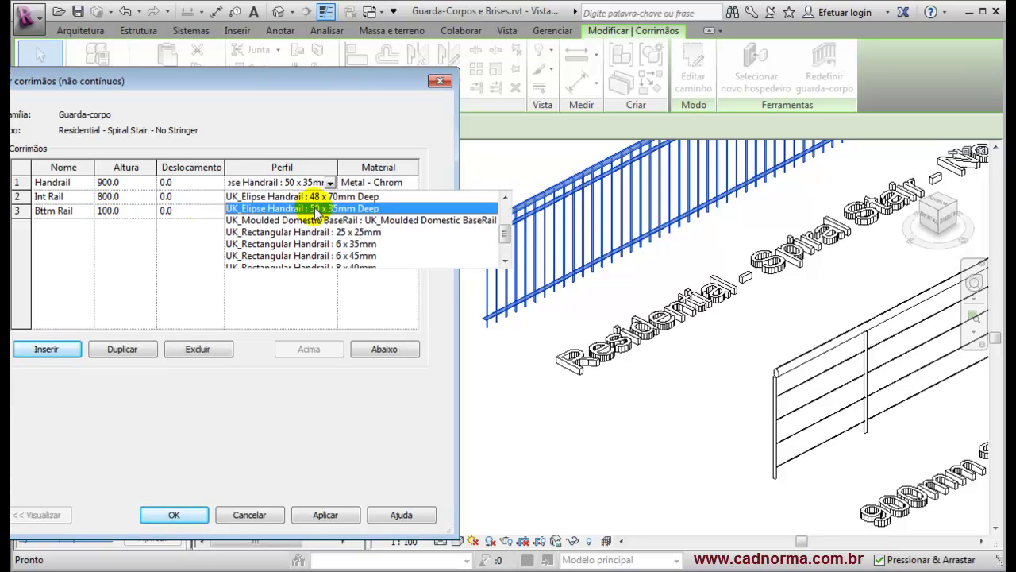
{"action": "left_click", "coordinate": [331, 183]}
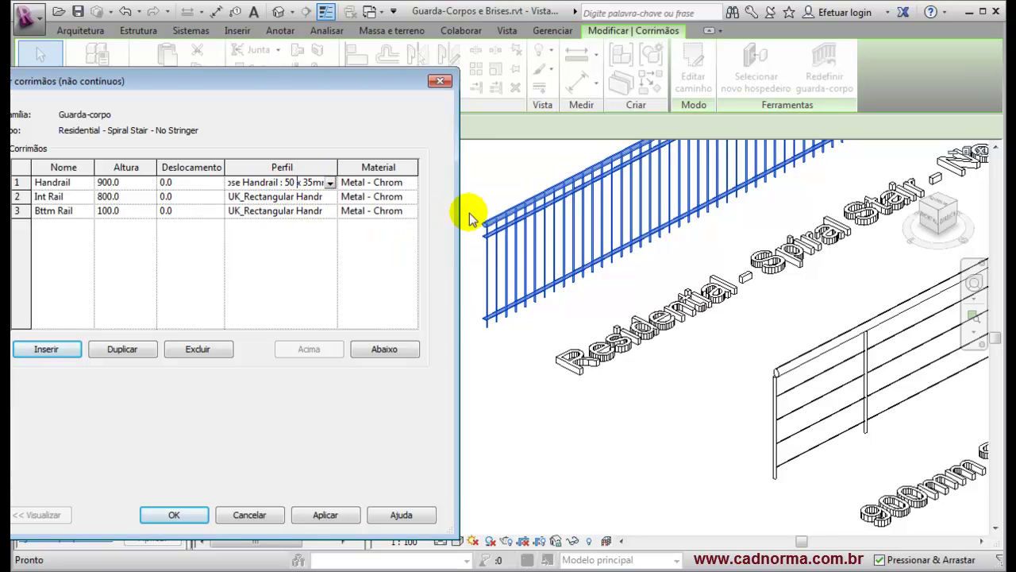
{"action": "left_click", "coordinate": [271, 198]}
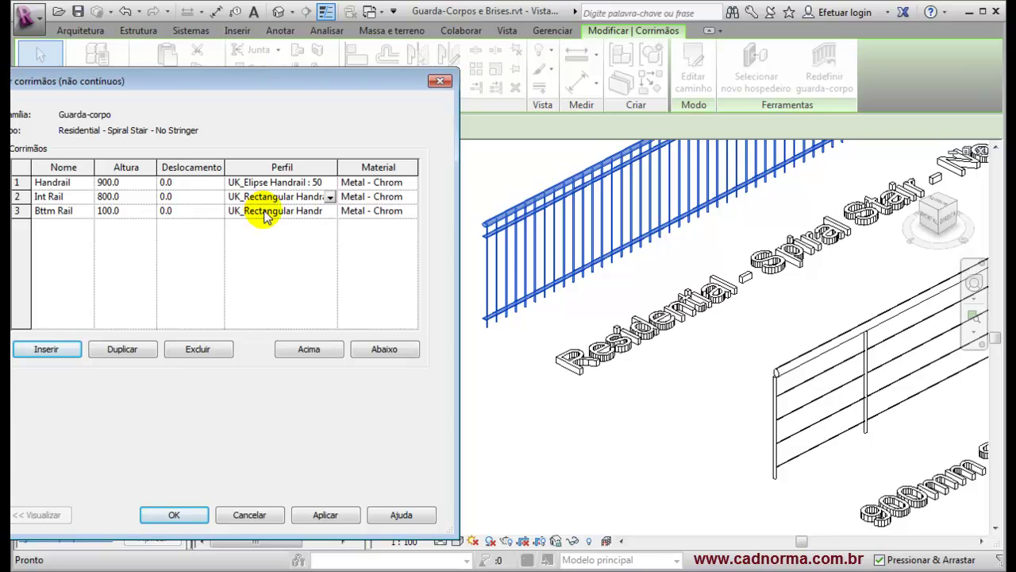
{"action": "left_click", "coordinate": [327, 212]}
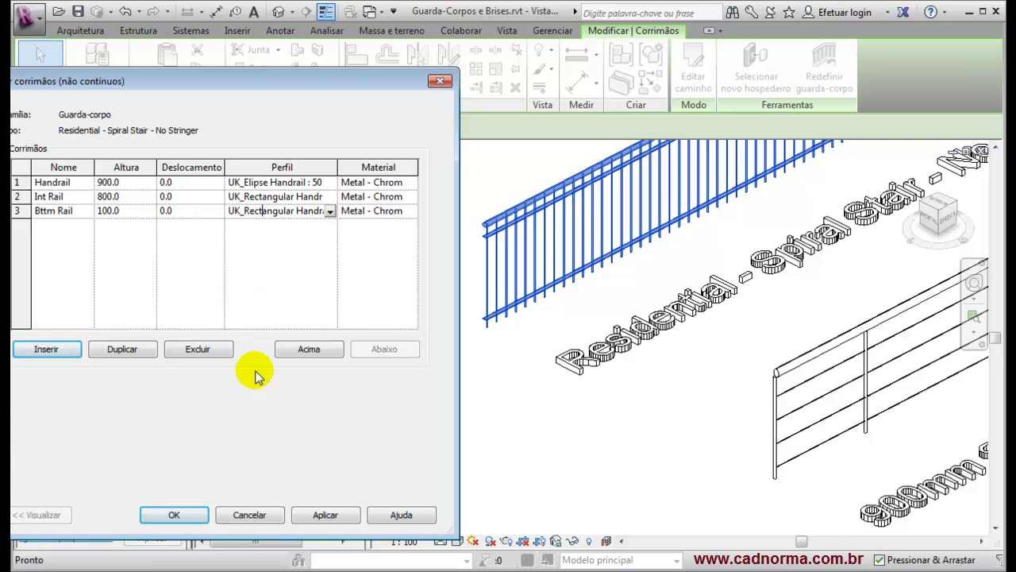
{"action": "left_click", "coordinate": [254, 514]}
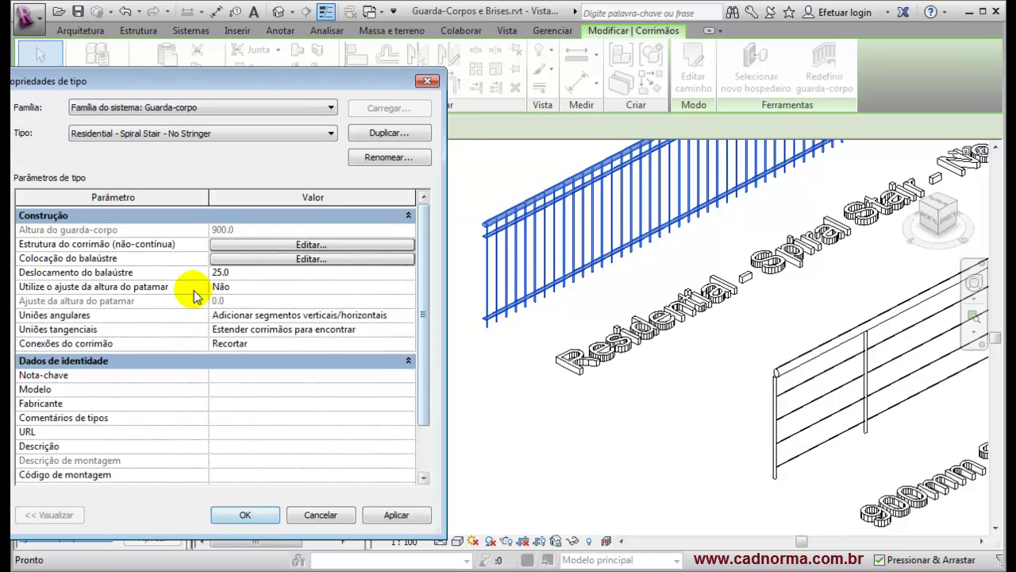
- Review the baluster placement of the Residential - Spiral Stair - No Stringer railing, including spacing and posts, and leave the type unchanged
{"action": "left_click", "coordinate": [303, 258]}
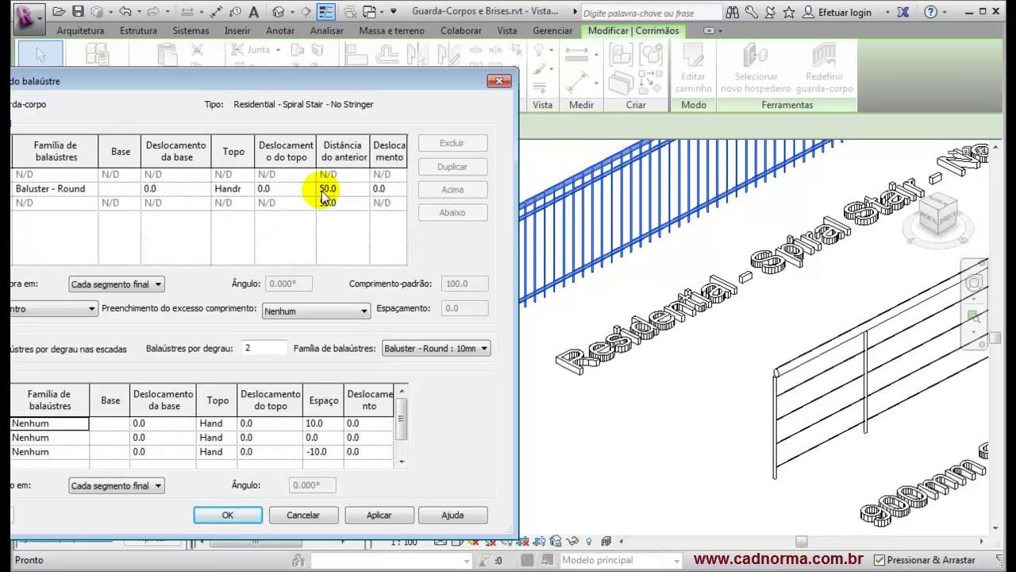
{"action": "left_click", "coordinate": [346, 188]}
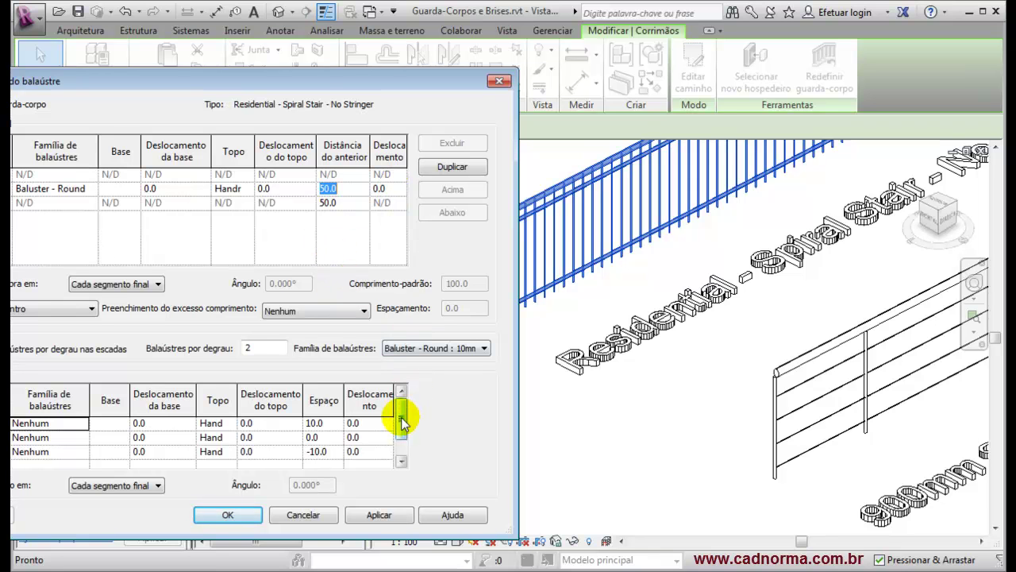
{"action": "left_click_drag", "start_coordinate": [402, 424], "coordinate": [403, 432]}
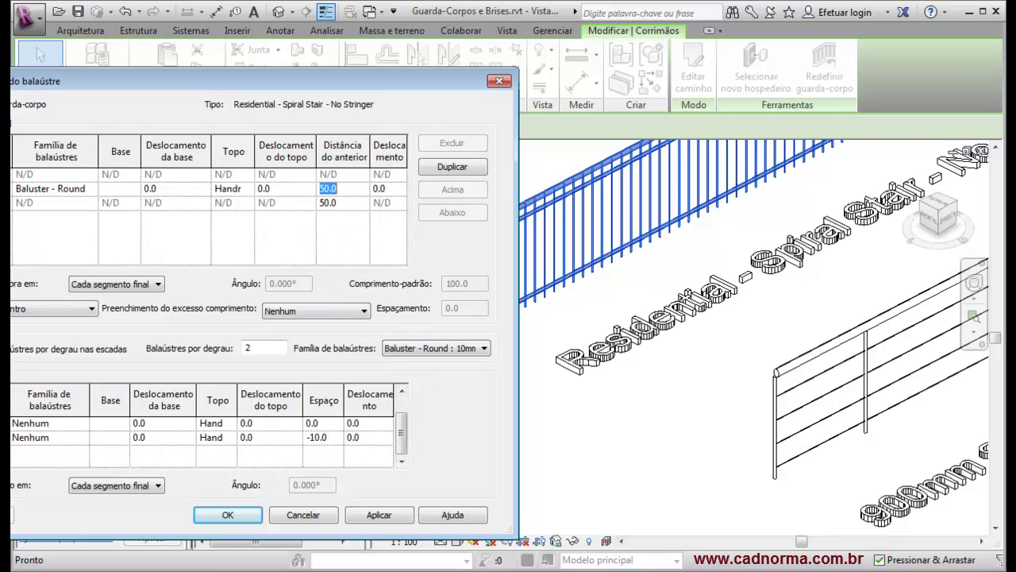
{"action": "left_click", "coordinate": [401, 389]}
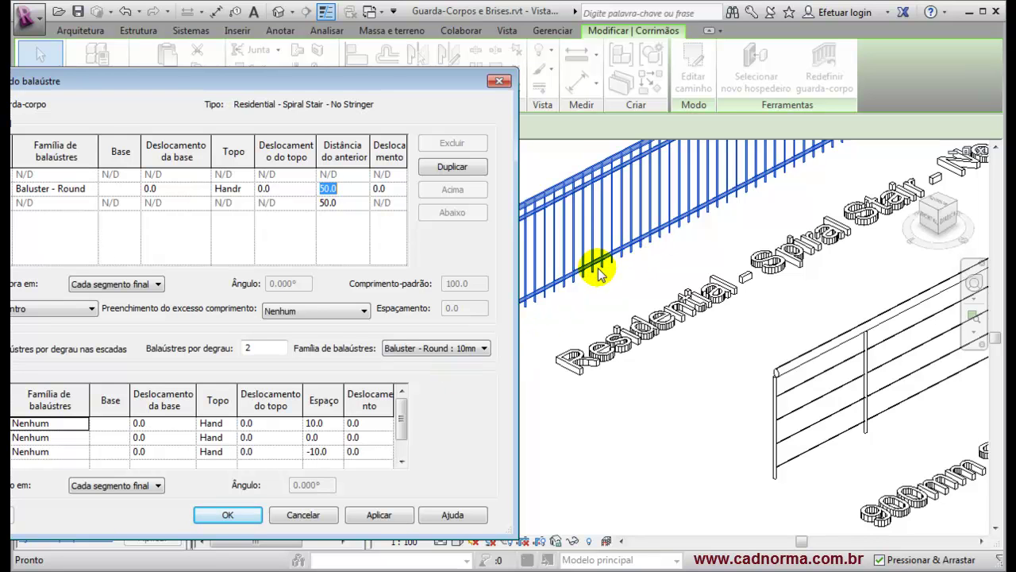
{"action": "left_click", "coordinate": [300, 516]}
{"action": "left_click", "coordinate": [328, 515]}
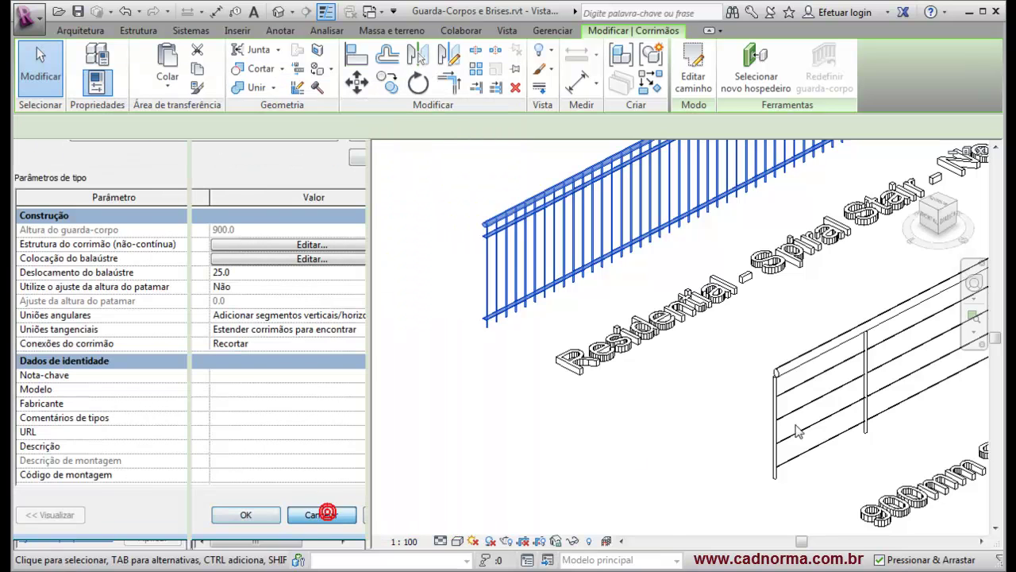
- Review the rail structure and baluster placement of the 900mm Steel Wire W Pipe railing, leave both unchanged and deselect the railing
{"action": "left_click", "coordinate": [806, 367]}
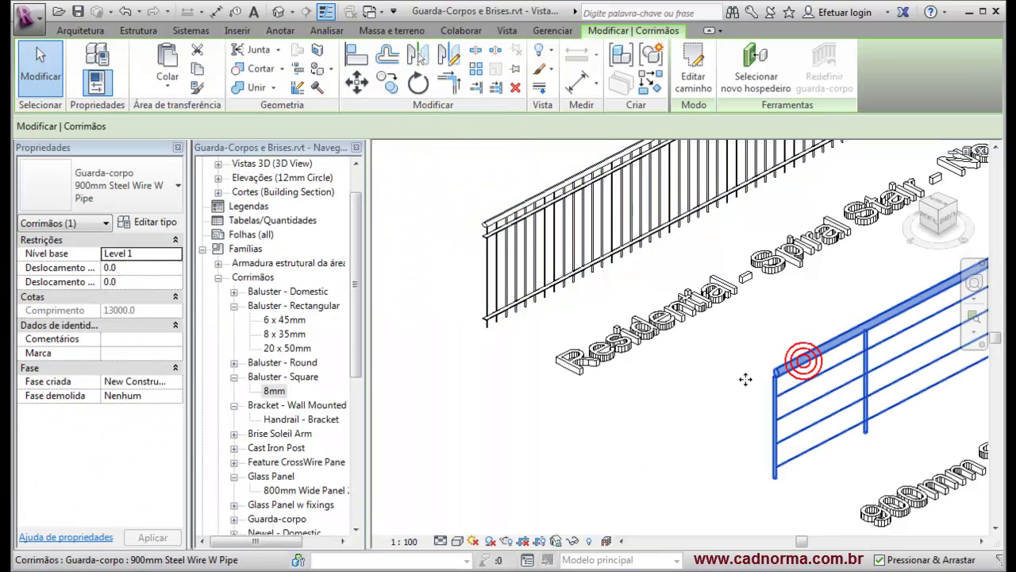
{"action": "left_click", "coordinate": [149, 222]}
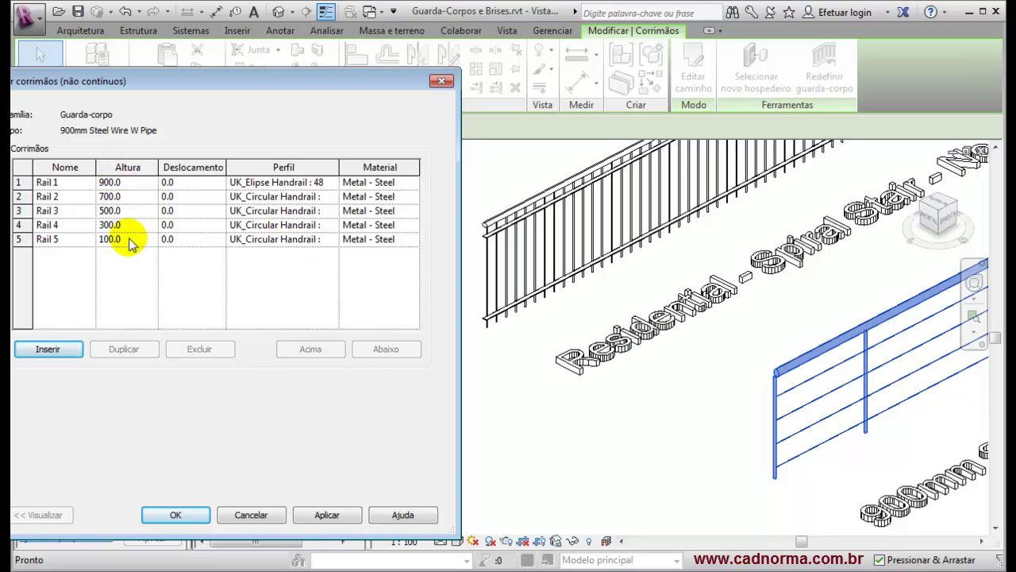
{"action": "left_click", "coordinate": [251, 515]}
{"action": "left_click", "coordinate": [316, 258]}
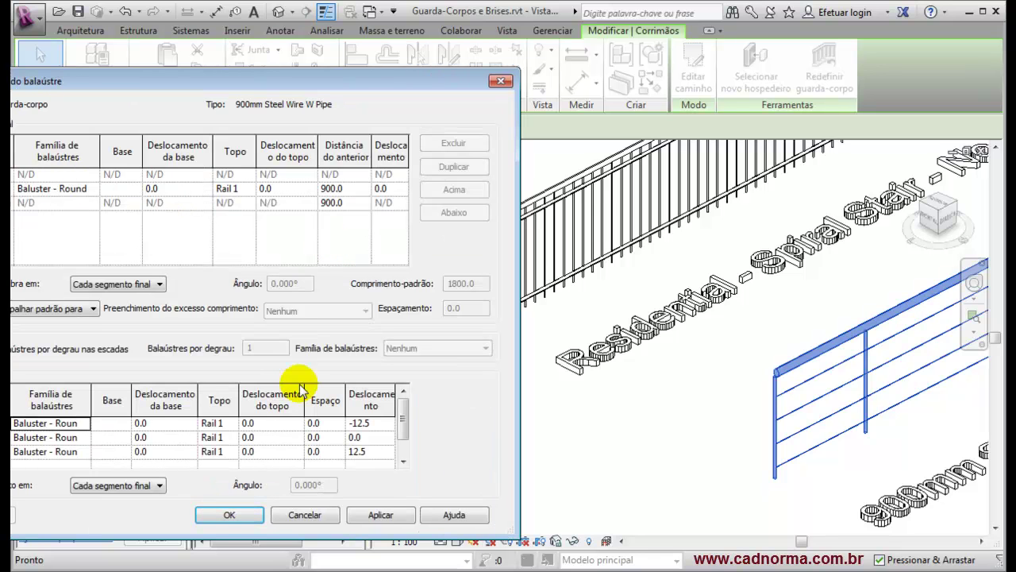
{"action": "left_click", "coordinate": [315, 516]}
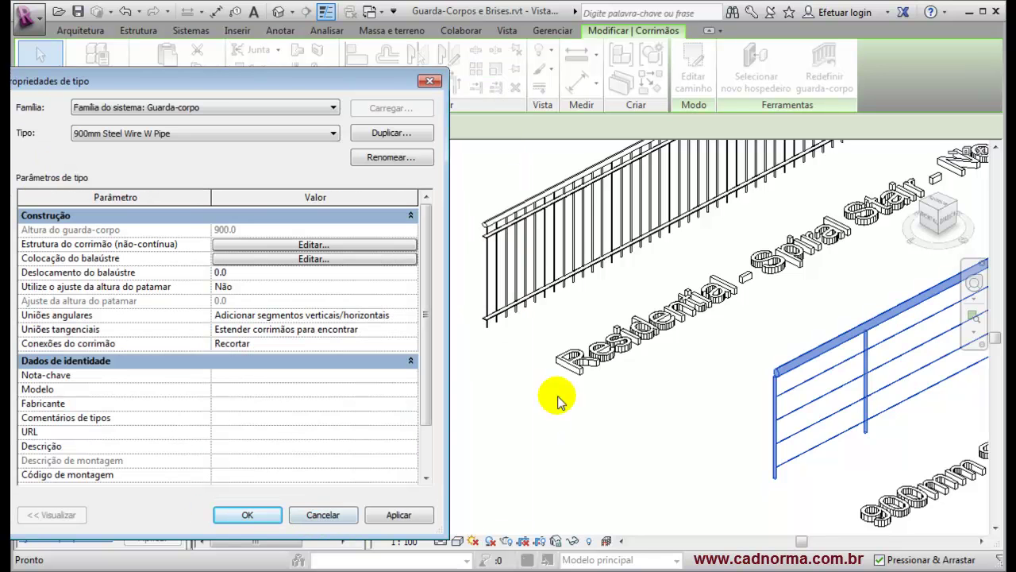
{"action": "left_click", "coordinate": [323, 514]}
{"action": "left_click", "coordinate": [697, 447]}
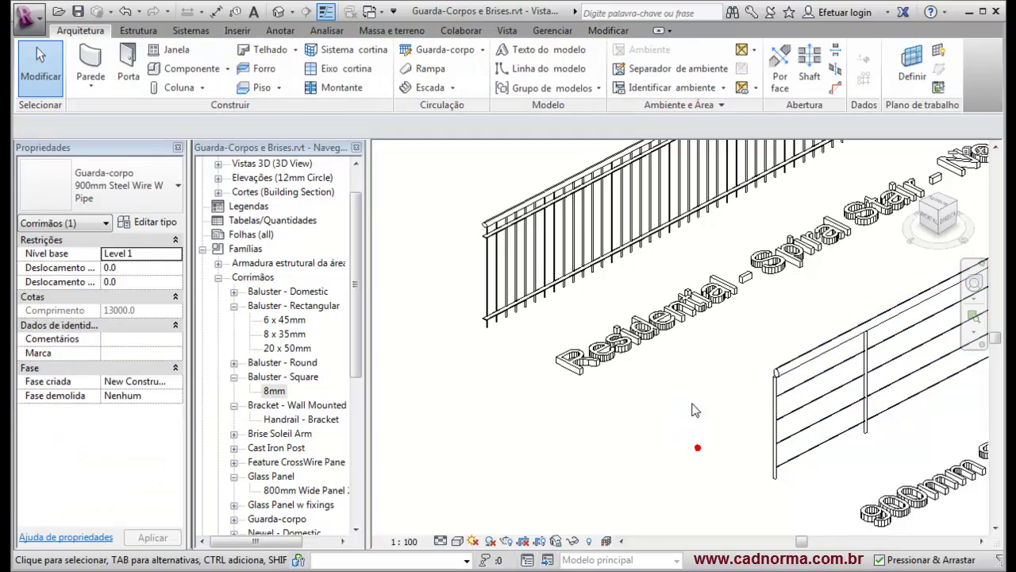
- Review the non-continuous rail structure of the 1100mm Modern Steel CrossWire railing and leave it unchanged
{"action": "scroll", "coordinate": [680, 388], "scroll_direction": "down", "scroll_amount": 2}
{"action": "middle_click_drag", "start_coordinate": [736, 450], "coordinate": [383, 324]}
{"action": "scroll", "coordinate": [558, 417], "scroll_direction": "up", "scroll_amount": 1}
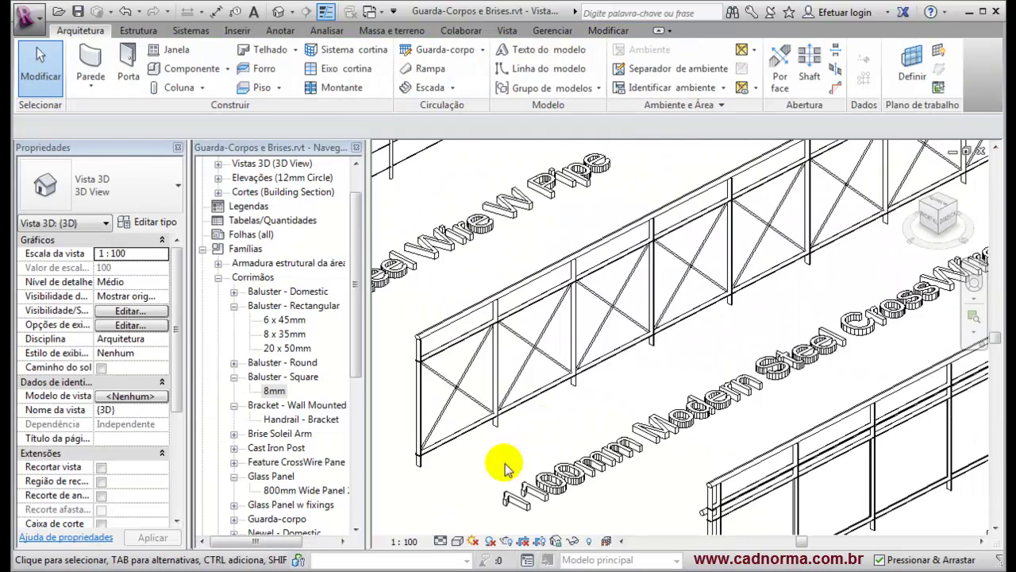
{"action": "left_click", "coordinate": [497, 422]}
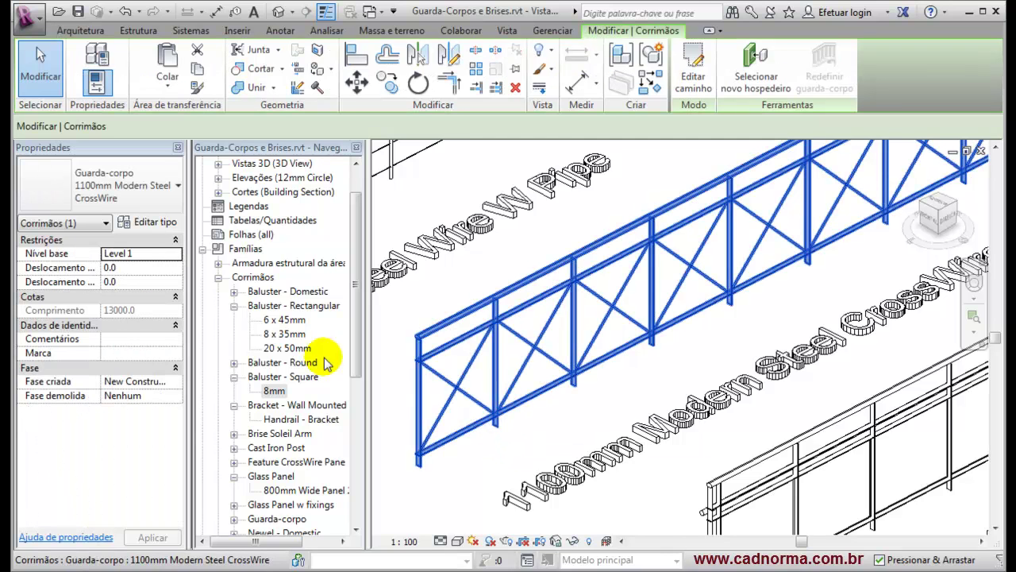
{"action": "left_click", "coordinate": [153, 222]}
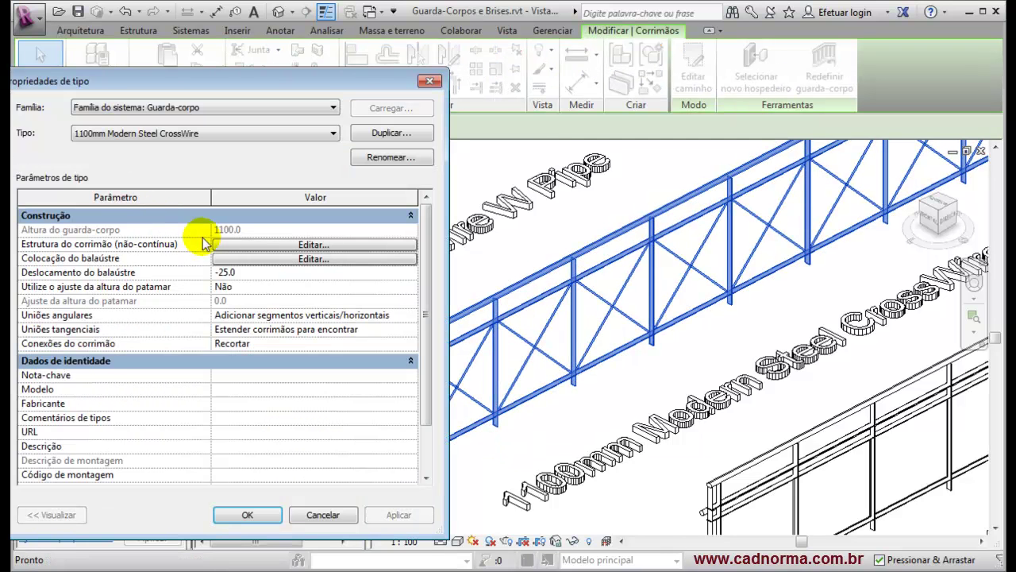
{"action": "left_click", "coordinate": [289, 246]}
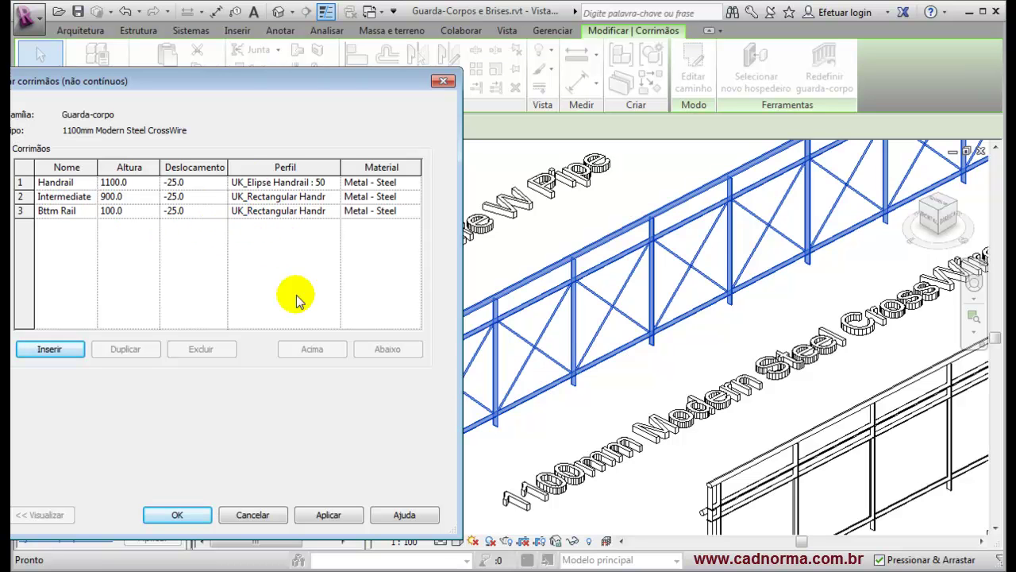
{"action": "left_click", "coordinate": [252, 514]}
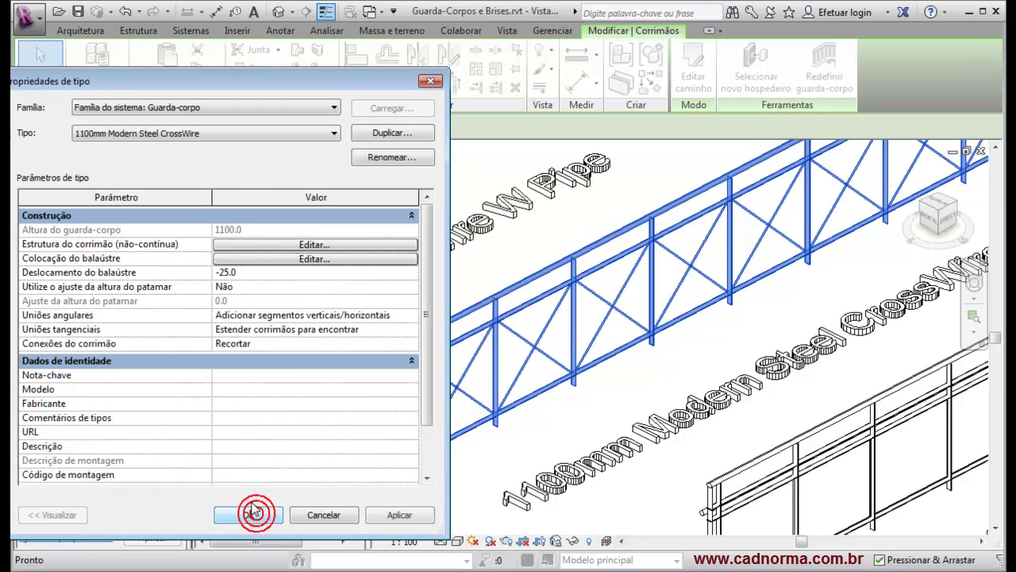
- Open the baluster placement of the 1100mm Modern Steel CrossWire railing and enlarge the dialog and its baluster family column
{"action": "left_click", "coordinate": [267, 258]}
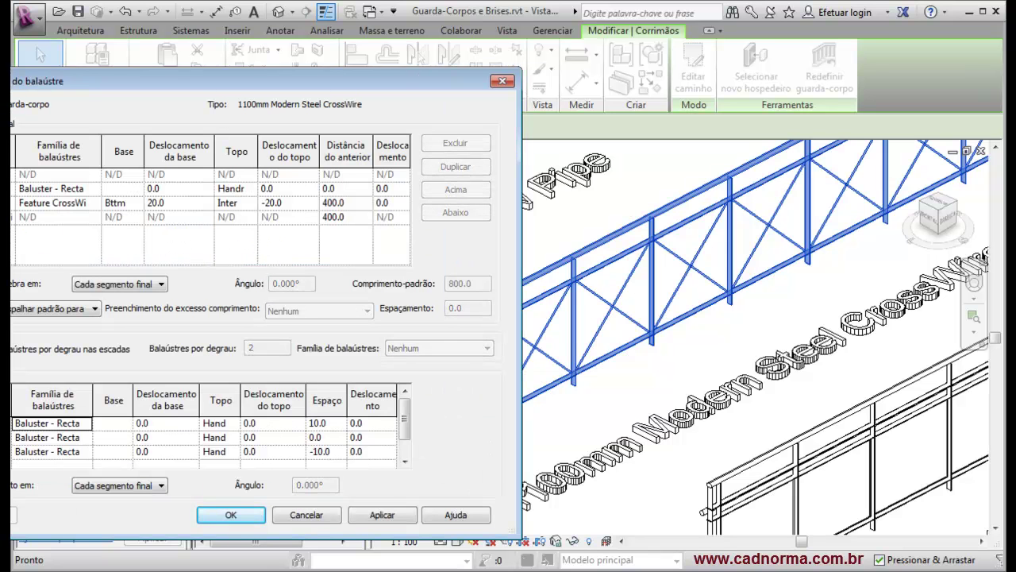
{"action": "left_click", "coordinate": [13, 189]}
{"action": "left_click", "coordinate": [13, 204]}
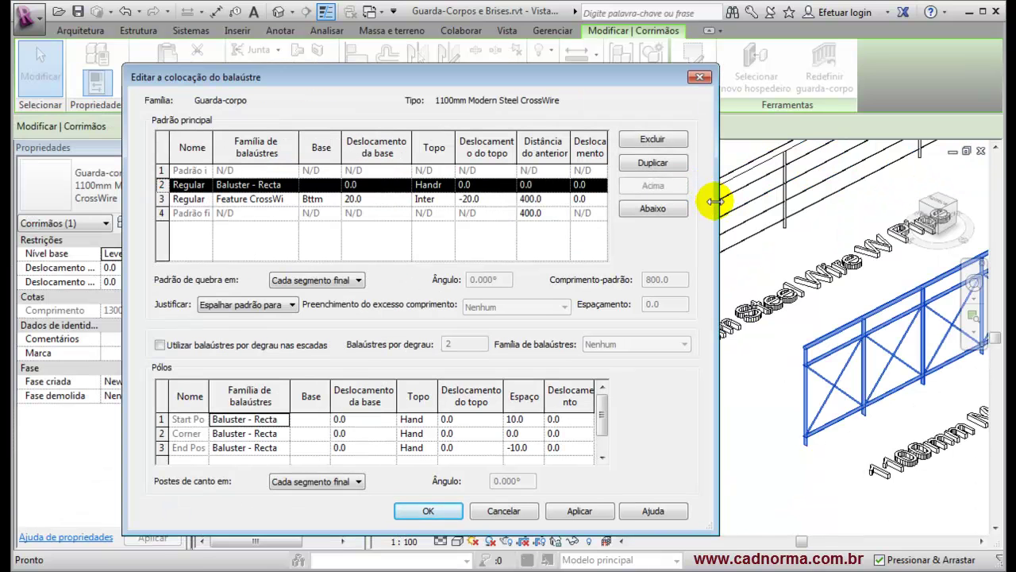
{"action": "left_click_drag", "start_coordinate": [714, 202], "coordinate": [960, 206]}
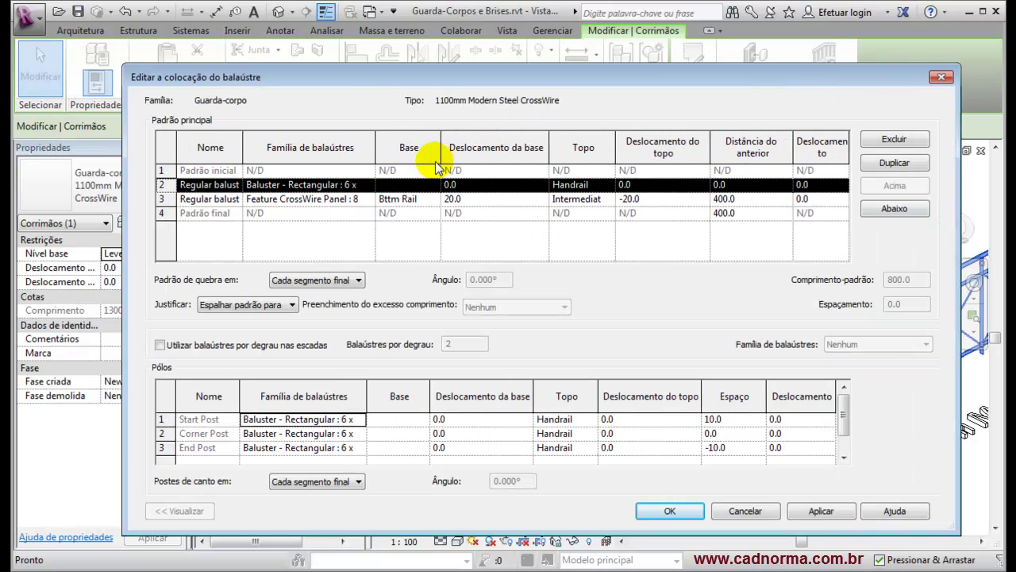
{"action": "left_click_drag", "start_coordinate": [375, 146], "coordinate": [445, 151]}
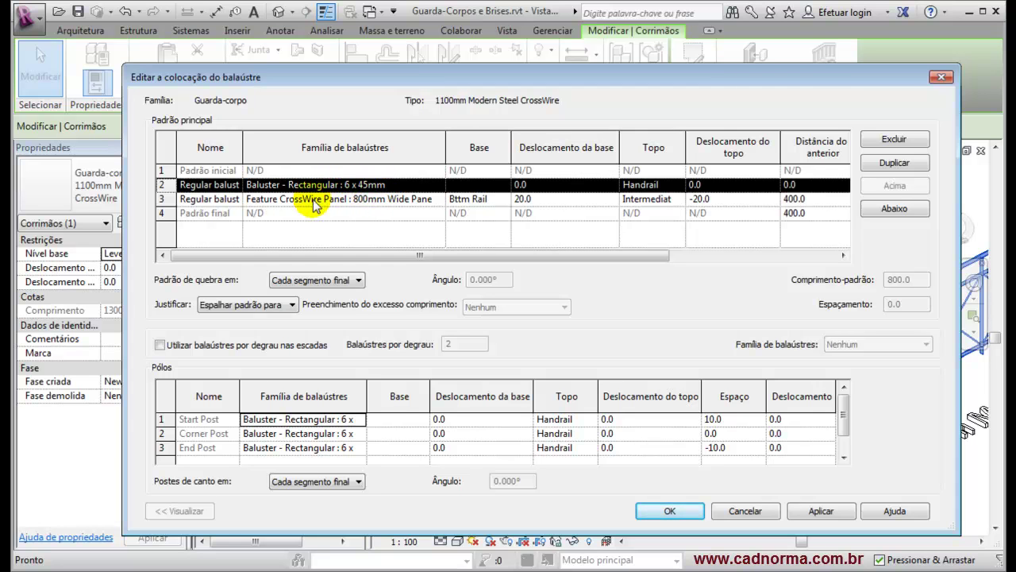
- Read the full family and type name of the Feature CrossWire Panel baluster in the main pattern, and close the type settings
{"action": "left_click", "coordinate": [253, 200]}
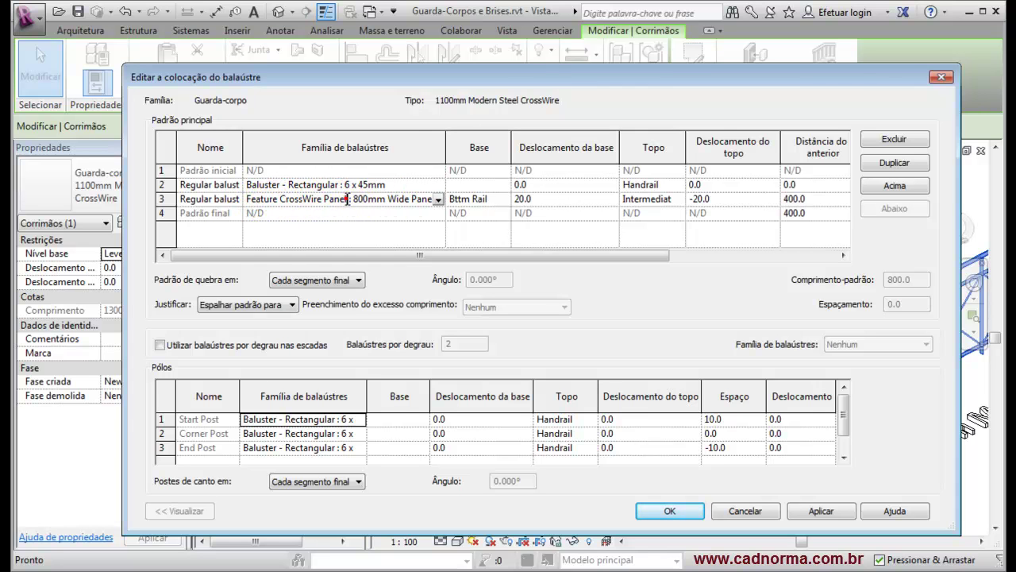
{"action": "left_click_drag", "start_coordinate": [446, 151], "coordinate": [554, 151]}
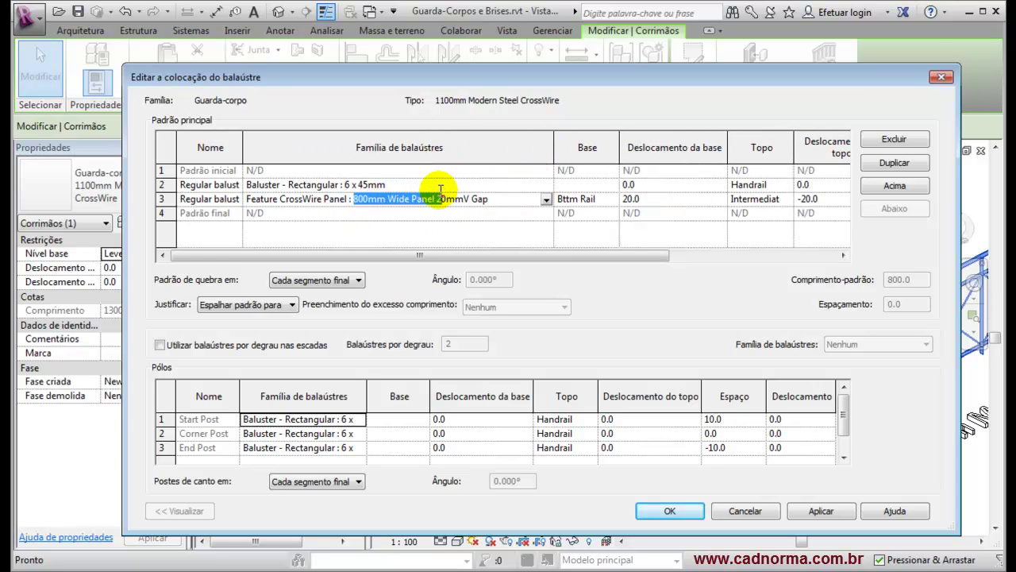
{"action": "left_click", "coordinate": [492, 199]}
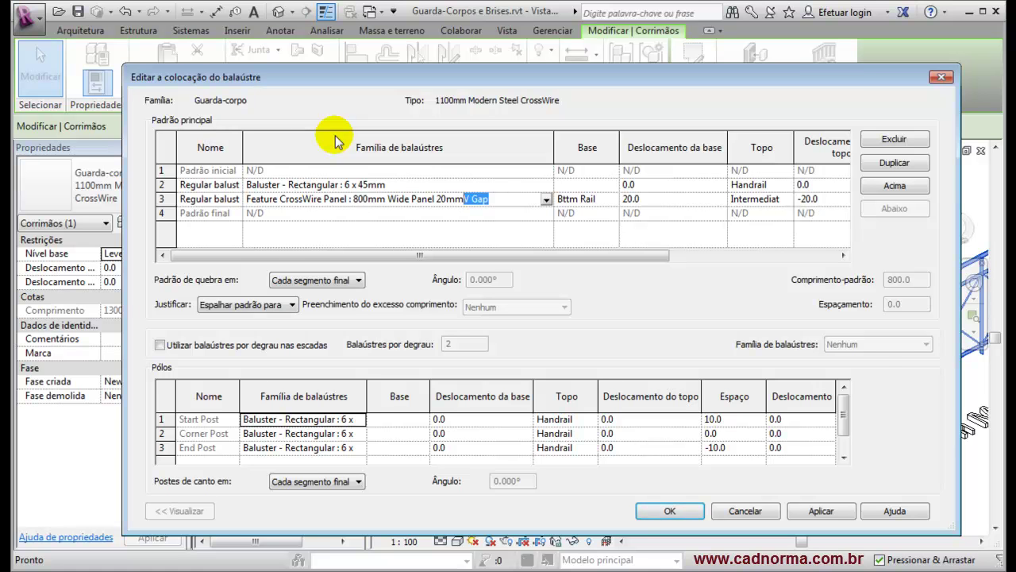
{"action": "key", "text": "Return"}
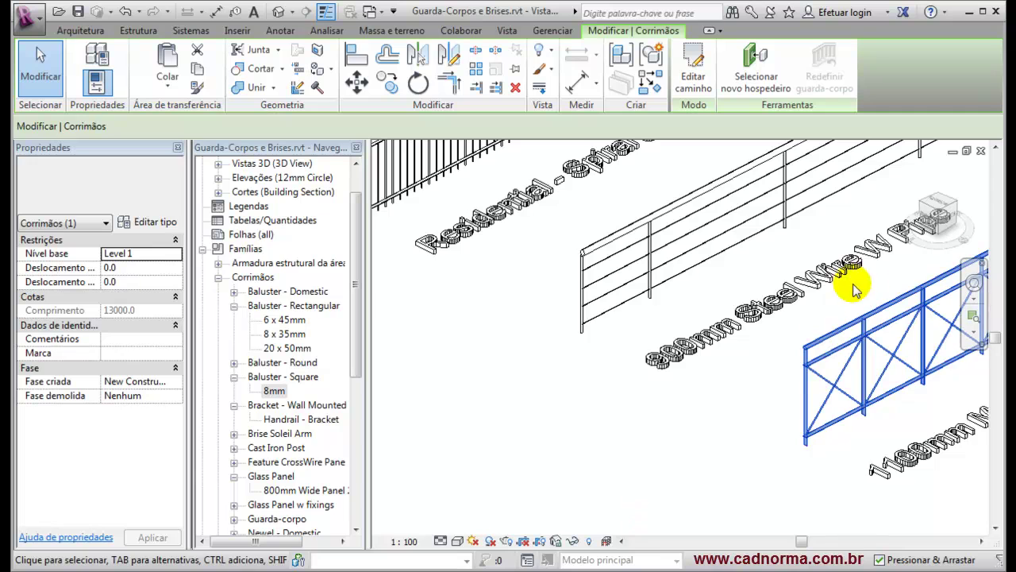
- Examine the 1100mm Modern Steel CrossWire railing model up close, including its handrail, intermediate and bottom rails, posts and crossed wire panels
{"action": "middle_click_drag", "start_coordinate": [851, 404], "coordinate": [540, 421]}
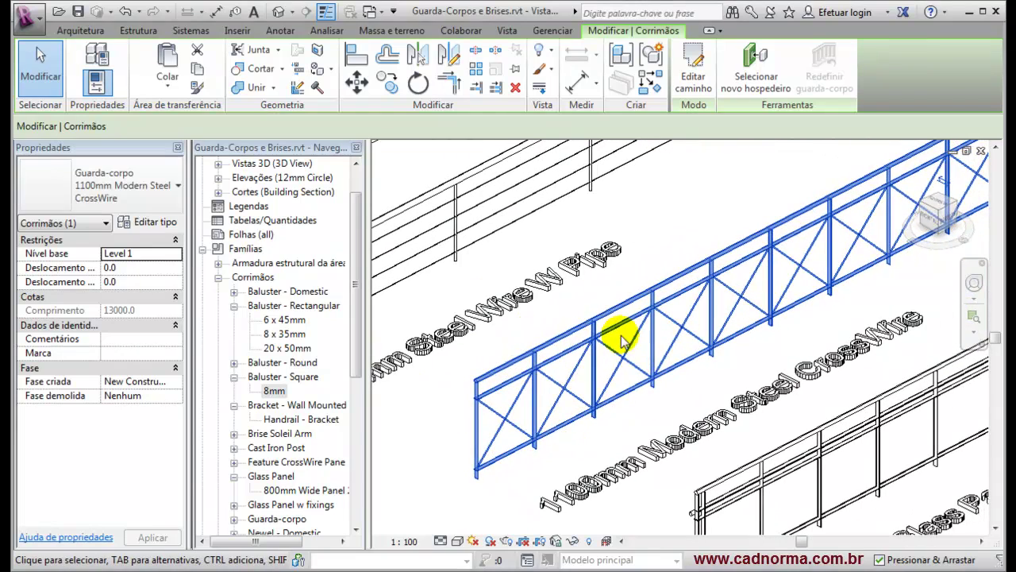
{"action": "scroll", "coordinate": [631, 305], "scroll_direction": "down", "scroll_amount": 2}
{"action": "scroll", "coordinate": [571, 393], "scroll_direction": "up", "scroll_amount": 8}
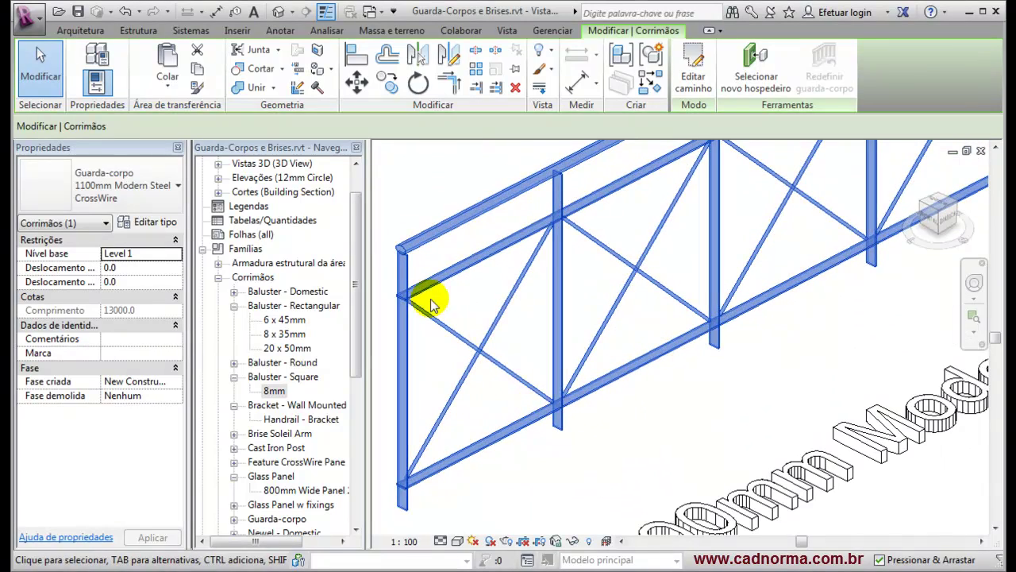
{"action": "mouse_move", "coordinate": [403, 318]}
{"action": "left_mouse_down"}
{"action": "mouse_move", "coordinate": [411, 402]}
{"action": "mouse_move", "coordinate": [404, 317]}
{"action": "left_mouse_up"}
{"action": "left_click", "coordinate": [431, 215]}
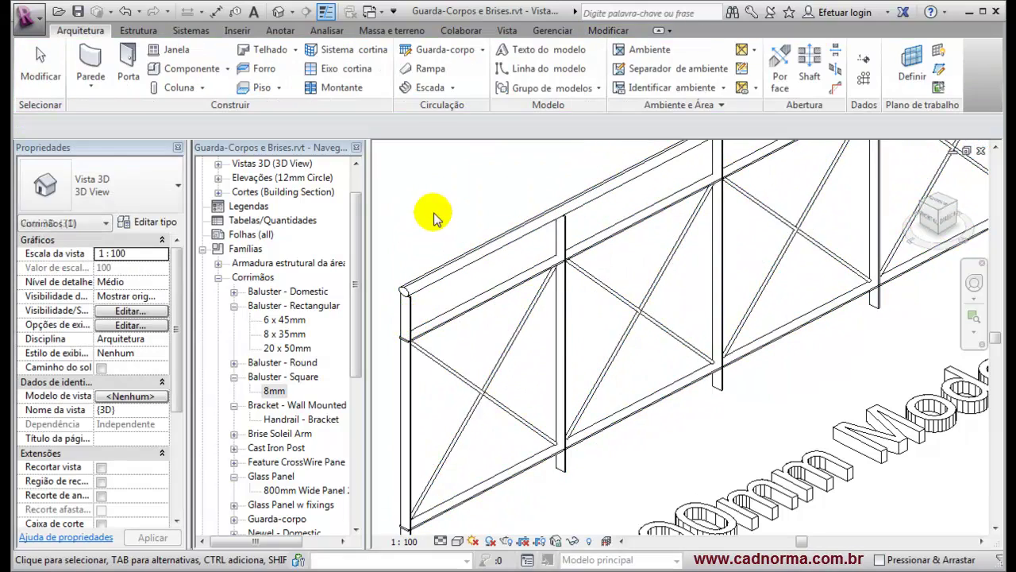
{"action": "left_click", "coordinate": [441, 279]}
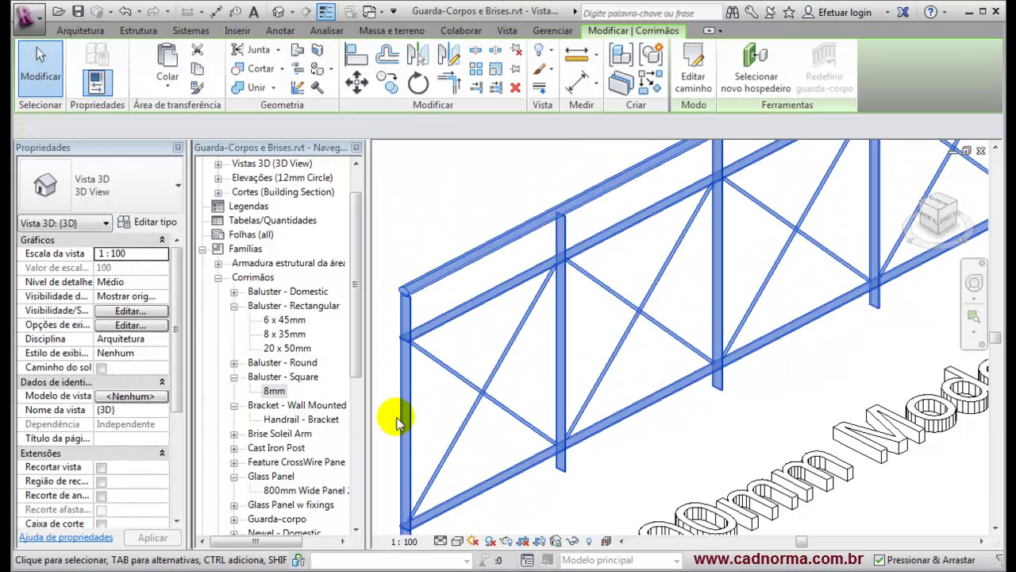
{"action": "scroll", "coordinate": [677, 364], "scroll_direction": "down", "scroll_amount": 1}
{"action": "middle_click_drag", "start_coordinate": [656, 408], "coordinate": [694, 369]}
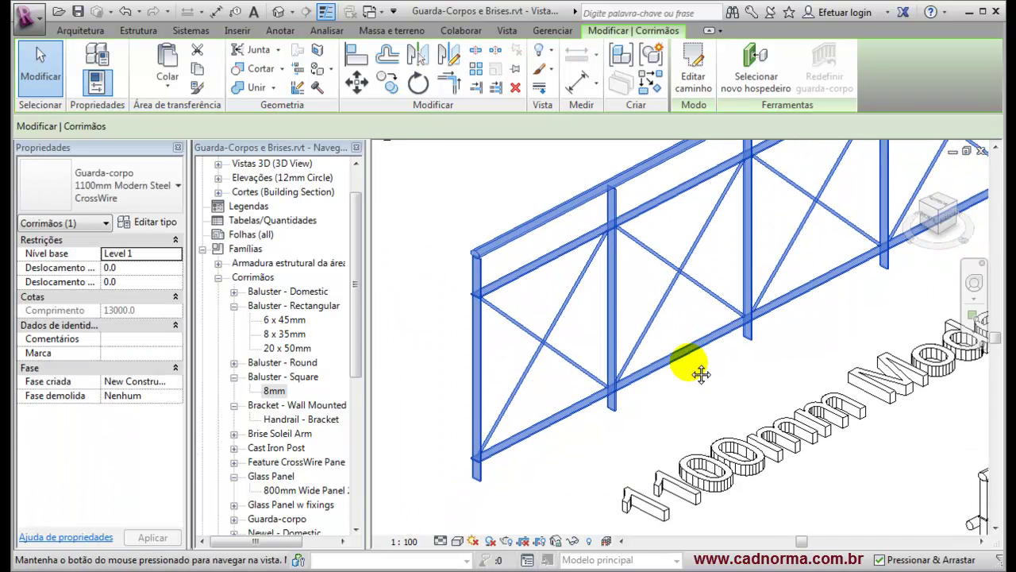
{"action": "left_click", "coordinate": [472, 257]}
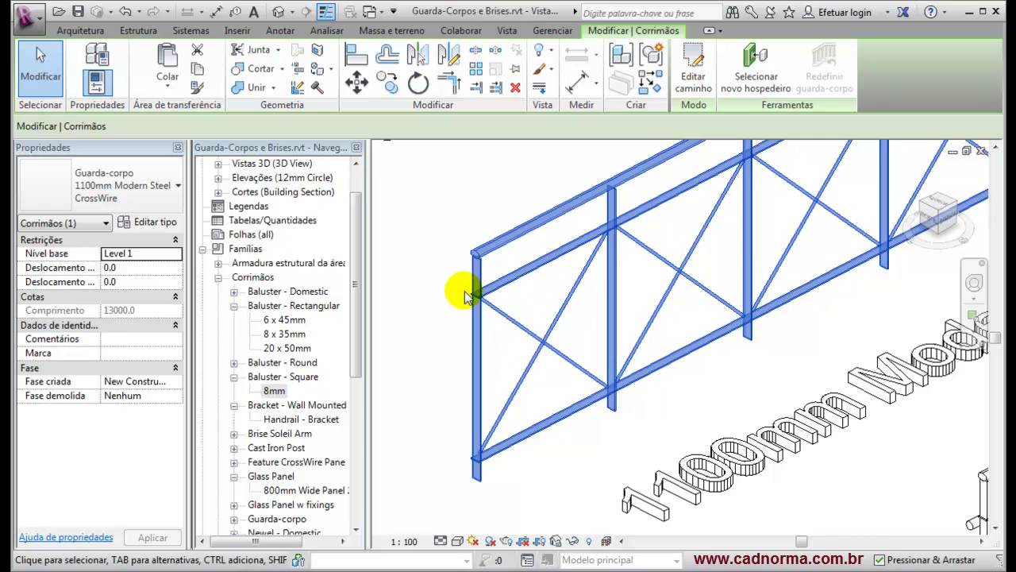
{"action": "left_click", "coordinate": [434, 266]}
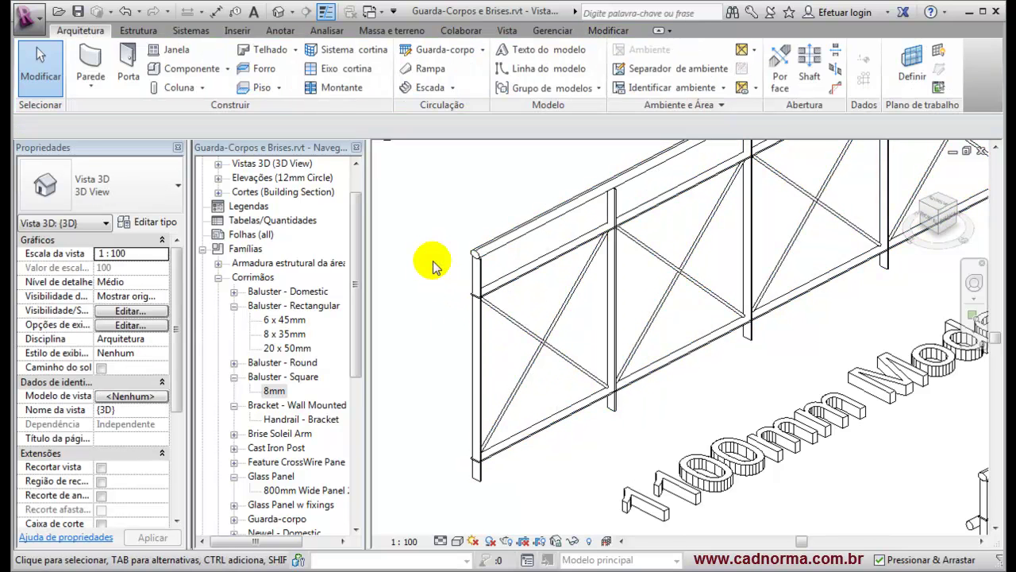
- Reopen the baluster placement of the 1100mm Modern Steel CrossWire railing and resize the main pattern's columns to show the full baluster family names
{"action": "left_click", "coordinate": [477, 248]}
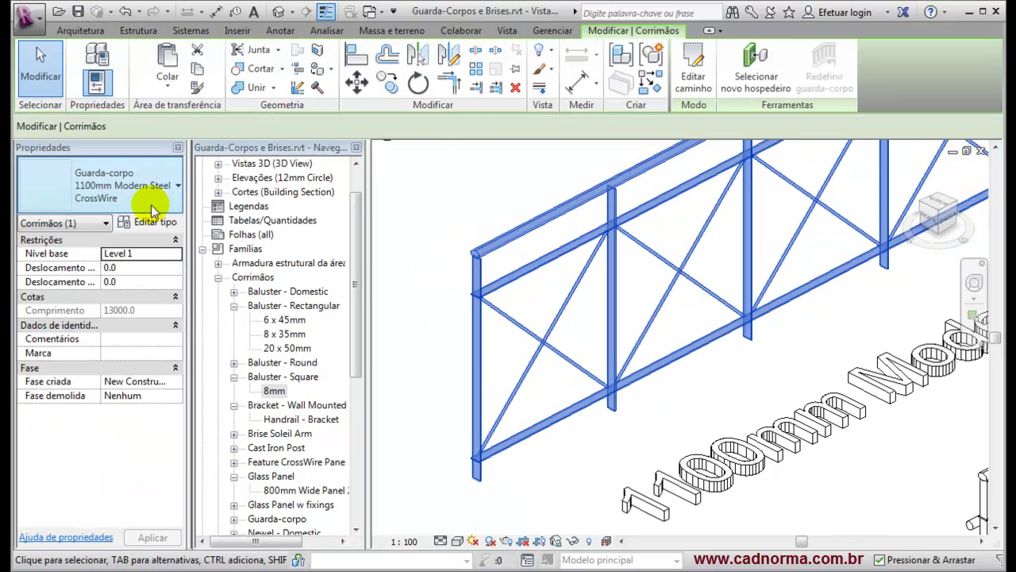
{"action": "left_click", "coordinate": [154, 222]}
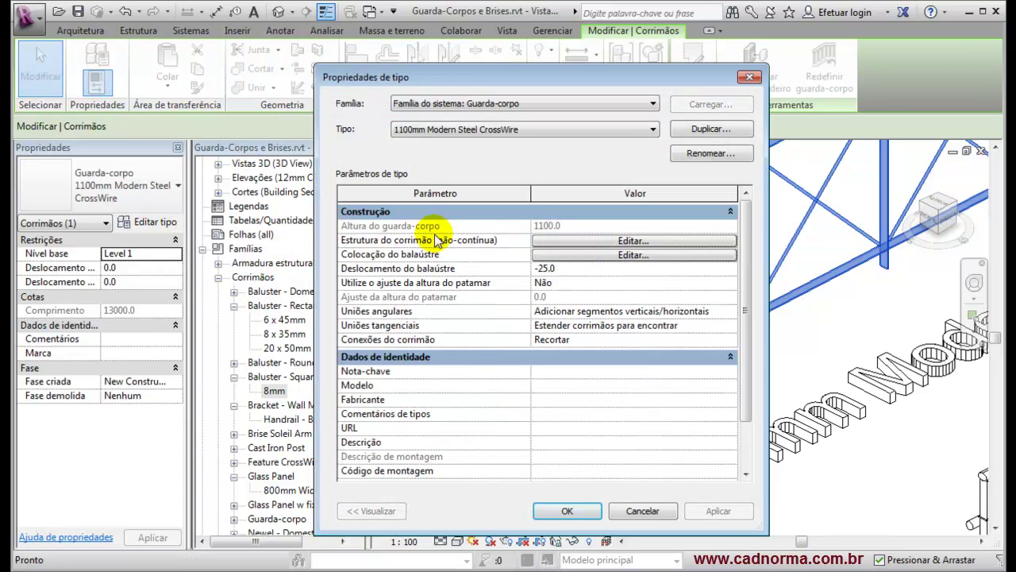
{"action": "left_click", "coordinate": [597, 255]}
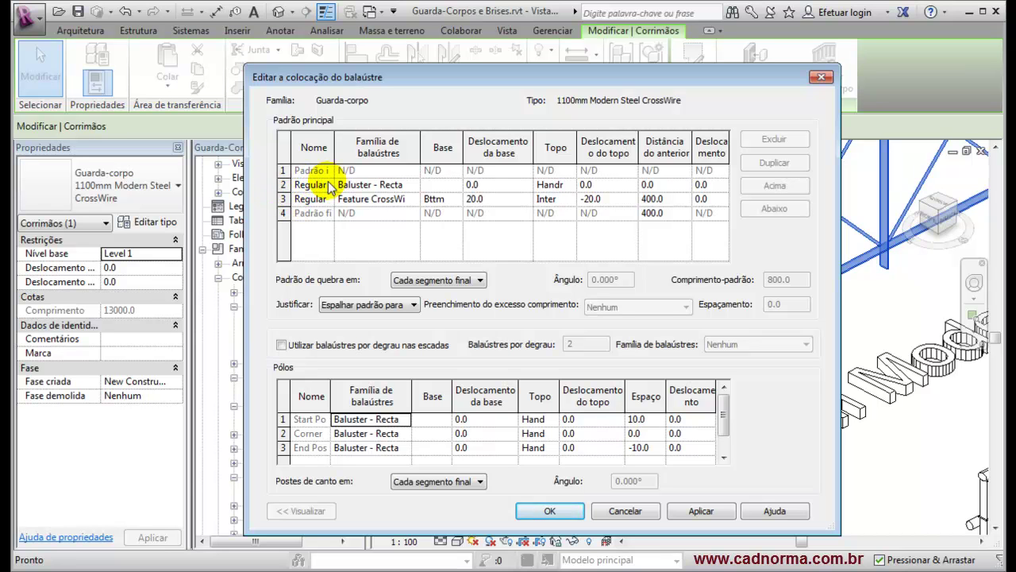
{"action": "left_click_drag", "start_coordinate": [336, 145], "coordinate": [422, 146]}
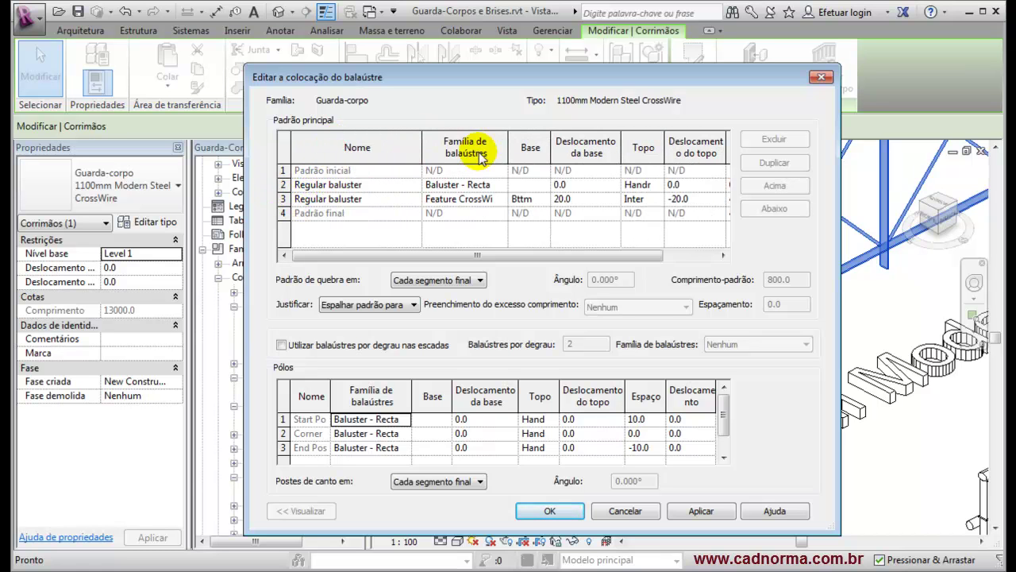
{"action": "left_click_drag", "start_coordinate": [509, 136], "coordinate": [626, 137]}
{"action": "left_click_drag", "start_coordinate": [422, 150], "coordinate": [324, 147]}
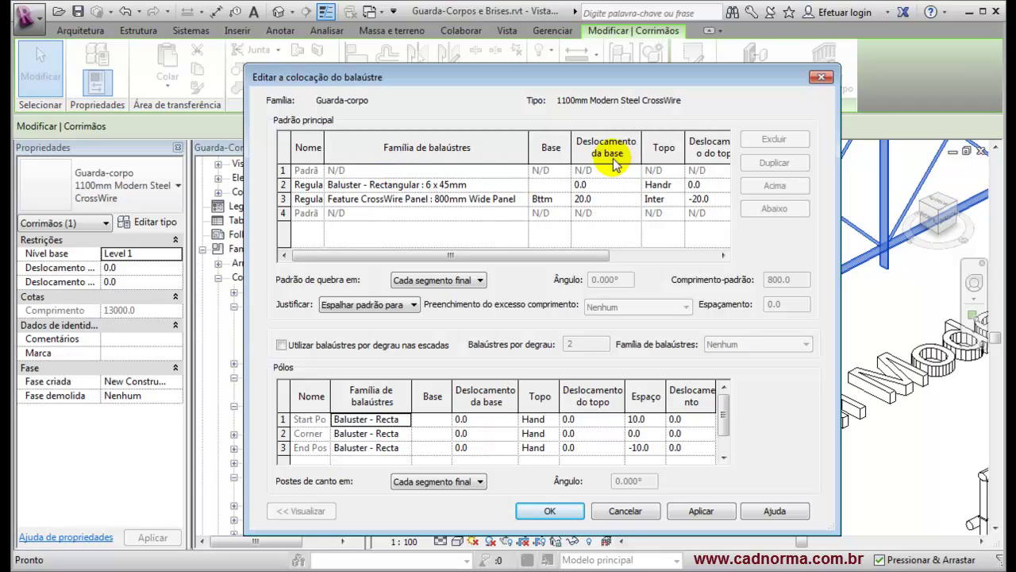
- Review the base offset and distance from previous of the 6 x 45mm rectangular baluster in the main pattern
{"action": "left_click", "coordinate": [594, 187]}
{"action": "left_click", "coordinate": [591, 184]}
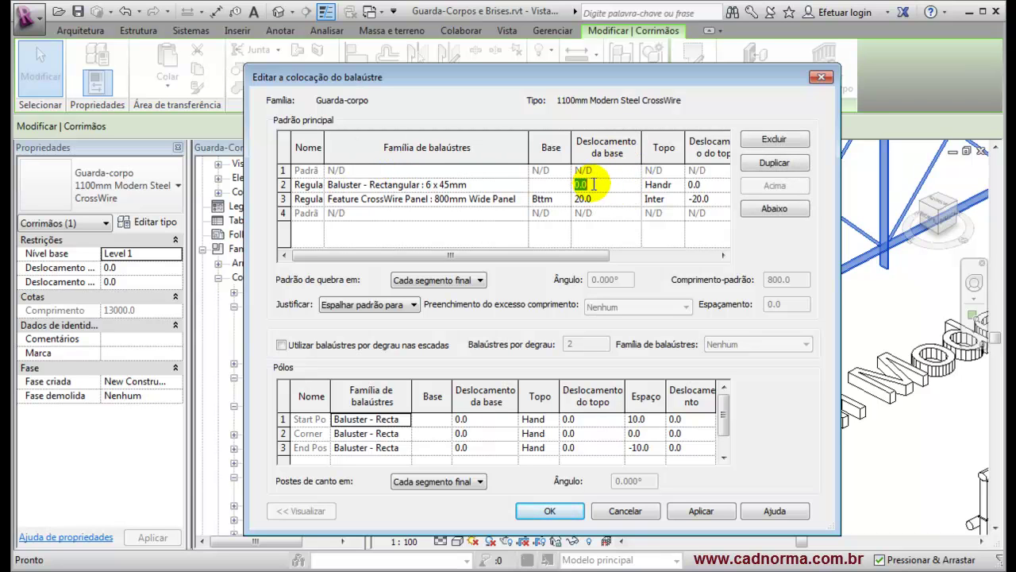
{"action": "left_click_drag", "start_coordinate": [451, 256], "coordinate": [561, 256]}
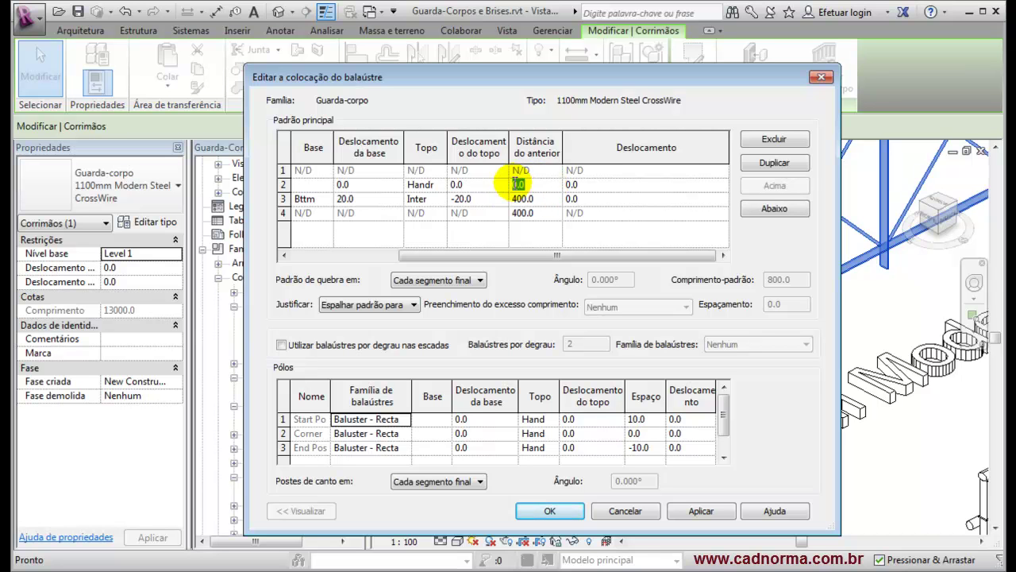
{"action": "left_click_drag", "start_coordinate": [556, 255], "coordinate": [499, 255]}
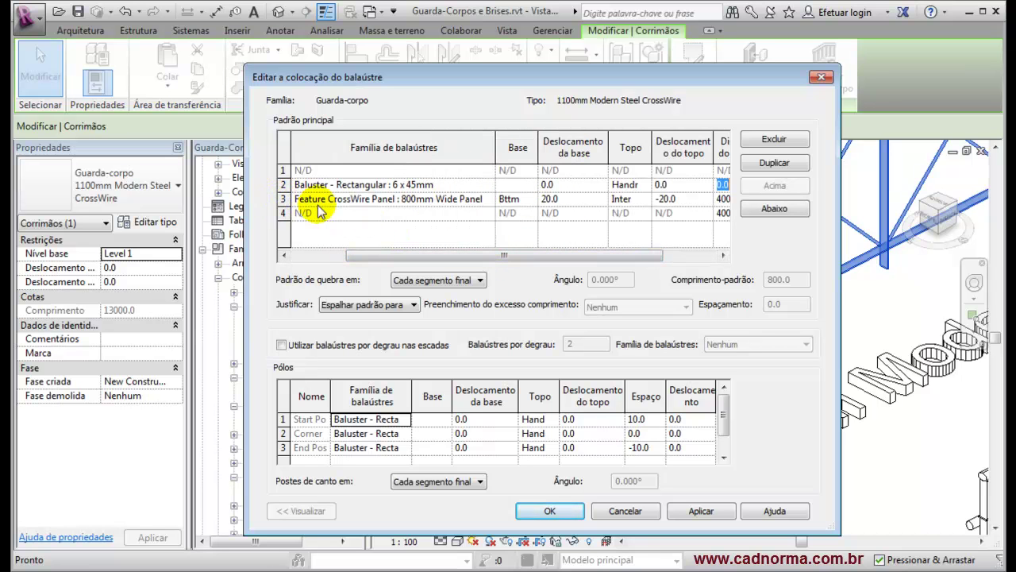
- Review the Feature CrossWire Panel baluster's offsets and distance from previous, and close the baluster placement and type settings without saving
{"action": "left_click", "coordinate": [436, 199]}
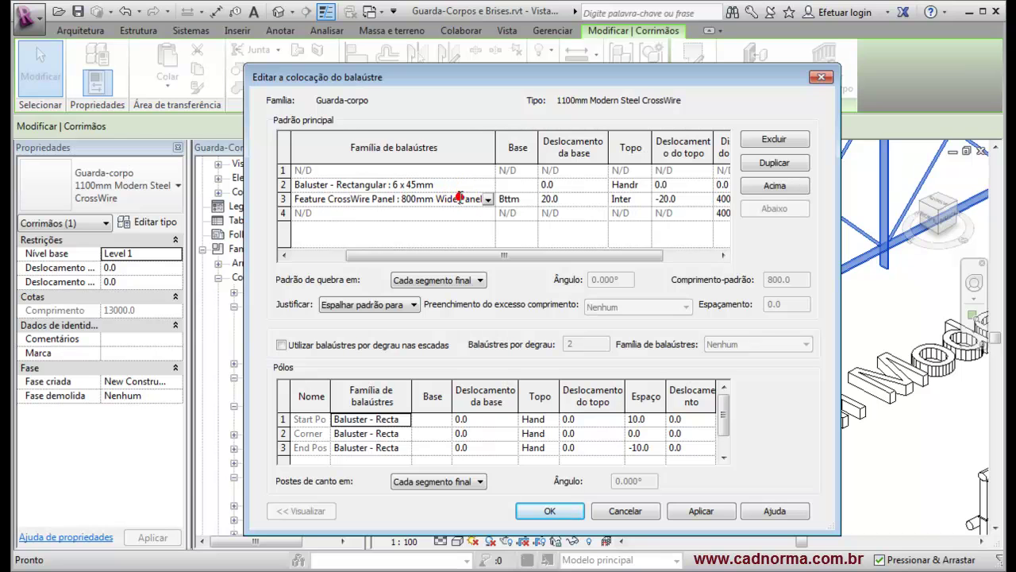
{"action": "left_click_drag", "start_coordinate": [606, 255], "coordinate": [651, 262]}
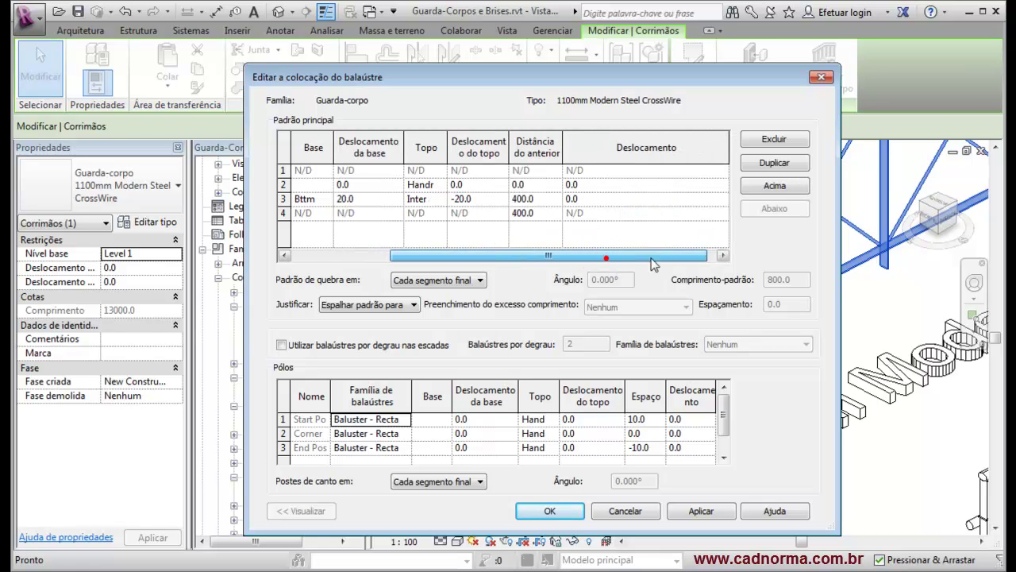
{"action": "left_click", "coordinate": [537, 203]}
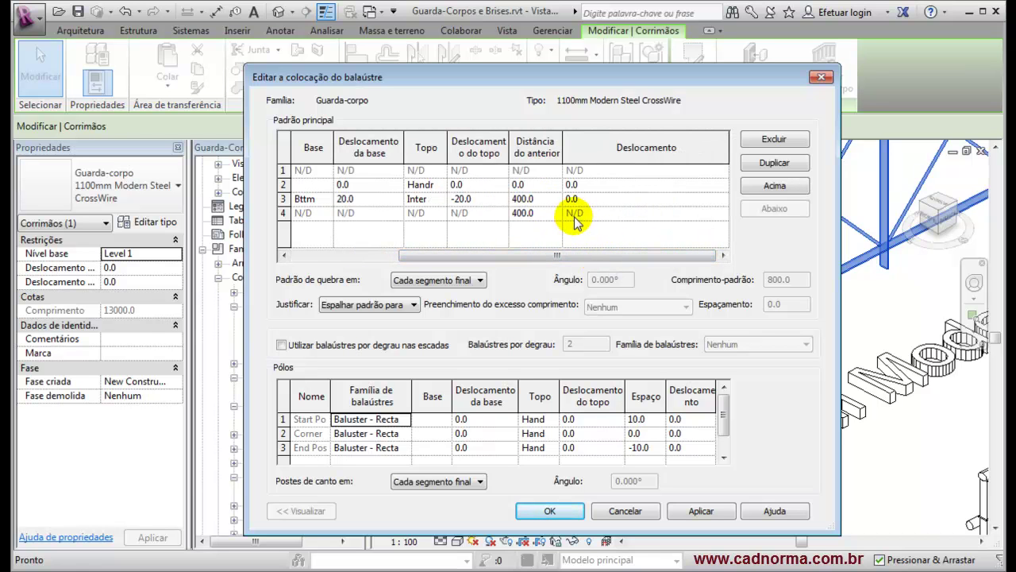
{"action": "left_click", "coordinate": [641, 511]}
{"action": "left_click", "coordinate": [647, 513]}
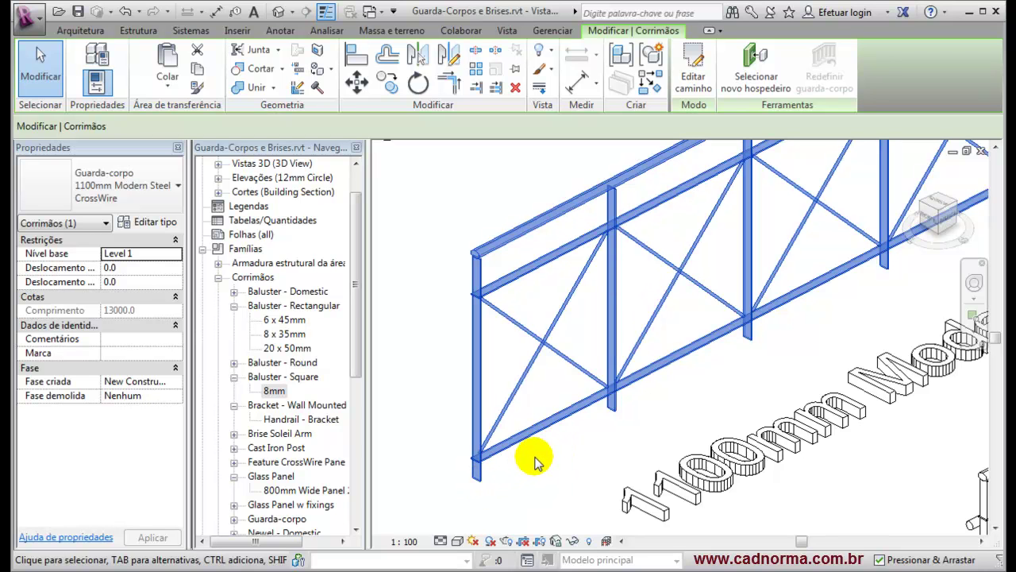
- Deselect the CrossWire railing, survey the neighbouring railing samples, and examine the 1100mm GuardRail model's rails, posts and vertical balusters up close
{"action": "left_click", "coordinate": [581, 442]}
{"action": "scroll", "coordinate": [584, 432], "scroll_direction": "down", "scroll_amount": 5}
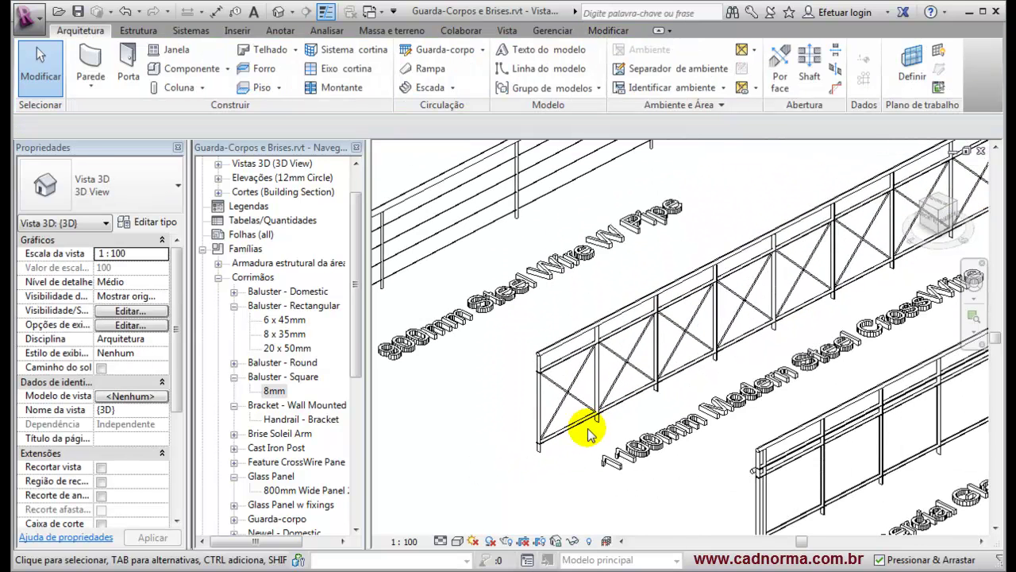
{"action": "middle_click_drag", "start_coordinate": [717, 463], "coordinate": [468, 283]}
{"action": "scroll", "coordinate": [799, 468], "scroll_direction": "down", "scroll_amount": 2}
{"action": "middle_click_drag", "start_coordinate": [799, 467], "coordinate": [490, 328]}
{"action": "scroll", "coordinate": [624, 386], "scroll_direction": "up", "scroll_amount": 4}
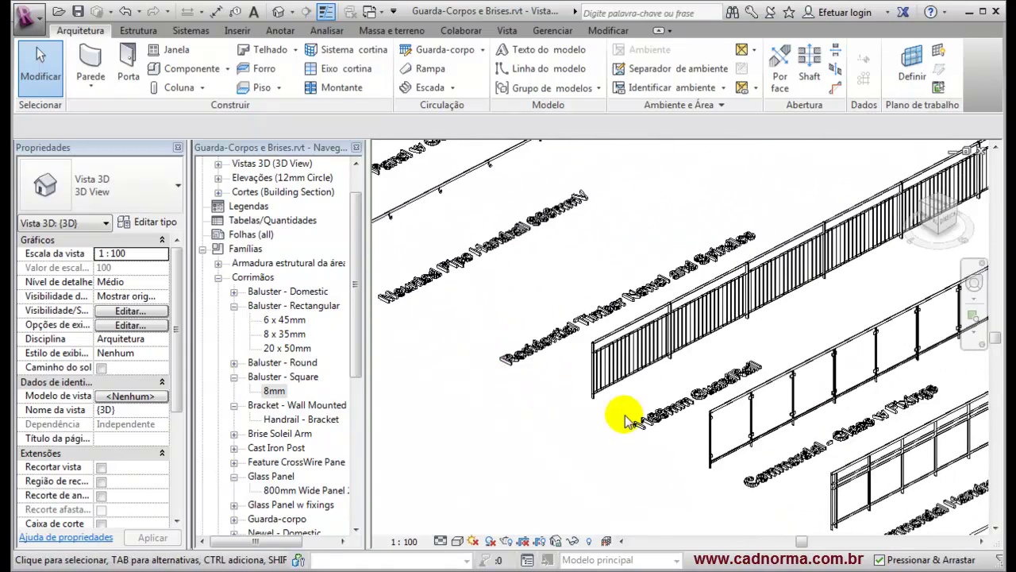
{"action": "scroll", "coordinate": [635, 385], "scroll_direction": "up", "scroll_amount": 1}
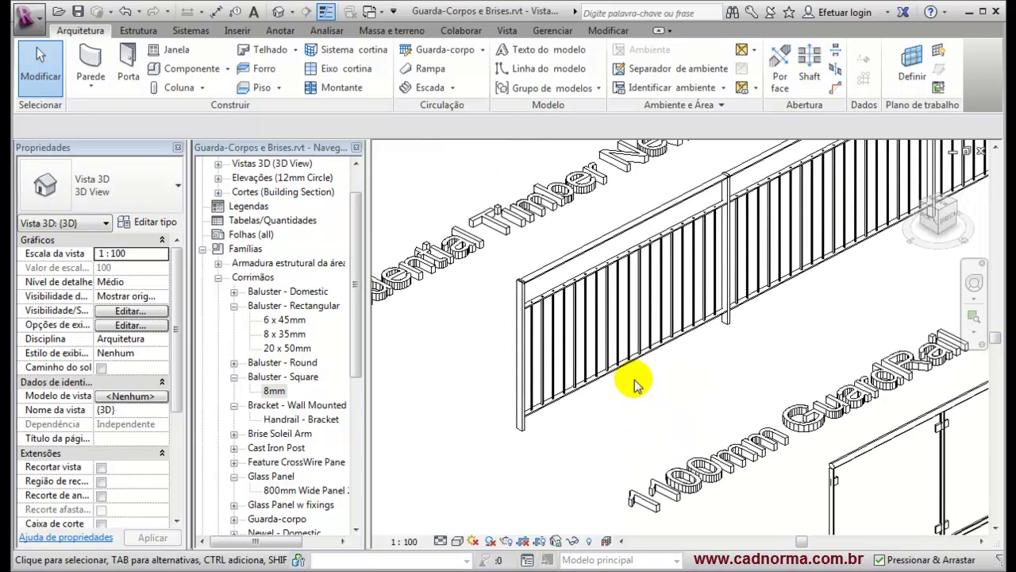
{"action": "scroll", "coordinate": [718, 410], "scroll_direction": "down", "scroll_amount": 4}
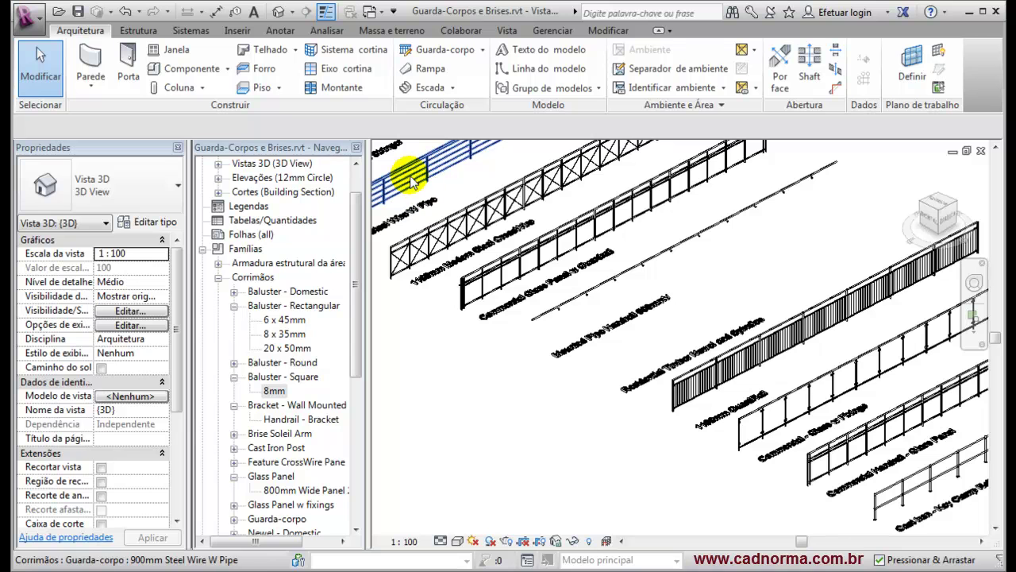
{"action": "scroll", "coordinate": [699, 408], "scroll_direction": "up", "scroll_amount": 3}
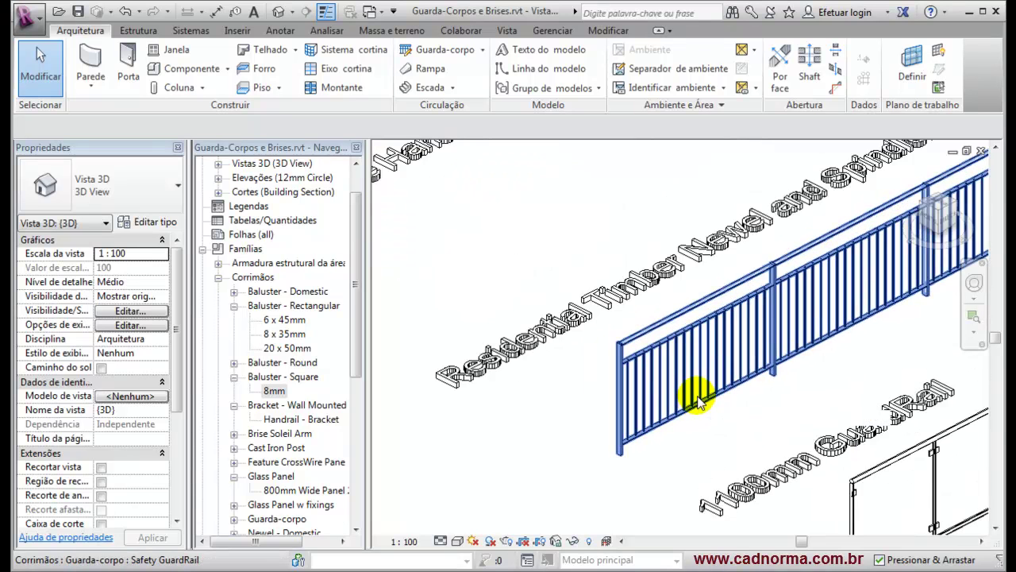
{"action": "scroll", "coordinate": [699, 402], "scroll_direction": "up", "scroll_amount": 2}
{"action": "scroll", "coordinate": [700, 407], "scroll_direction": "down", "scroll_amount": 1}
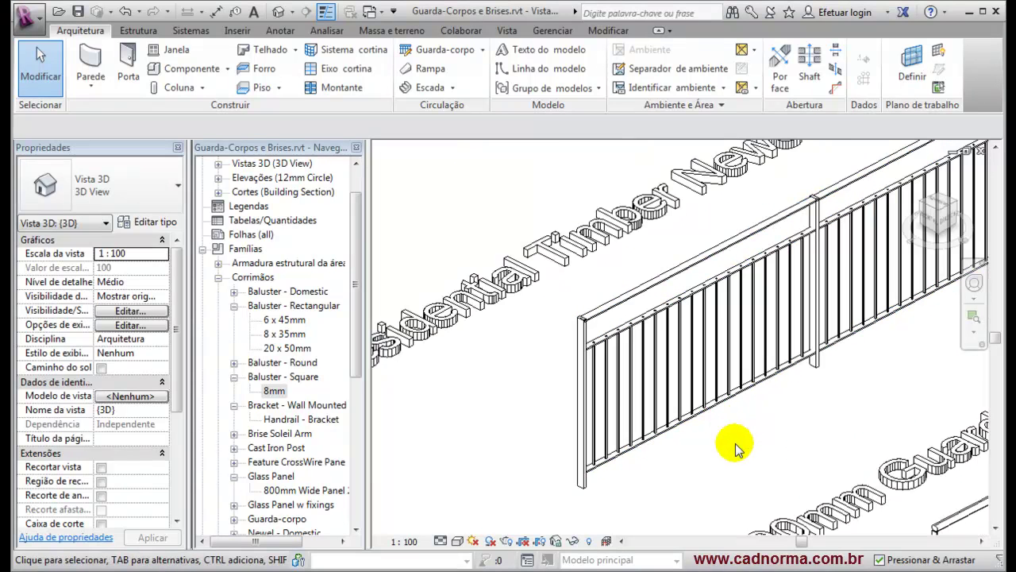
{"action": "middle_click_drag", "start_coordinate": [735, 445], "coordinate": [675, 420]}
{"action": "scroll", "coordinate": [700, 426], "scroll_direction": "up", "scroll_amount": 1}
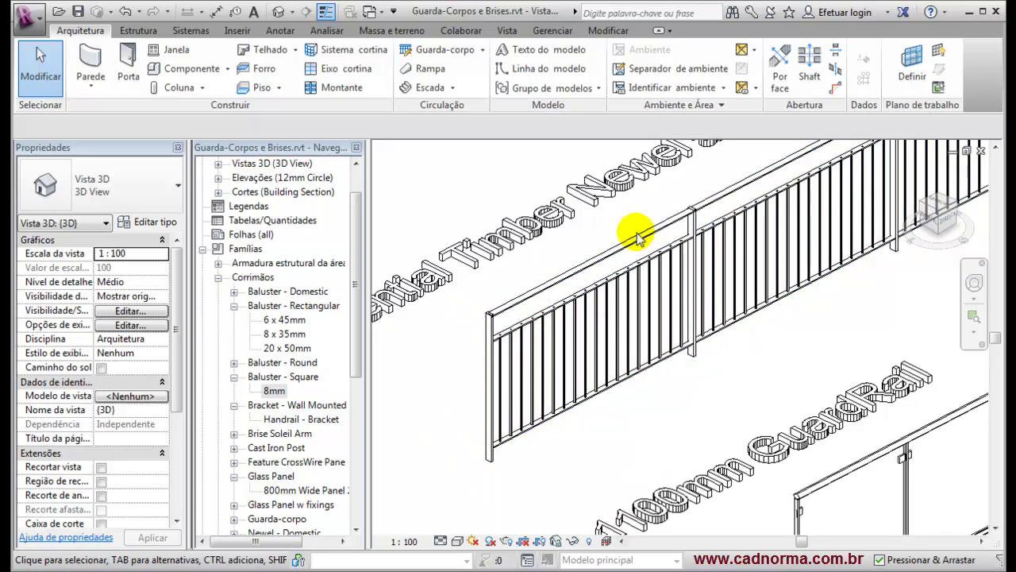
- Open the Safety GuardRail type's rail structure, compare its rail heights, offsets and profiles with the model, and close it without changes
{"action": "left_click", "coordinate": [508, 445]}
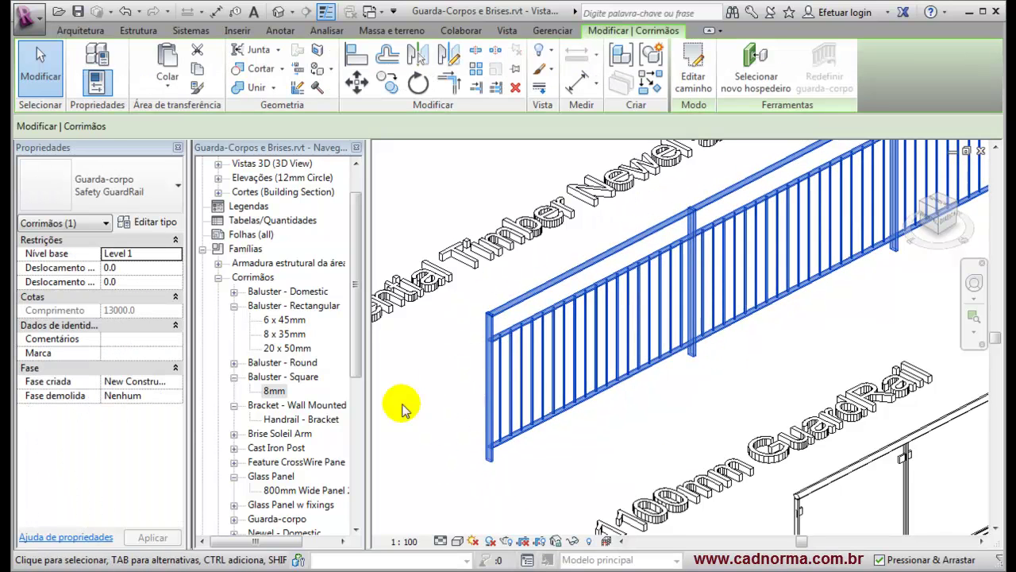
{"action": "left_click", "coordinate": [151, 223]}
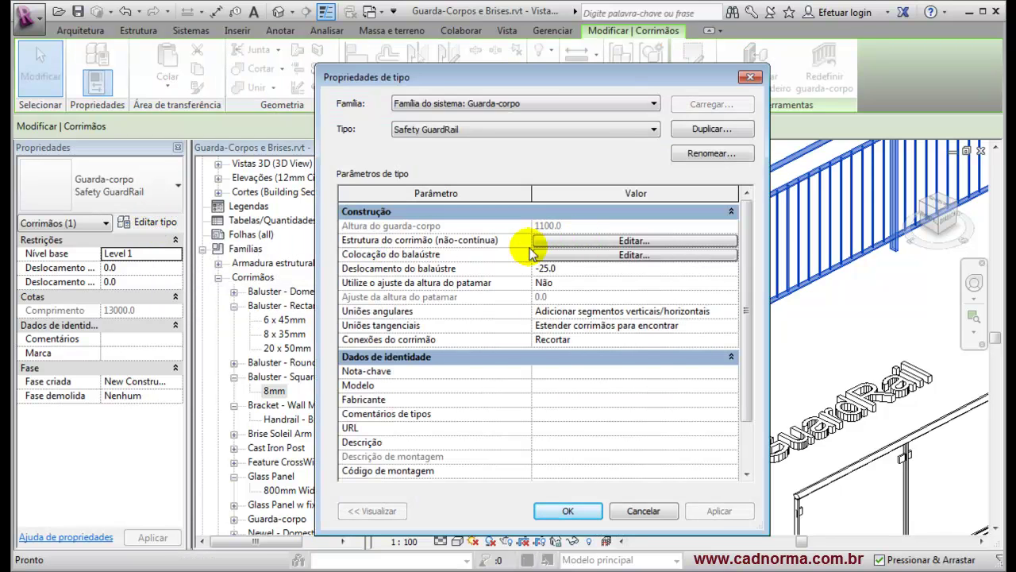
{"action": "left_click", "coordinate": [579, 239]}
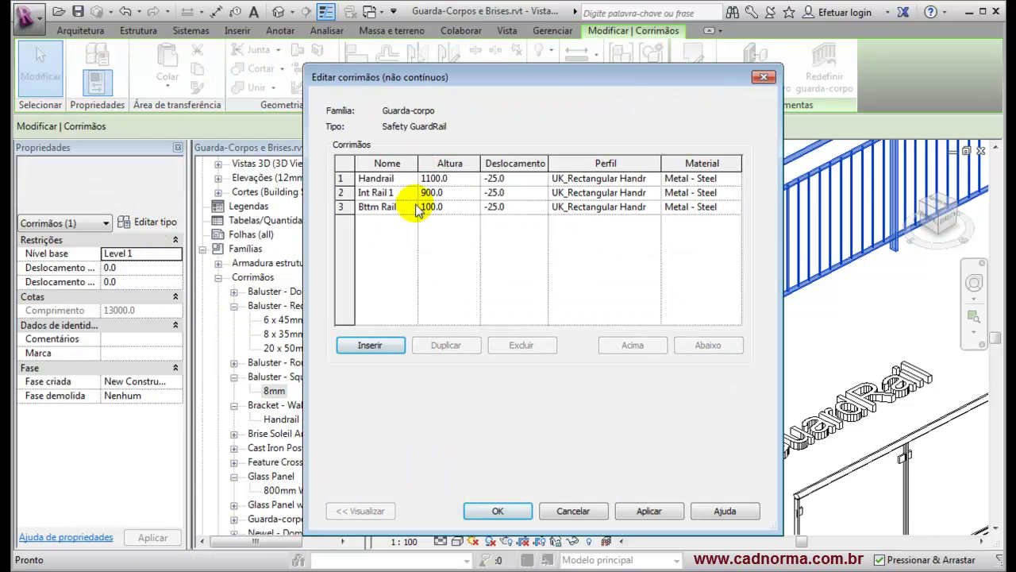
{"action": "left_click_drag", "start_coordinate": [579, 77], "coordinate": [271, 77]}
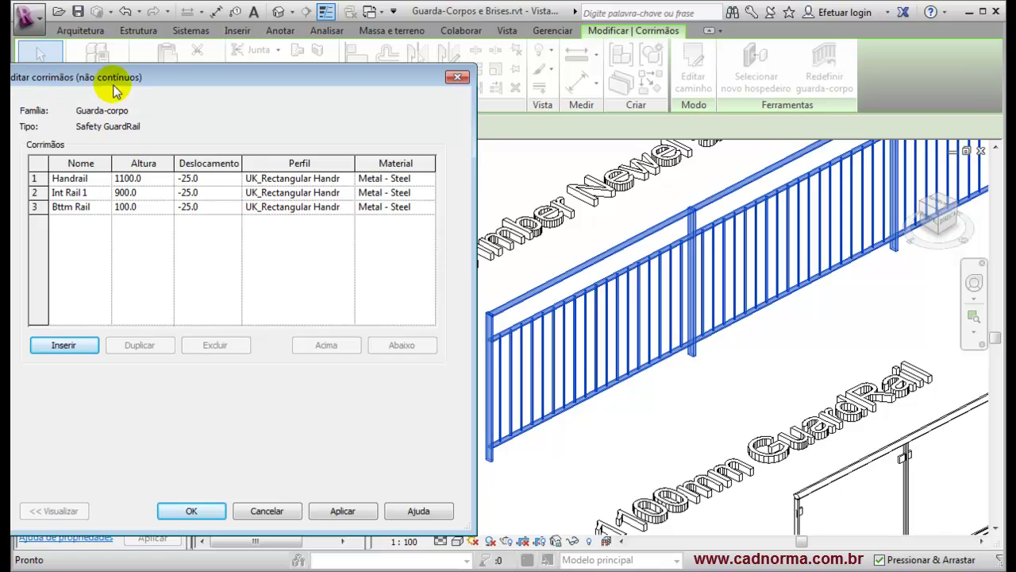
{"action": "left_click_drag", "start_coordinate": [215, 86], "coordinate": [220, 83]}
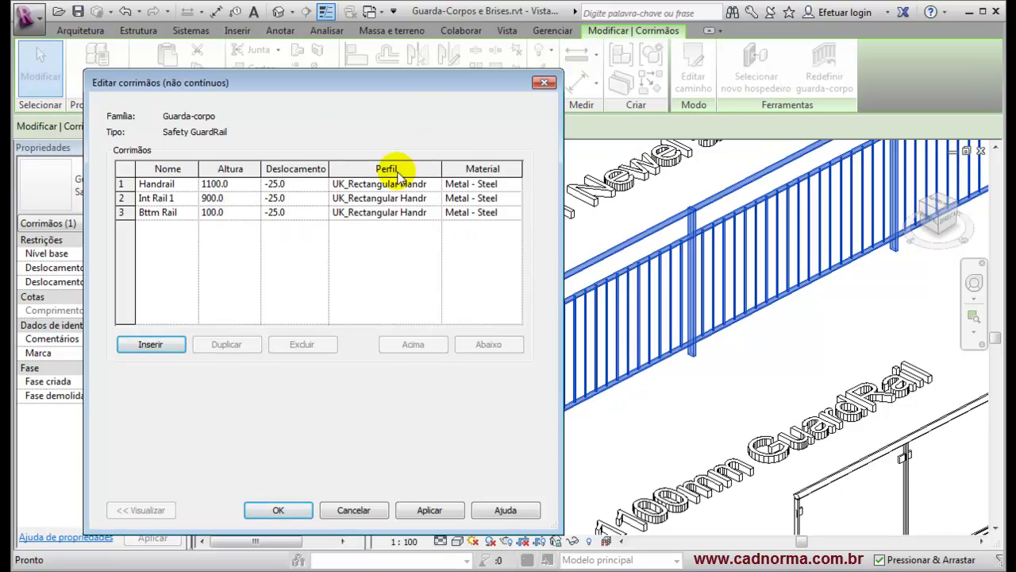
{"action": "left_click", "coordinate": [353, 510]}
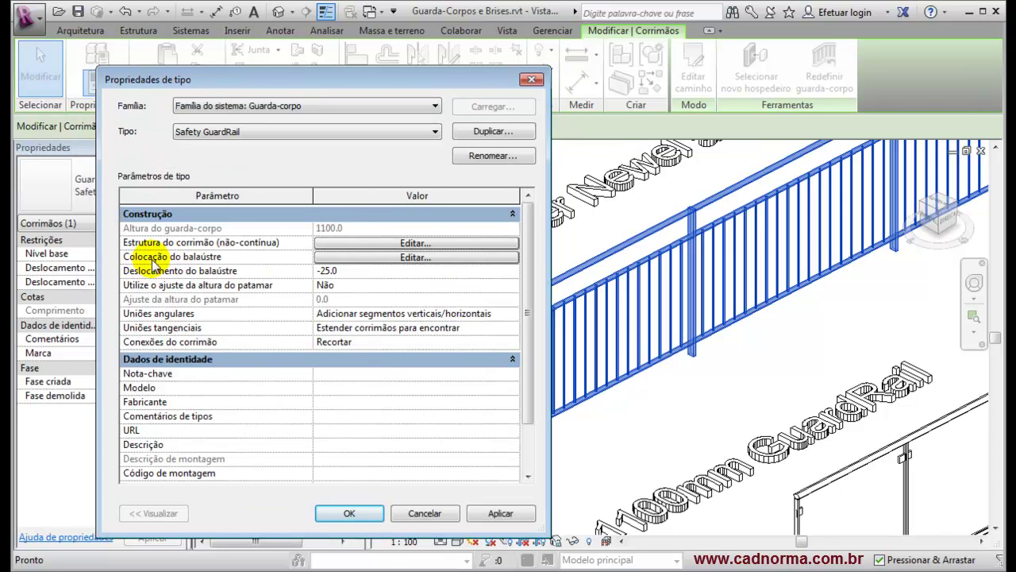
- Open the baluster placement of the Safety GuardRail type and widen the main pattern's baluster family column to show the full names
{"action": "left_click", "coordinate": [413, 258]}
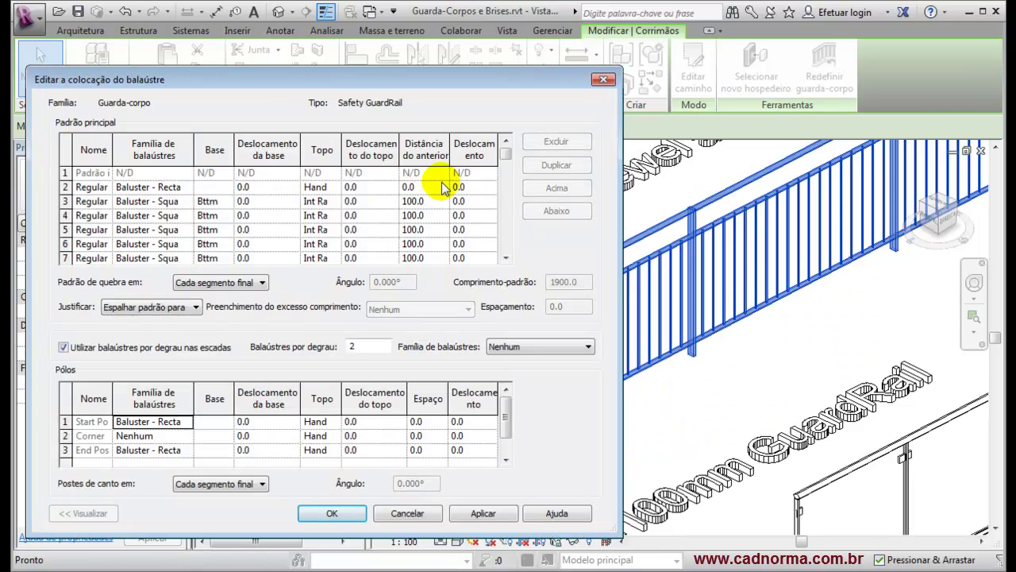
{"action": "left_click", "coordinate": [82, 188]}
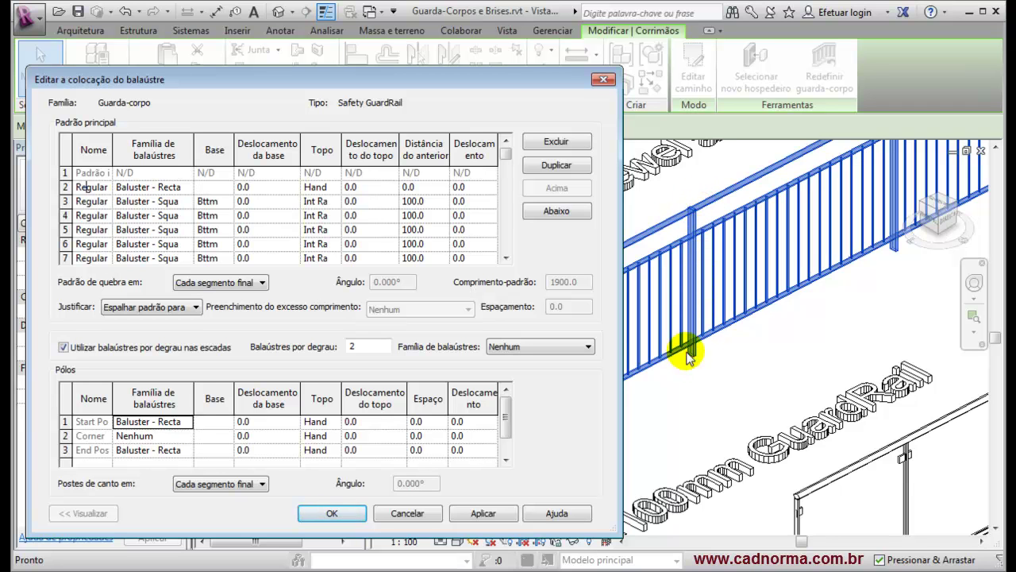
{"action": "left_click_drag", "start_coordinate": [197, 151], "coordinate": [326, 151]}
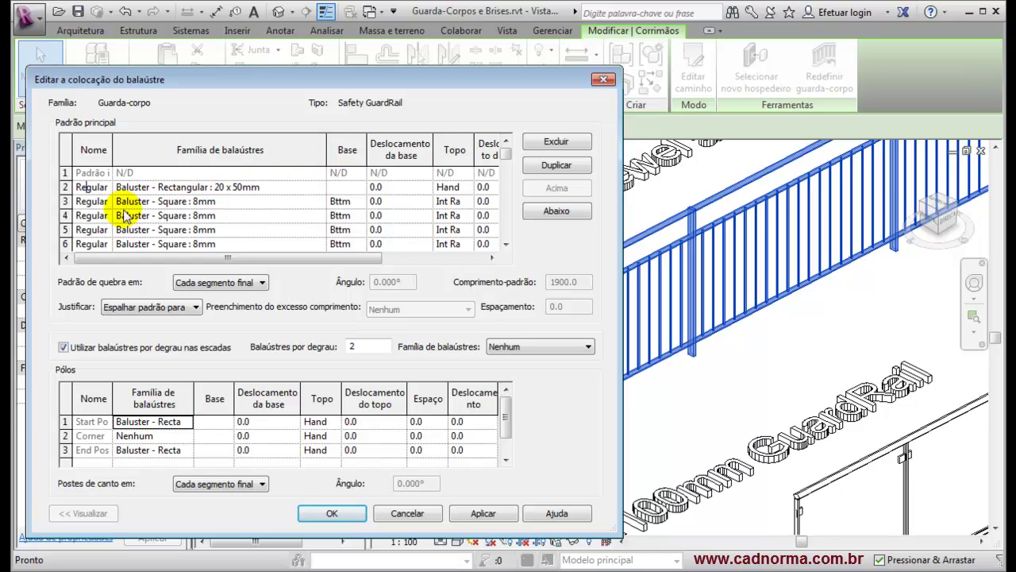
- Review the 8mm square baluster rows of the main pattern, from row 3 through row 20
{"action": "left_click", "coordinate": [64, 200]}
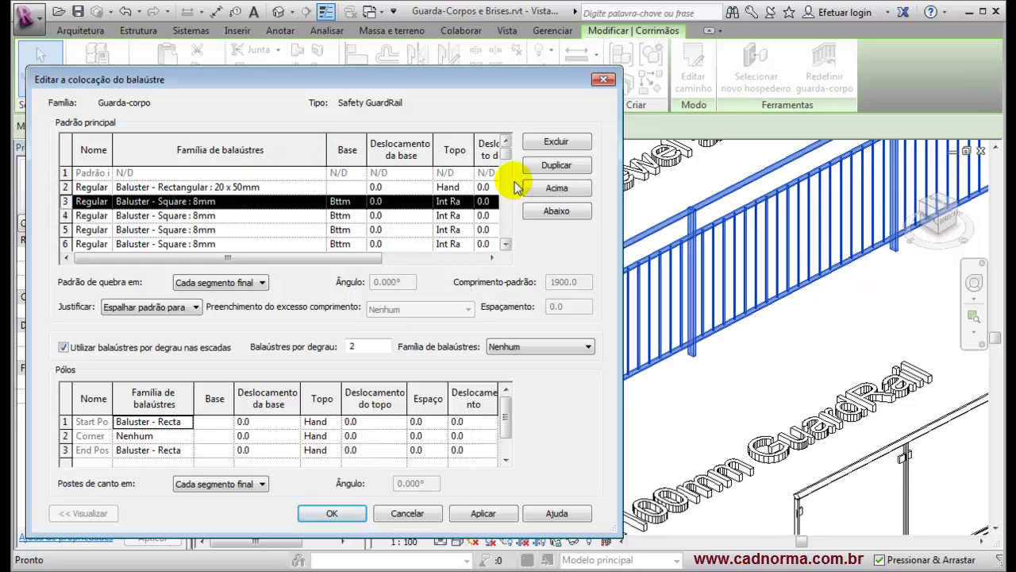
{"action": "left_click_drag", "start_coordinate": [506, 156], "coordinate": [506, 236]}
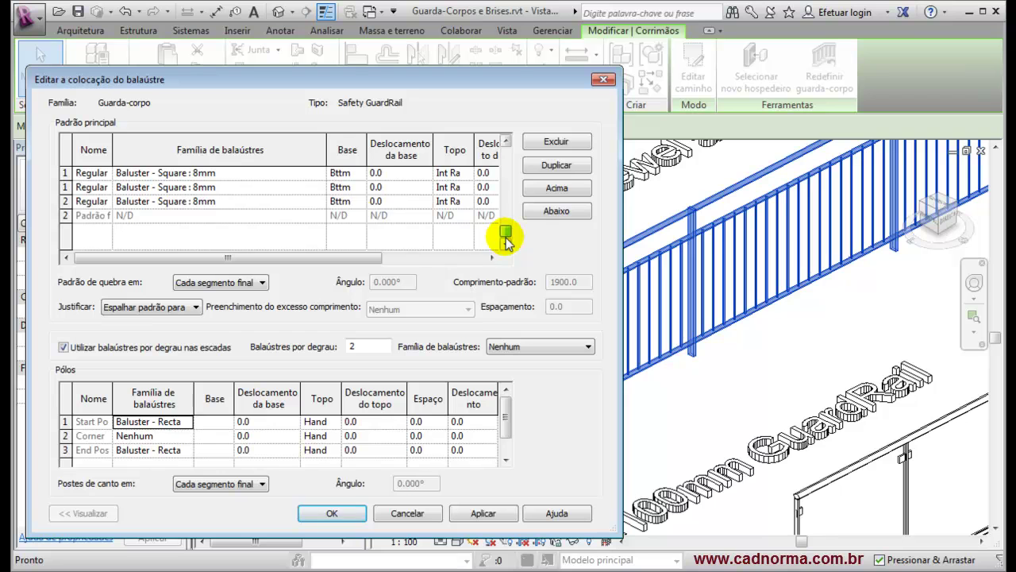
{"action": "left_click", "coordinate": [68, 201]}
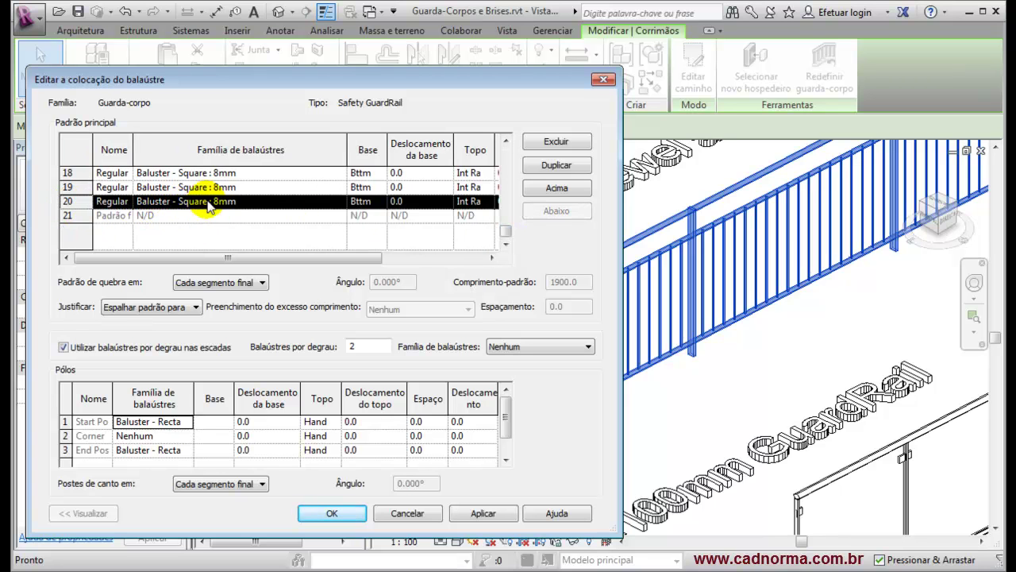
{"action": "scroll", "coordinate": [443, 230], "scroll_direction": "up", "scroll_amount": 6}
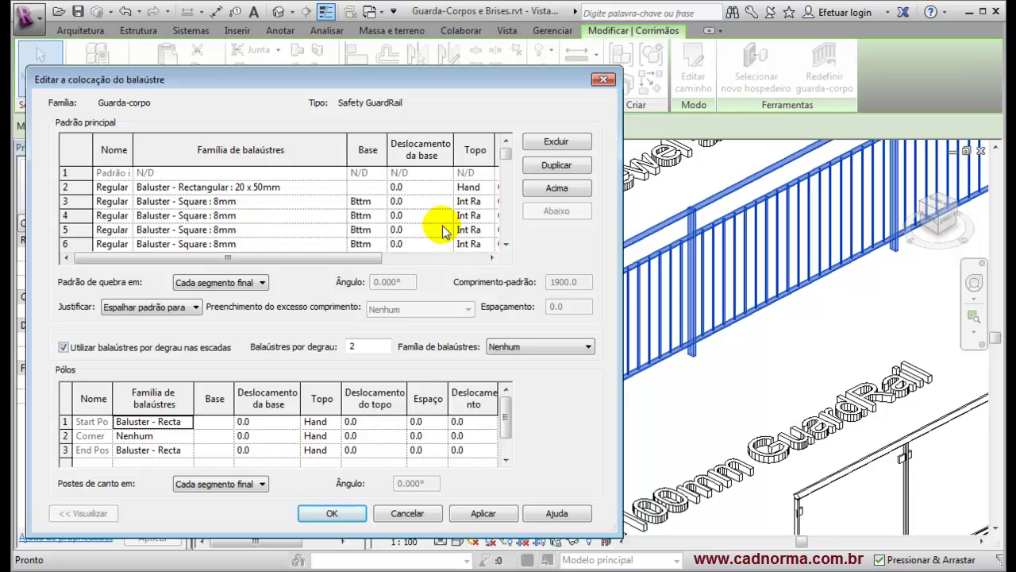
- Check the distance from previous of the main pattern's balusters and cancel the Safety GuardRail baluster placement
{"action": "left_click_drag", "start_coordinate": [356, 258], "coordinate": [460, 259]}
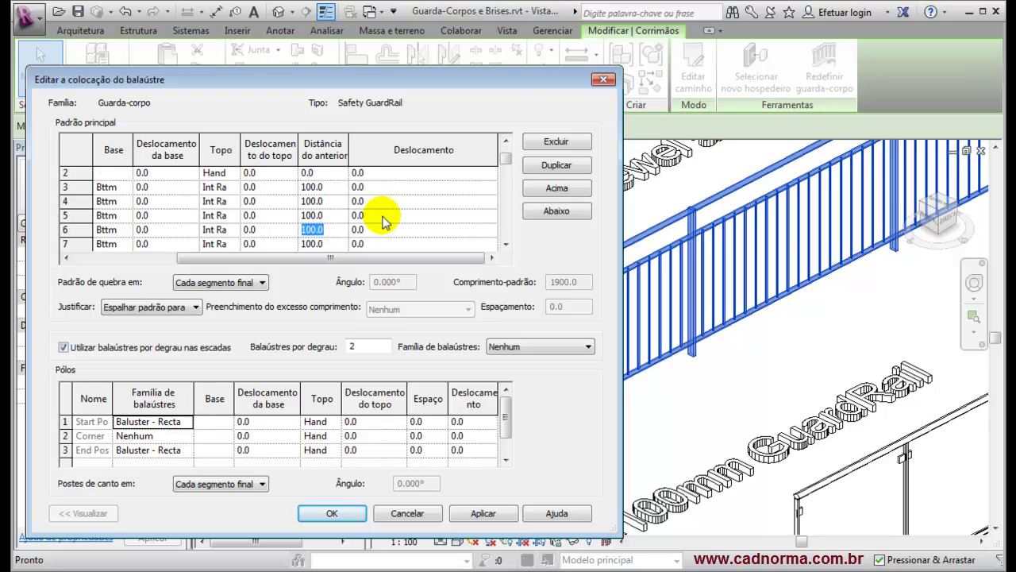
{"action": "left_click_drag", "start_coordinate": [507, 209], "coordinate": [508, 143]}
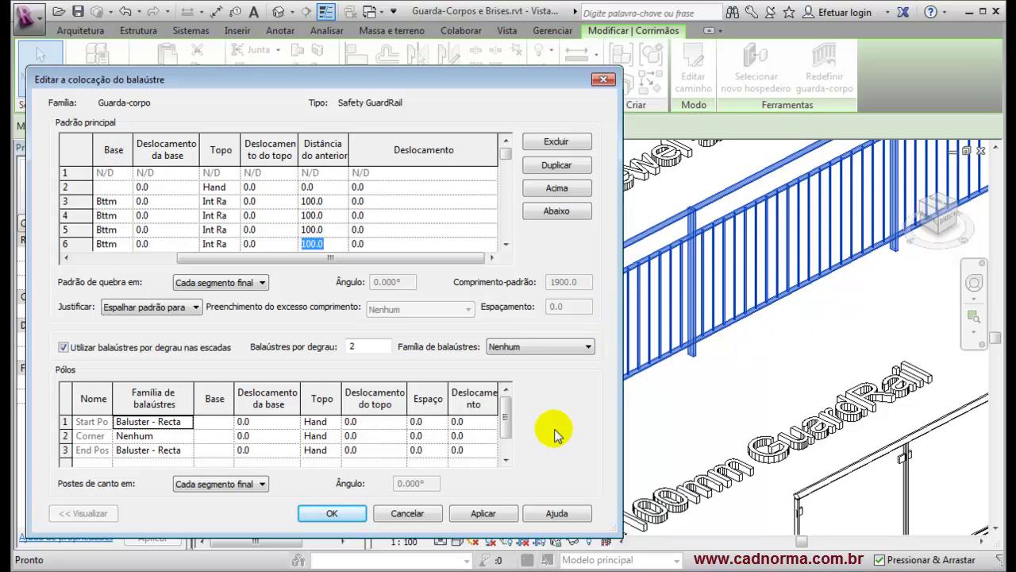
{"action": "left_click", "coordinate": [406, 512]}
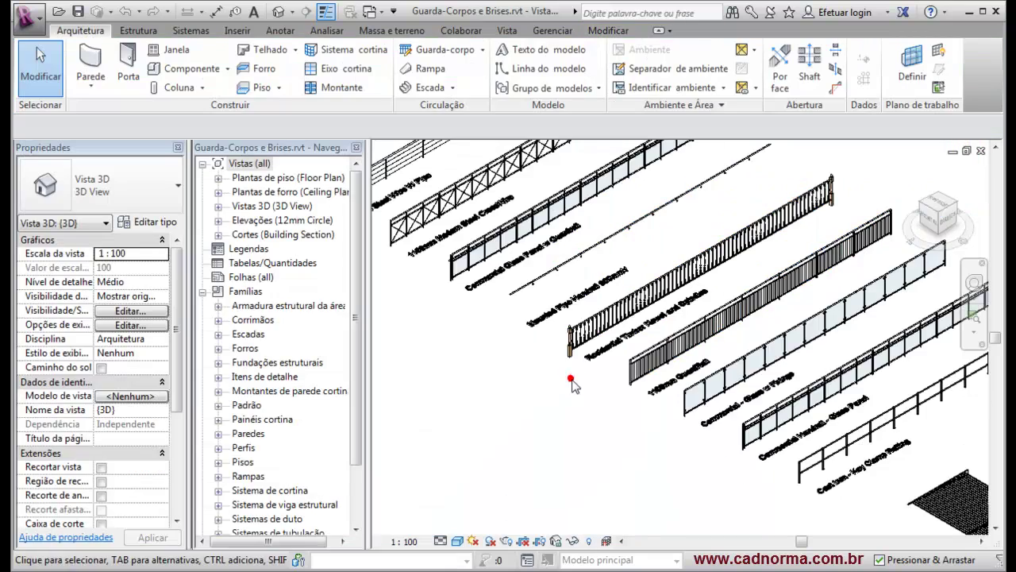
- Examine the Residential Timber Newel and Spindles railing up close, including its newel post and turned spindles, and return to the sample overview
{"action": "scroll", "coordinate": [575, 375], "scroll_direction": "up", "scroll_amount": 5}
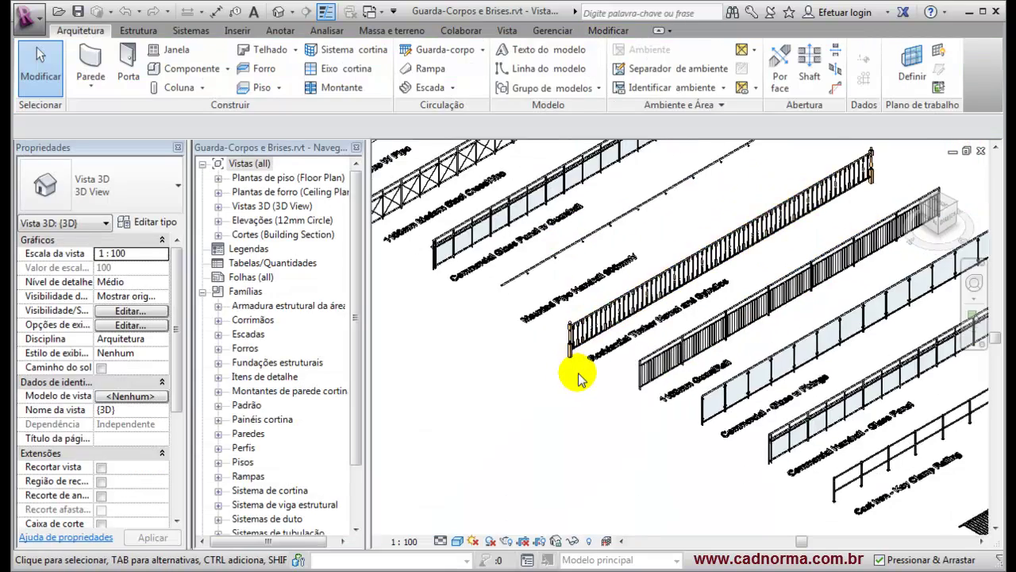
{"action": "scroll", "coordinate": [557, 399], "scroll_direction": "up", "scroll_amount": 4}
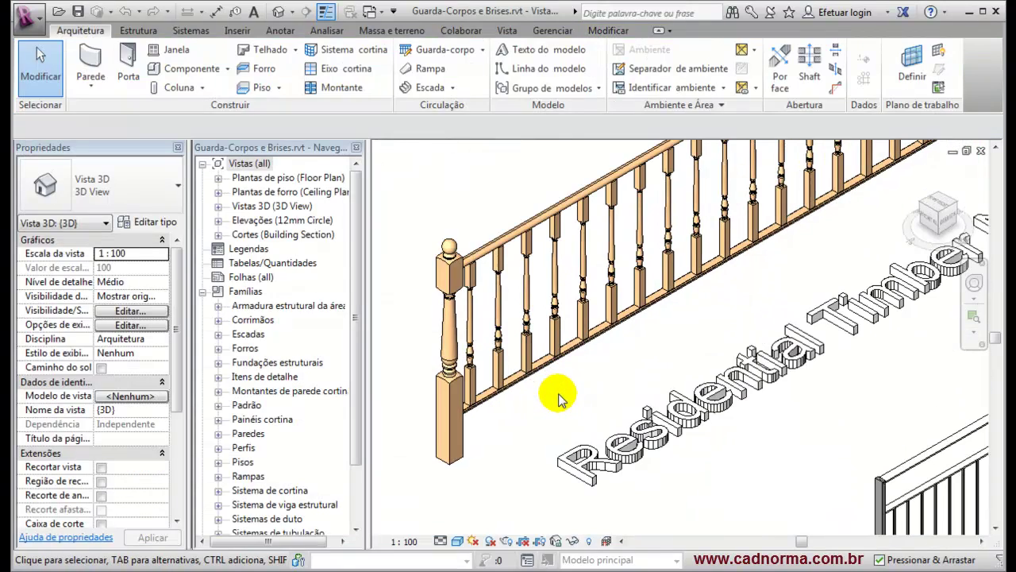
{"action": "scroll", "coordinate": [568, 399], "scroll_direction": "up", "scroll_amount": 2}
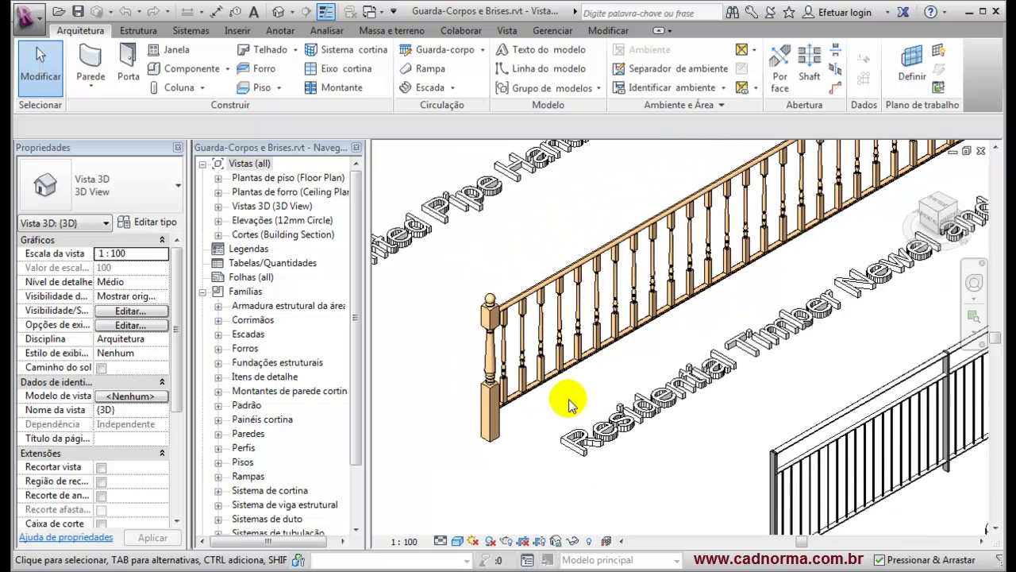
{"action": "scroll", "coordinate": [687, 341], "scroll_direction": "down", "scroll_amount": 6}
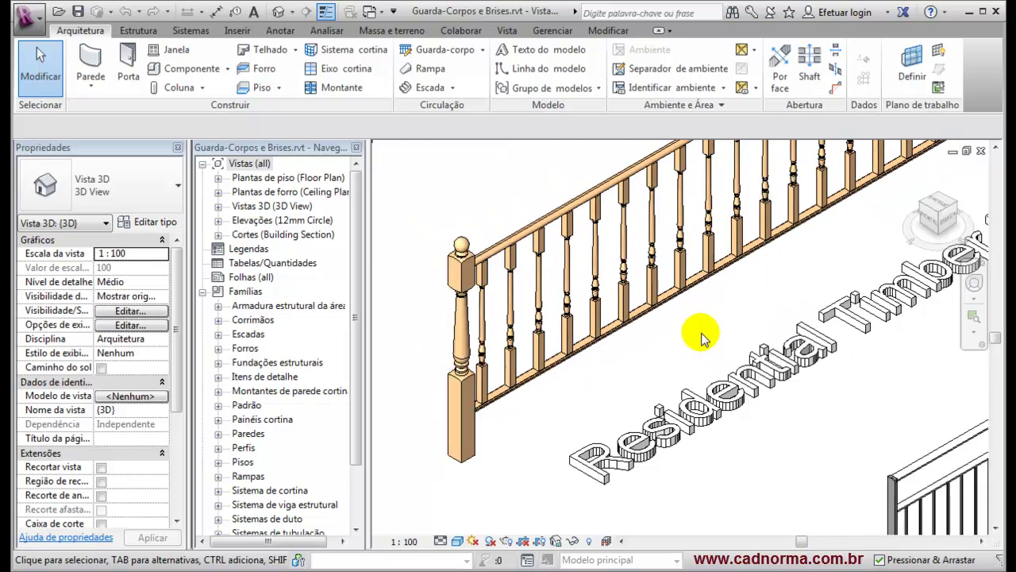
{"action": "scroll", "coordinate": [762, 344], "scroll_direction": "down", "scroll_amount": 2}
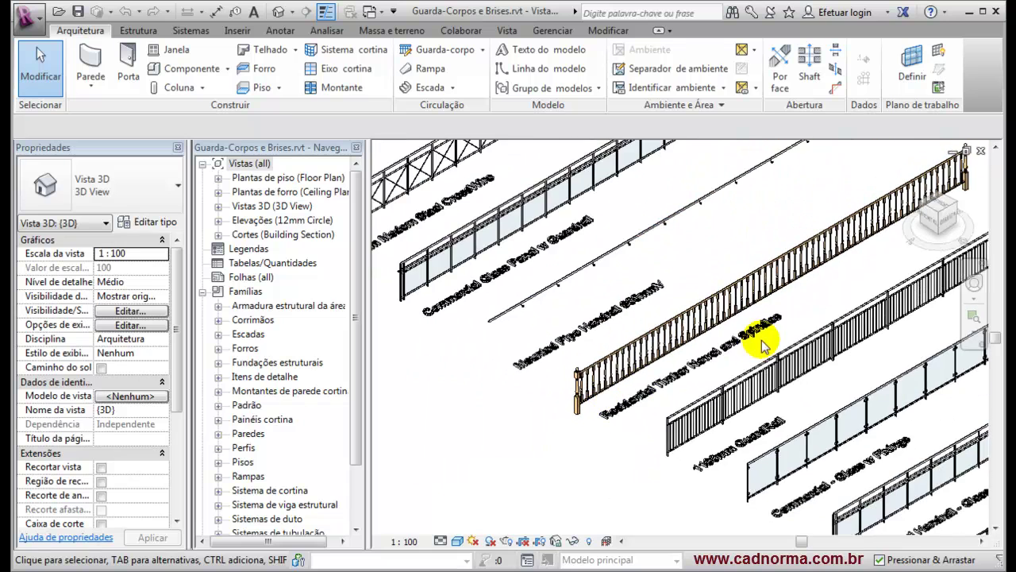
- Open the baluster placement of the Residential Timber Newel and Spindles type and enlarge the dialog to show wider columns
{"action": "mouse_move", "coordinate": [748, 274]}
{"action": "middle_mouse_down"}
{"action": "mouse_move", "coordinate": [773, 288]}
{"action": "mouse_move", "coordinate": [748, 283]}
{"action": "middle_mouse_up"}
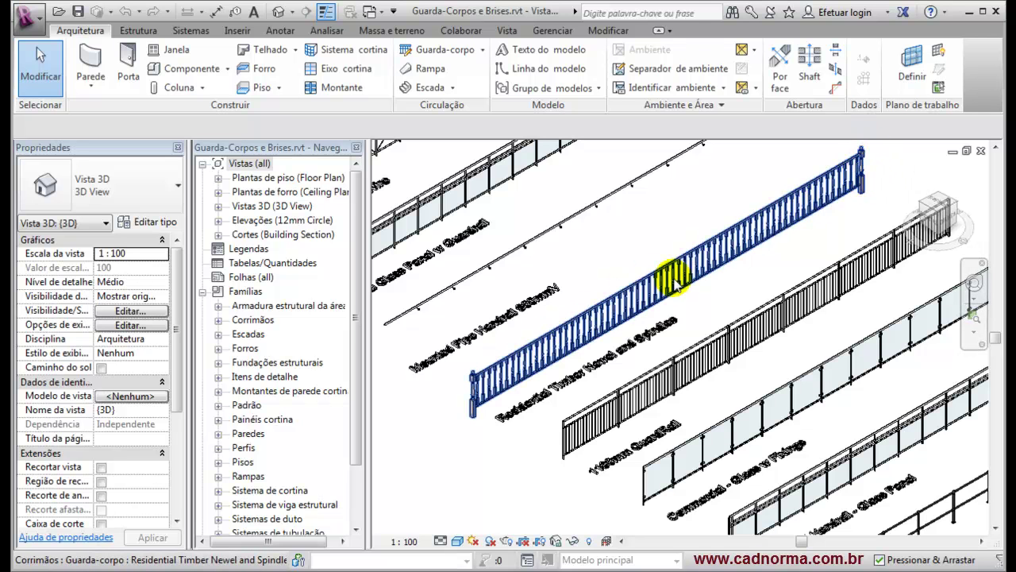
{"action": "left_click", "coordinate": [551, 337]}
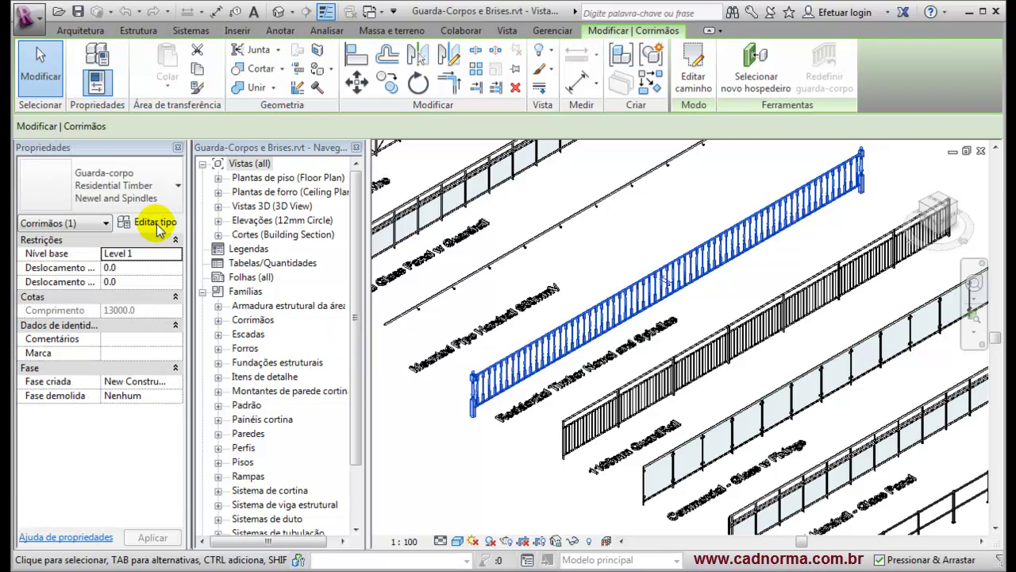
{"action": "left_click", "coordinate": [156, 224]}
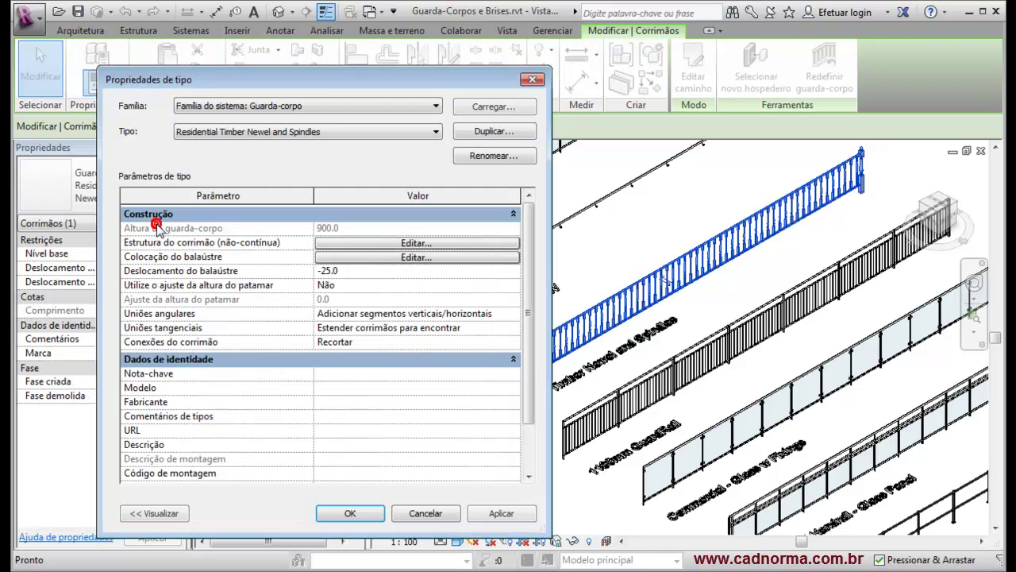
{"action": "left_click", "coordinate": [414, 258]}
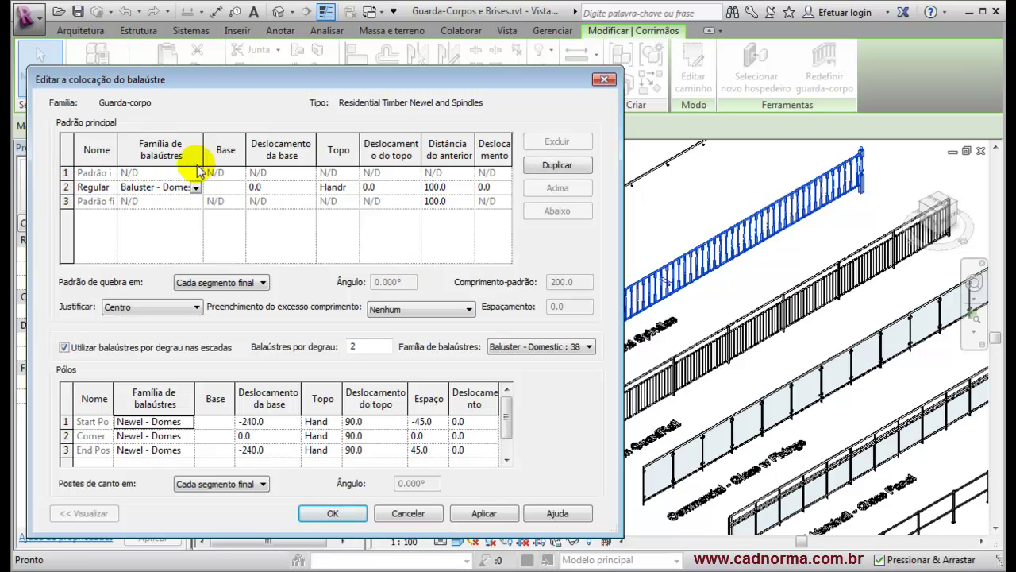
{"action": "left_click_drag", "start_coordinate": [623, 220], "coordinate": [828, 199]}
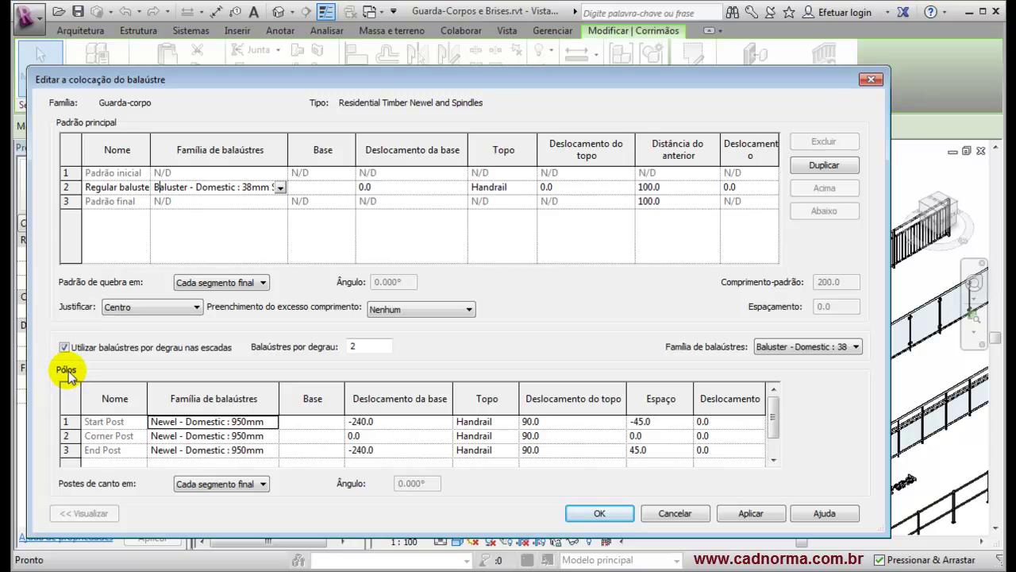
- Compare the main pattern's baluster family with the start post's newel family shown in full, and cancel the type editing
{"action": "double_click", "coordinate": [280, 397]}
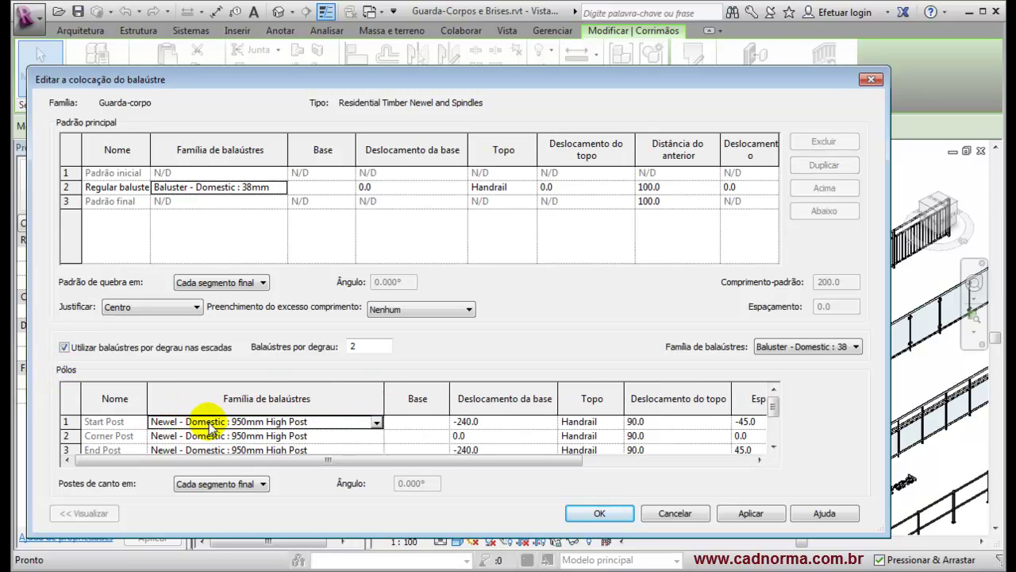
{"action": "left_click", "coordinate": [264, 188]}
{"action": "left_click", "coordinate": [309, 422]}
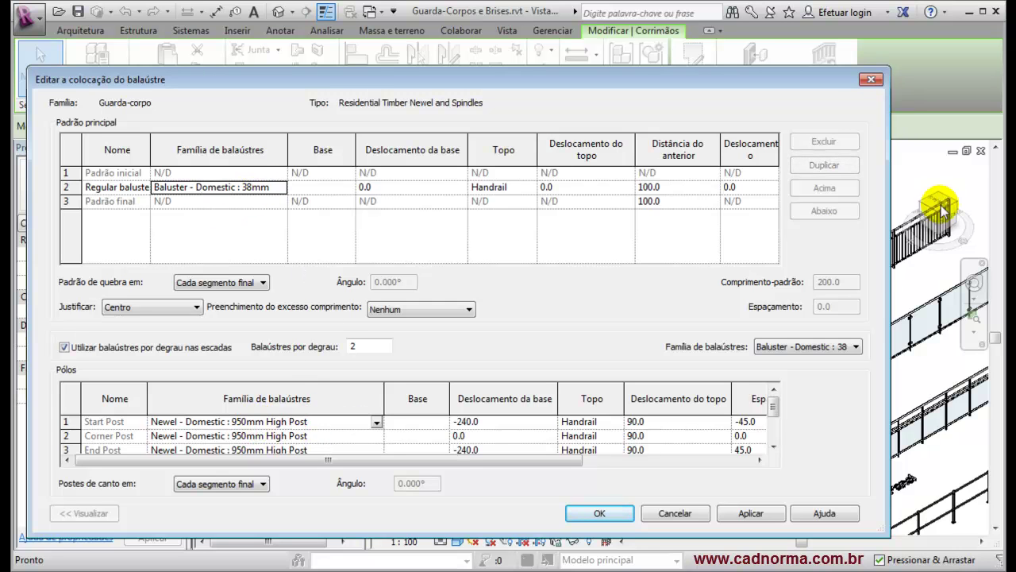
{"action": "left_click", "coordinate": [670, 515]}
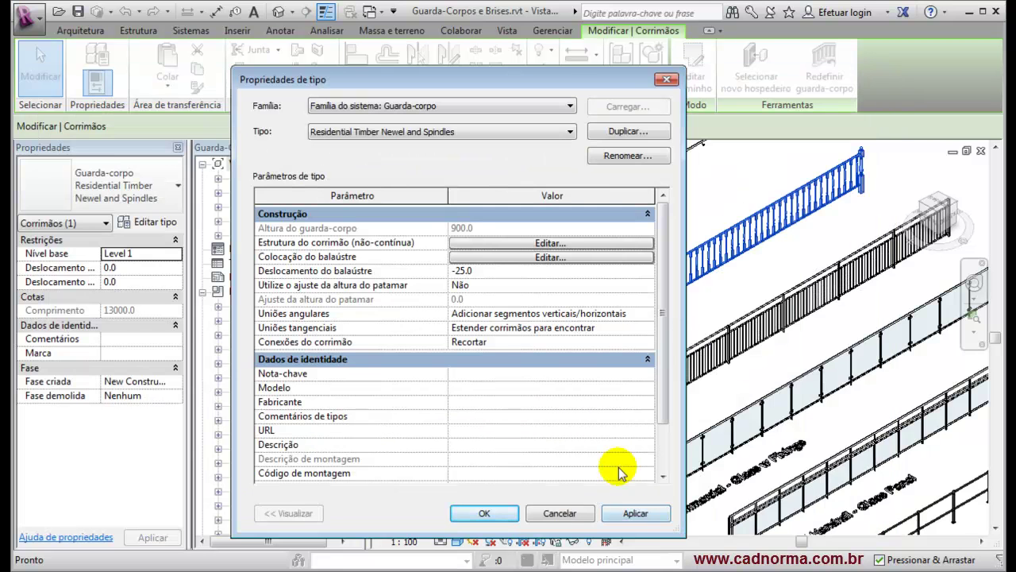
{"action": "left_click", "coordinate": [560, 512]}
- Copy the timber newel and spindles railing to the empty area beside the samples and open the copy's path for editing
{"action": "scroll", "coordinate": [780, 294], "scroll_direction": "down", "scroll_amount": 3}
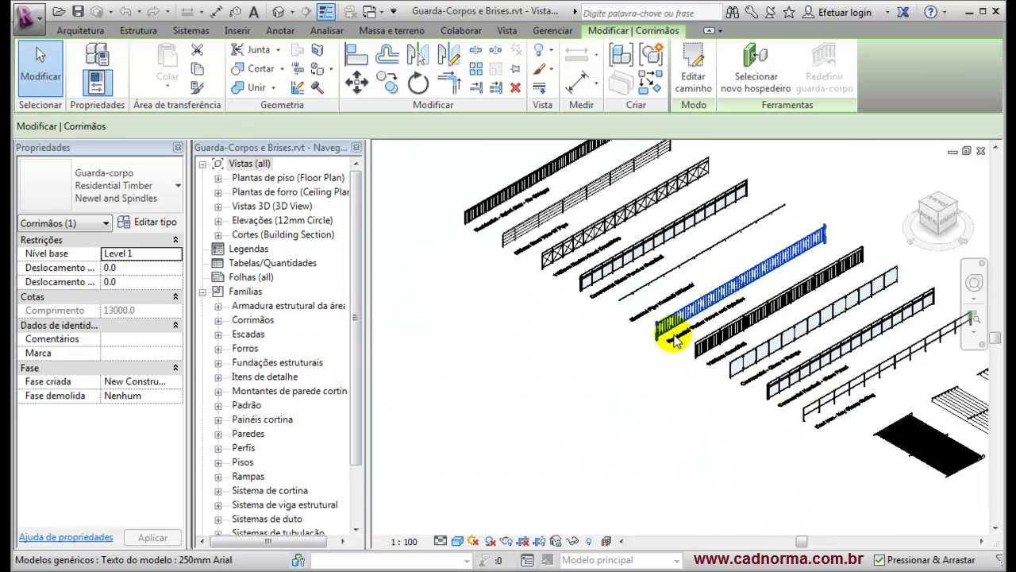
{"action": "left_click_drag", "start_coordinate": [663, 324], "coordinate": [402, 465], "text": "ctrl"}
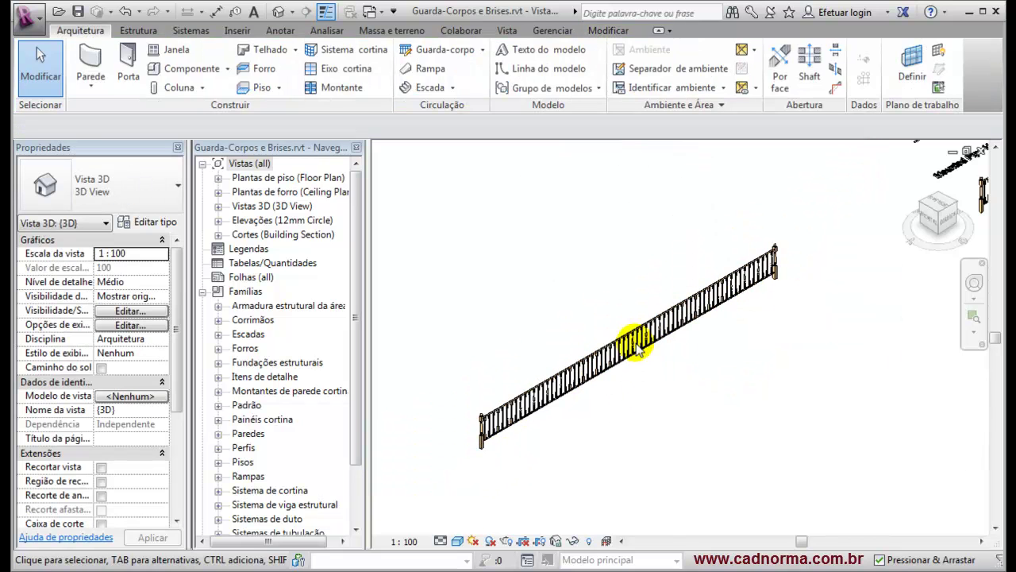
{"action": "left_click", "coordinate": [638, 349]}
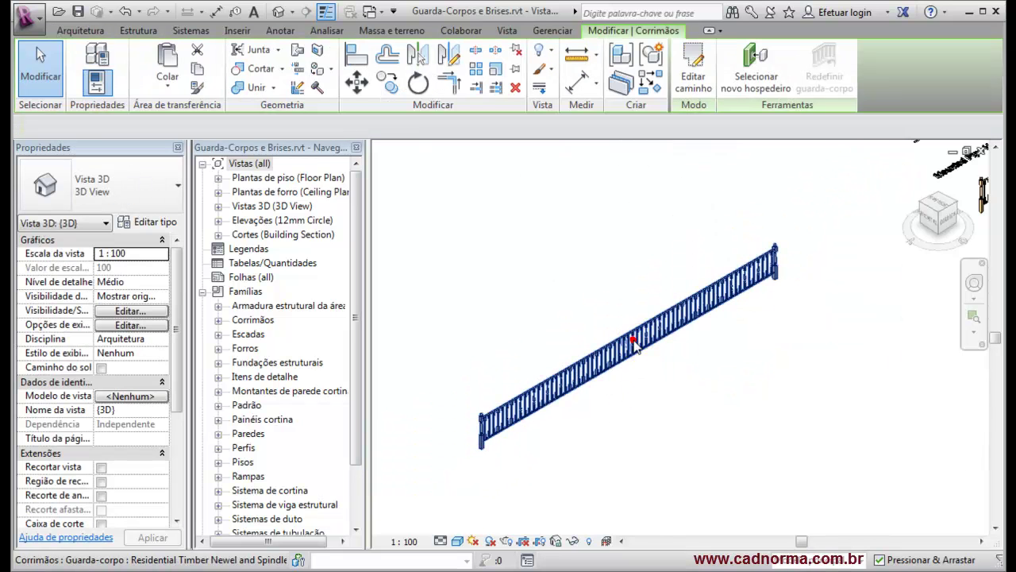
{"action": "left_click", "coordinate": [702, 82]}
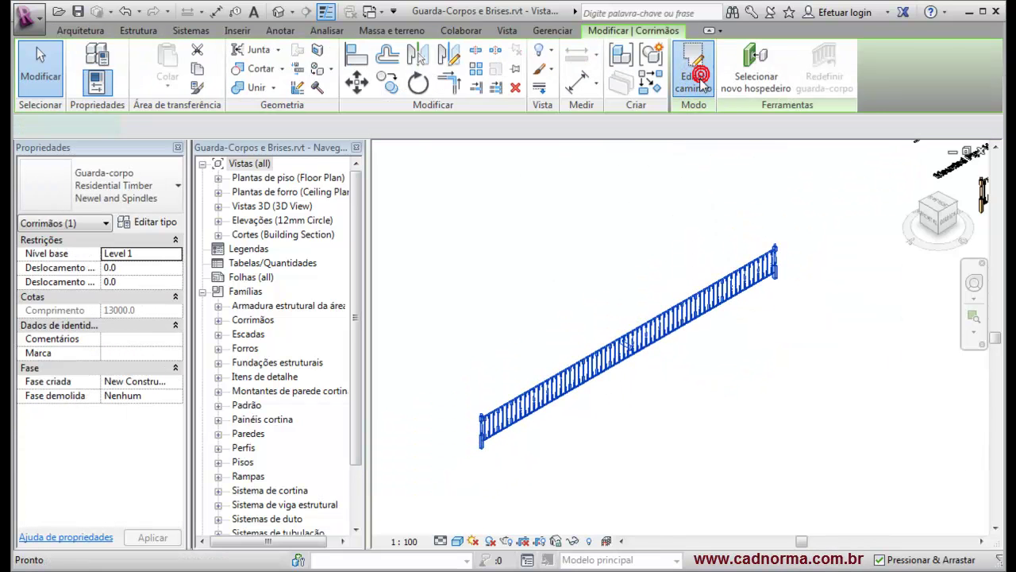
- Sketch a straight line about 4183 mm long, perpendicular to the copied railing's path and ending on it
{"action": "left_click", "coordinate": [685, 53]}
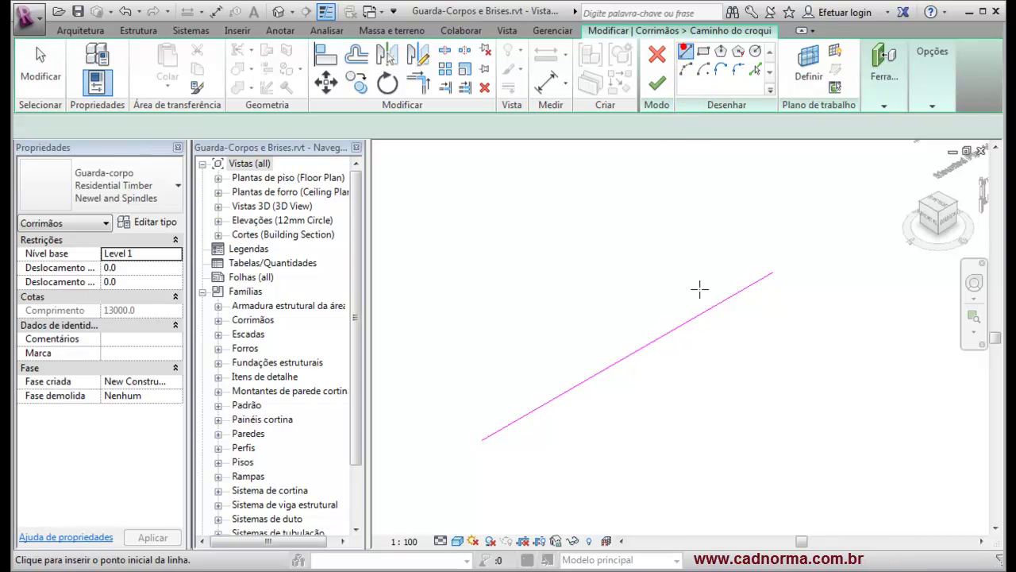
{"action": "left_click", "coordinate": [691, 428]}
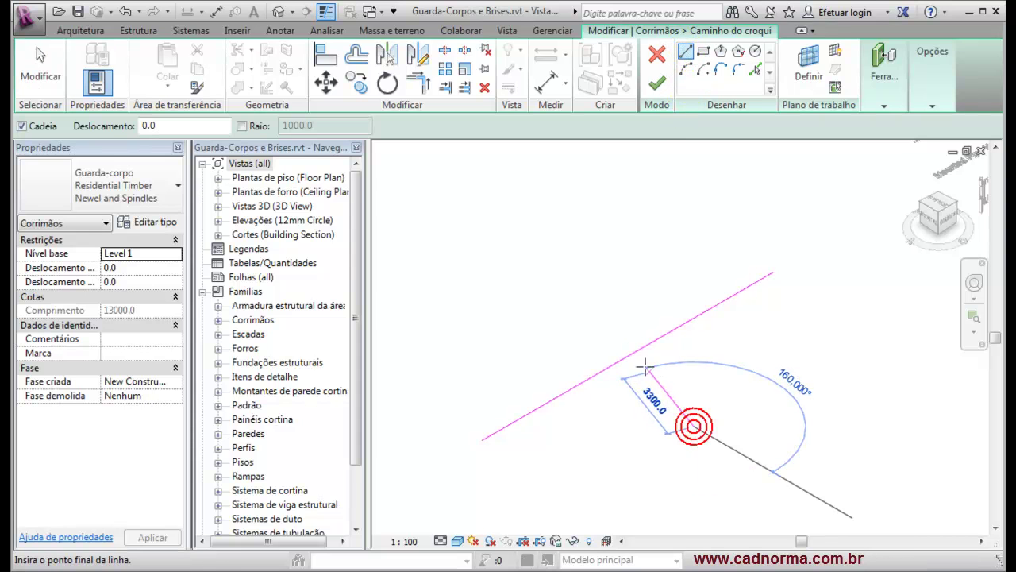
{"action": "left_click", "coordinate": [601, 370]}
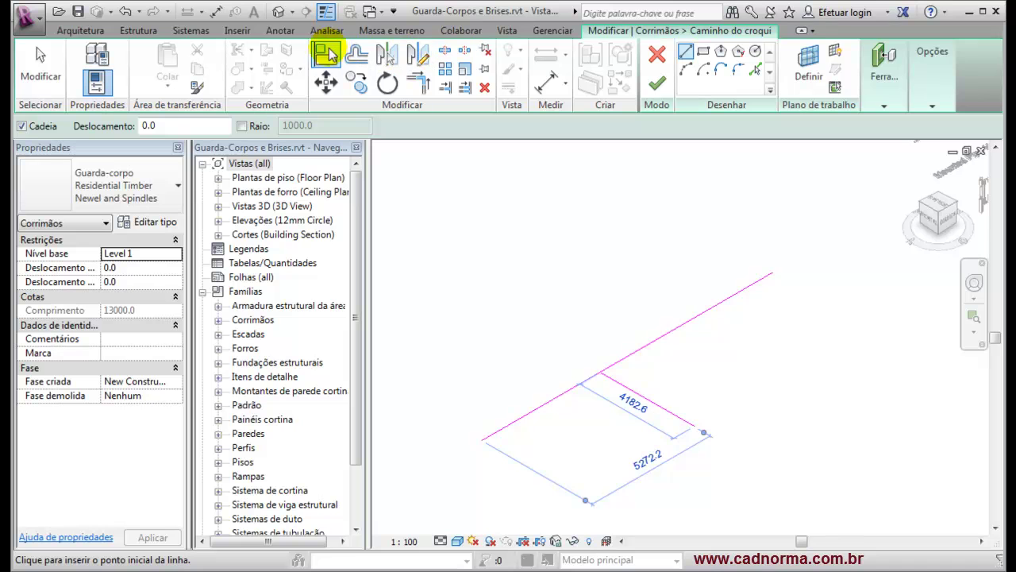
- Trim the two path lines into an L-shaped corner and finish the railing sketch
{"action": "left_click", "coordinate": [416, 82]}
{"action": "left_click", "coordinate": [656, 401]}
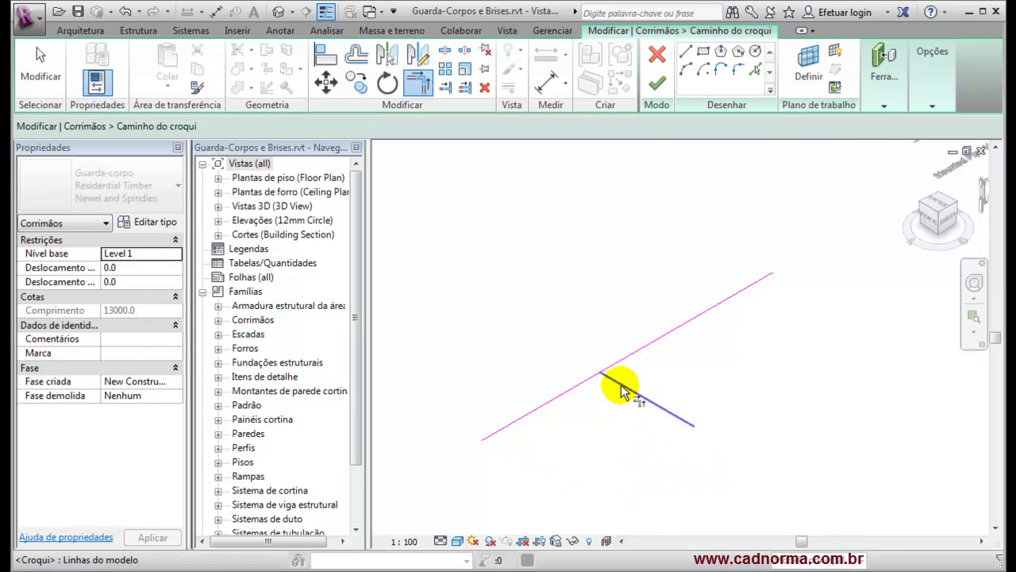
{"action": "left_click", "coordinate": [587, 380]}
{"action": "left_click", "coordinate": [656, 84]}
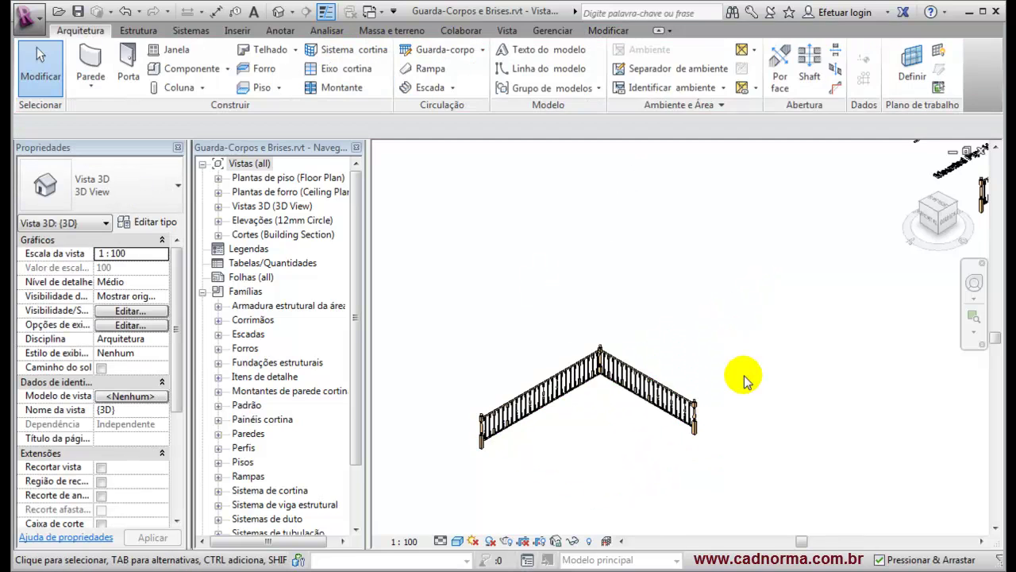
- Set the corner post's base offset to -240 in the timber railing type's baluster placement and accept the type changes
{"action": "left_click", "coordinate": [612, 355]}
{"action": "mouse_move", "coordinate": [612, 355]}
{"action": "middle_mouse_down", "text": "shift"}
{"action": "mouse_move", "coordinate": [693, 433]}
{"action": "mouse_move", "coordinate": [586, 421]}
{"action": "mouse_move", "coordinate": [596, 420]}
{"action": "mouse_move", "coordinate": [544, 328]}
{"action": "mouse_move", "coordinate": [715, 354]}
{"action": "middle_mouse_up", "text": "shift"}
{"action": "scroll", "coordinate": [714, 353], "scroll_direction": "up", "scroll_amount": 3}
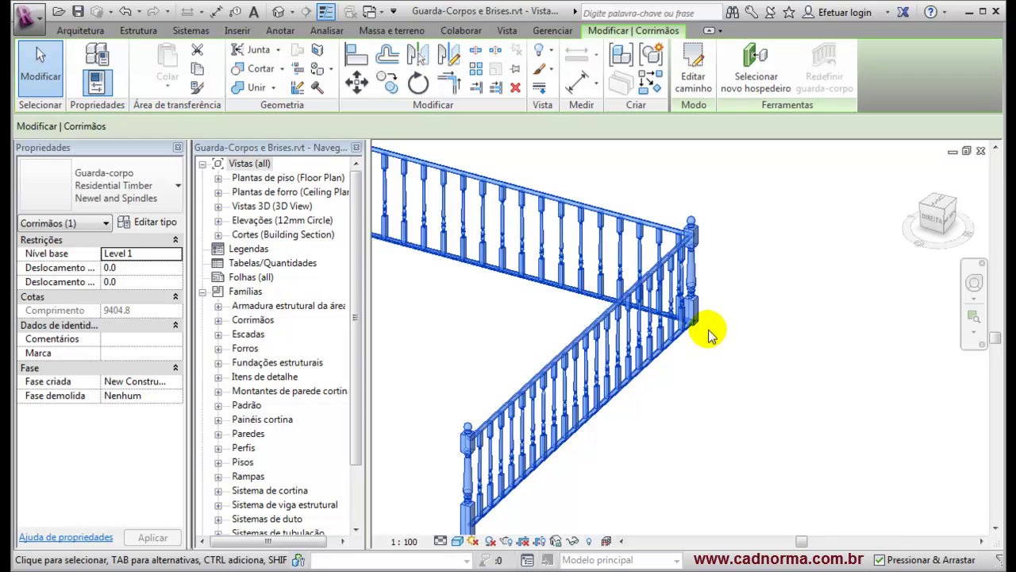
{"action": "middle_click_drag", "start_coordinate": [698, 404], "coordinate": [693, 404], "text": "shift"}
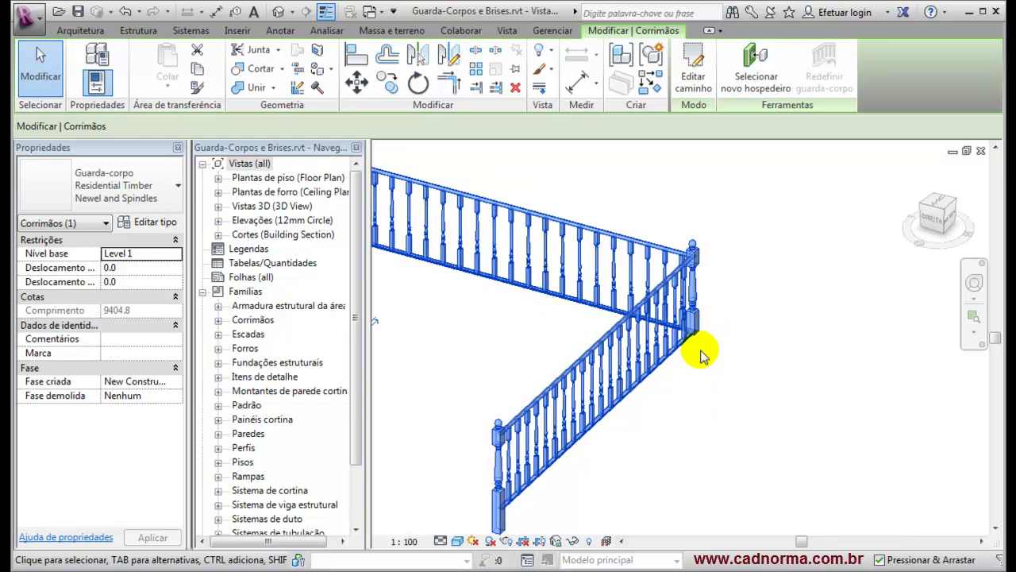
{"action": "left_click", "coordinate": [157, 221]}
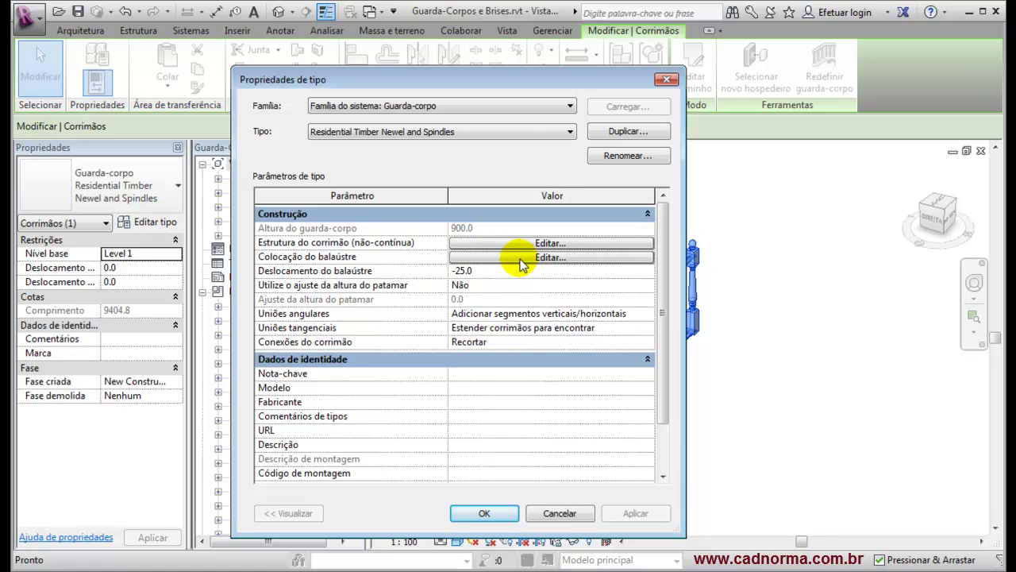
{"action": "left_click", "coordinate": [522, 258]}
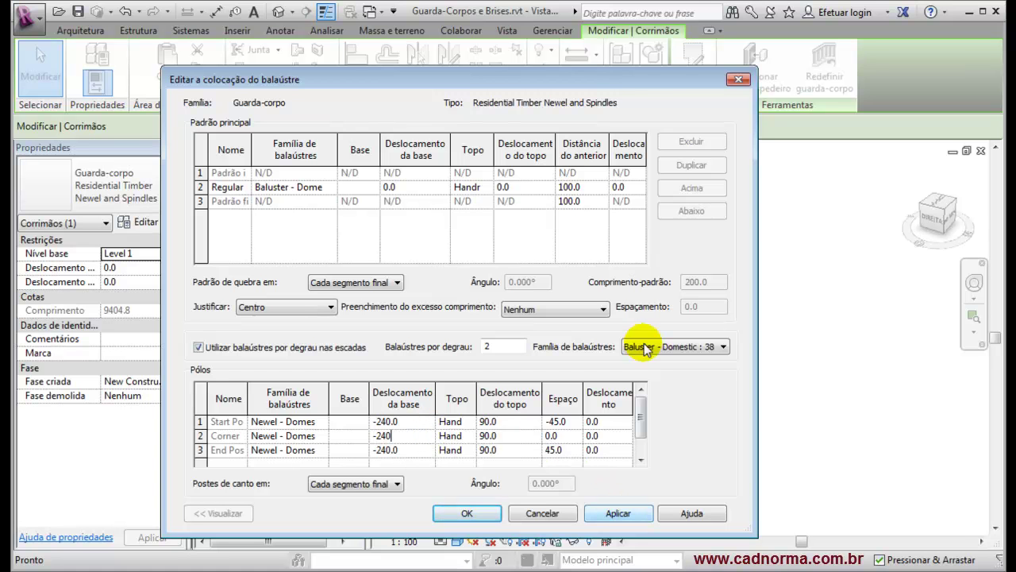
{"action": "left_click_drag", "start_coordinate": [600, 80], "coordinate": [447, 59]}
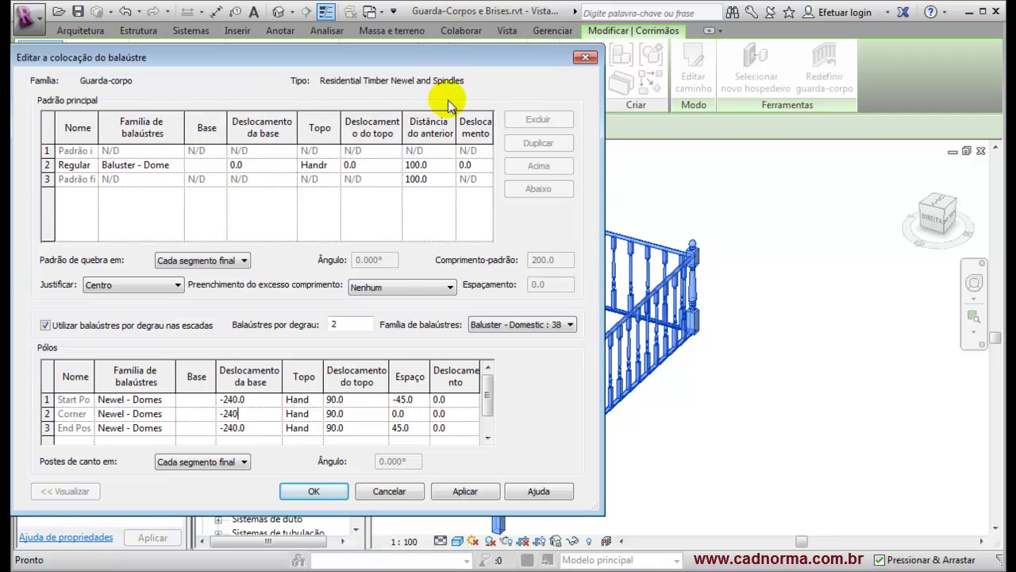
{"action": "left_click", "coordinate": [472, 493]}
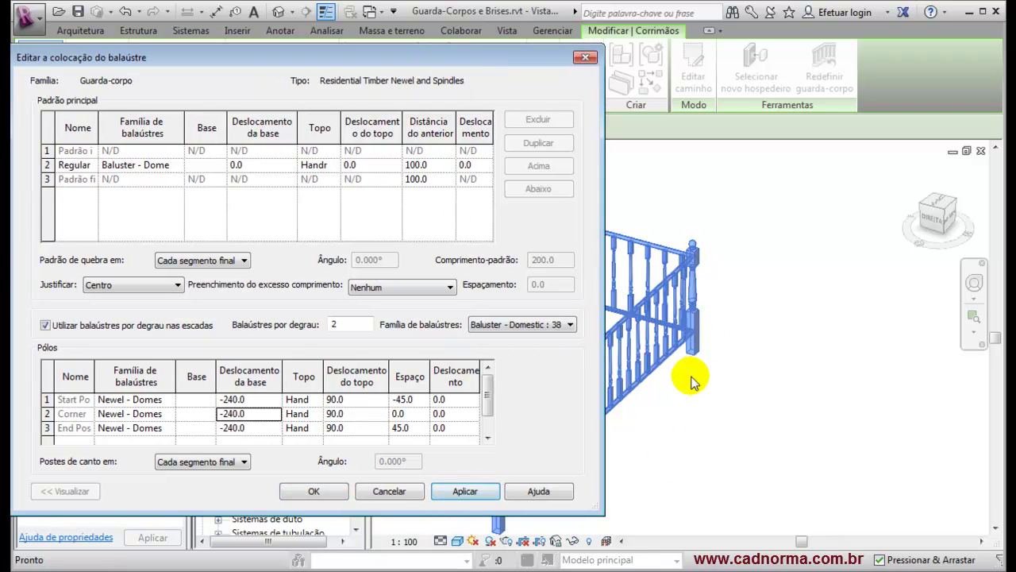
{"action": "left_click", "coordinate": [321, 491]}
{"action": "left_click", "coordinate": [459, 497]}
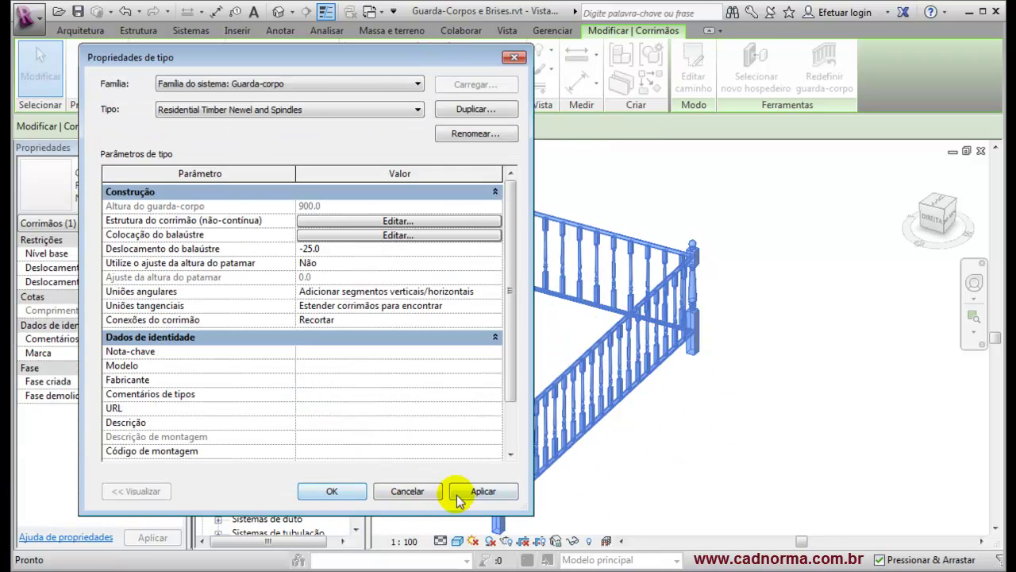
{"action": "left_click", "coordinate": [332, 491]}
- Delete the L-shaped copy of the timber railing and return to the 1100mm GuardRail sample
{"action": "left_click", "coordinate": [697, 423]}
{"action": "scroll", "coordinate": [778, 442], "scroll_direction": "down", "scroll_amount": 3}
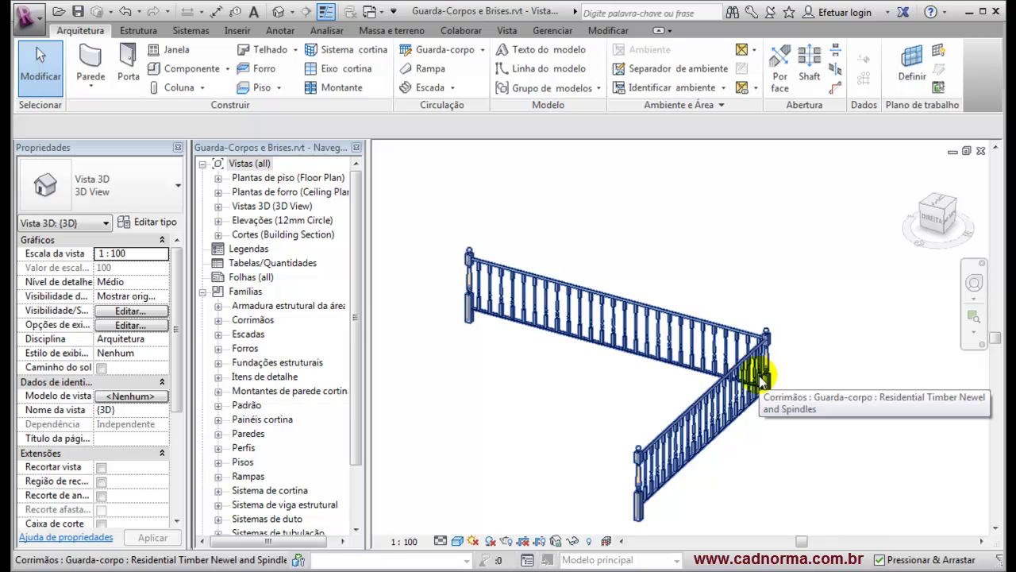
{"action": "left_click", "coordinate": [718, 426]}
{"action": "key", "text": "Delete"}
{"action": "middle_click_drag", "start_coordinate": [799, 322], "coordinate": [822, 429]}
{"action": "scroll", "coordinate": [818, 427], "scroll_direction": "up", "scroll_amount": 5}
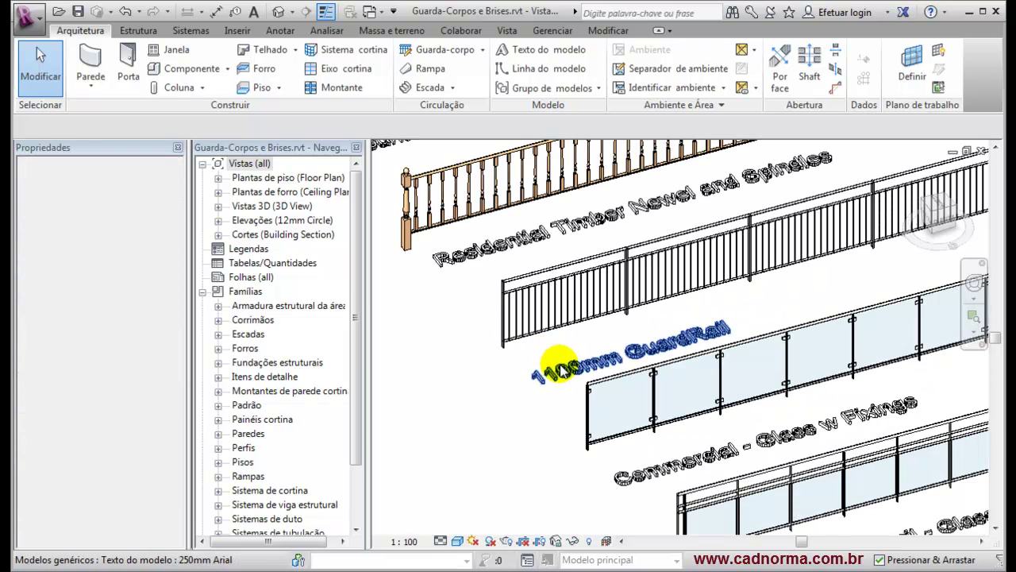
{"action": "middle_click_drag", "start_coordinate": [529, 423], "coordinate": [585, 390], "text": "shift"}
{"action": "scroll", "coordinate": [585, 388], "scroll_direction": "up", "scroll_amount": 3}
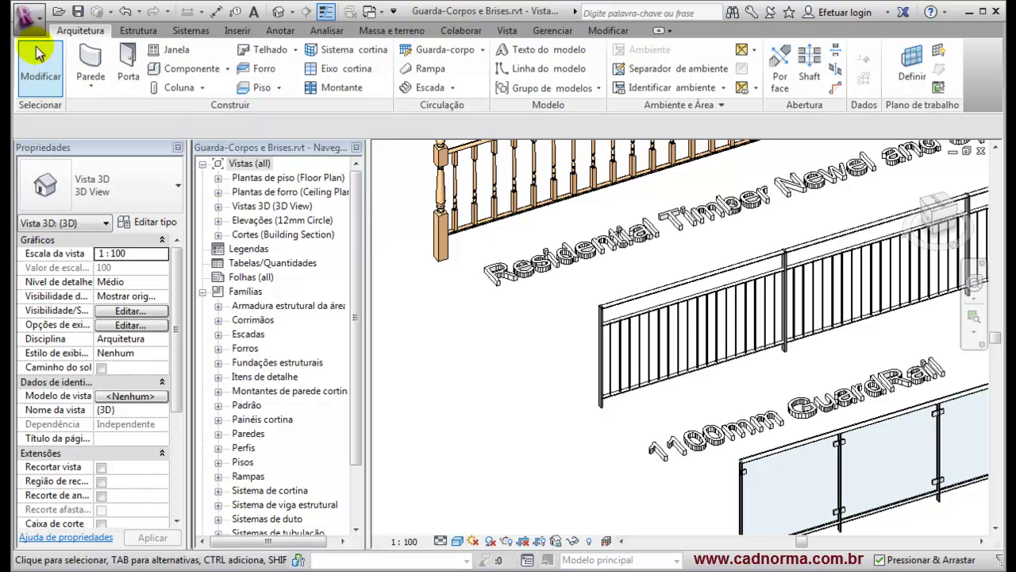
- Start a new family and preview the Balaústre métrico, Balaústre métrico-Painel and Balaústre métrico-Poste templates
{"action": "left_click", "coordinate": [29, 25]}
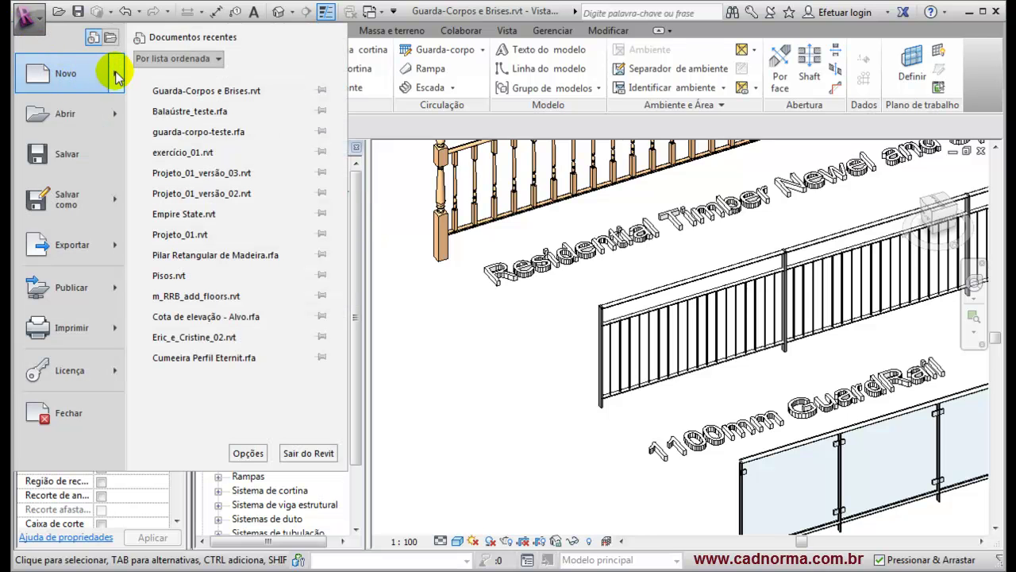
{"action": "mouse_move", "coordinate": [118, 75]}
{"action": "left_click", "coordinate": [167, 127]}
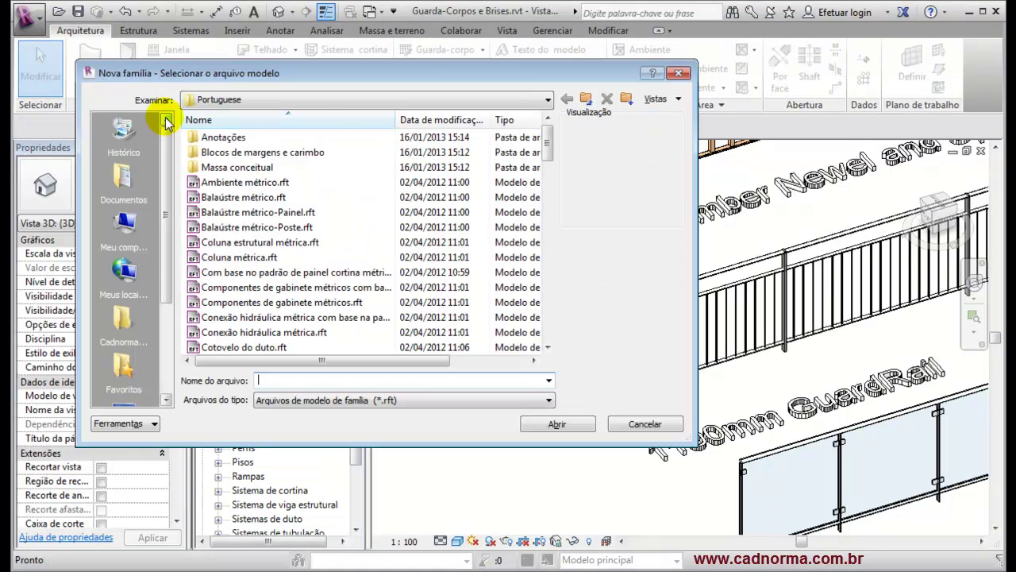
{"action": "left_click", "coordinate": [231, 197]}
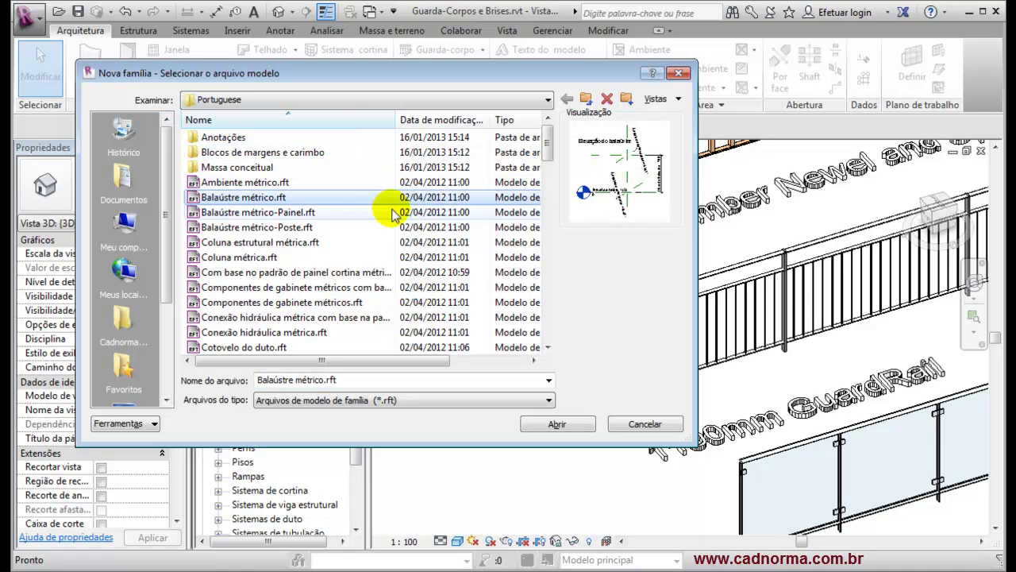
{"action": "left_click", "coordinate": [212, 213]}
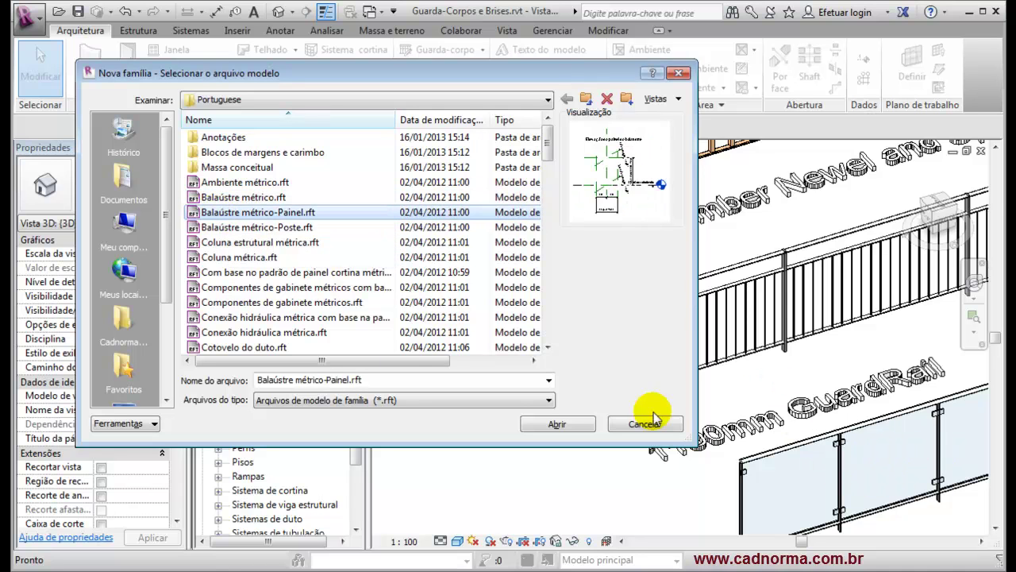
{"action": "left_click", "coordinate": [211, 228]}
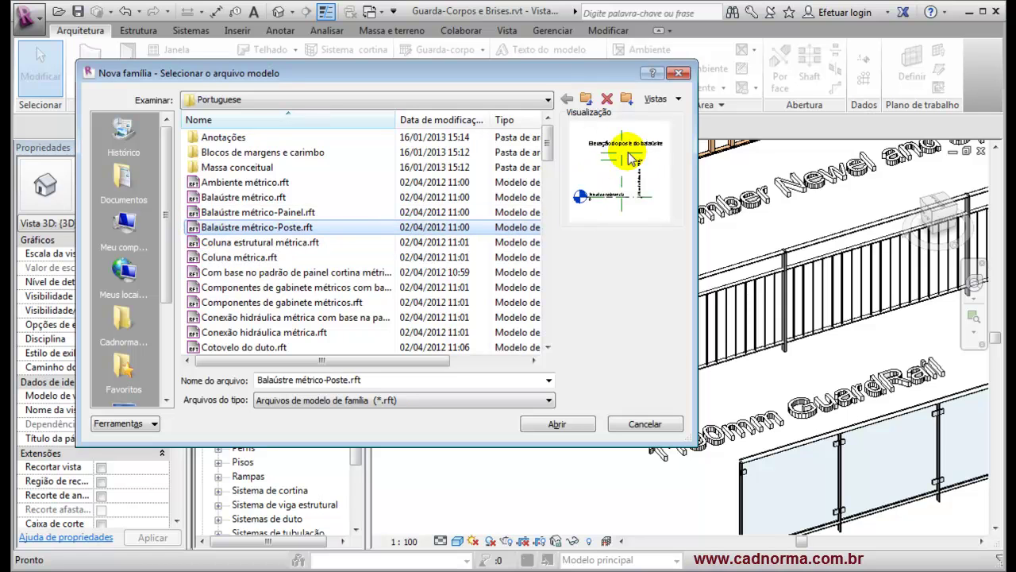
{"action": "left_click", "coordinate": [248, 214]}
{"action": "left_click", "coordinate": [248, 228]}
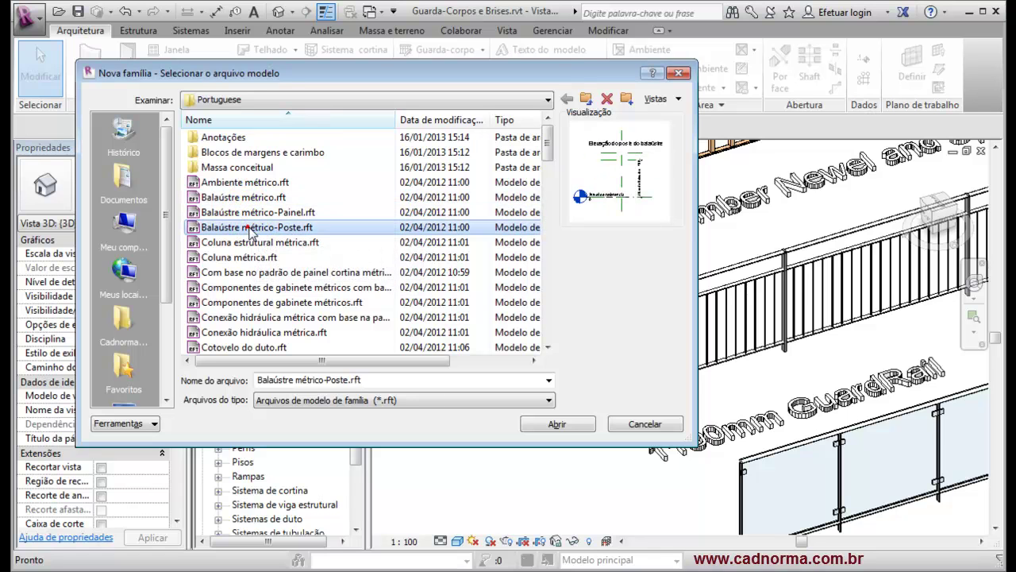
- Compare the baluster, panel and post template previews once more and cancel the new family
{"action": "left_click", "coordinate": [246, 199]}
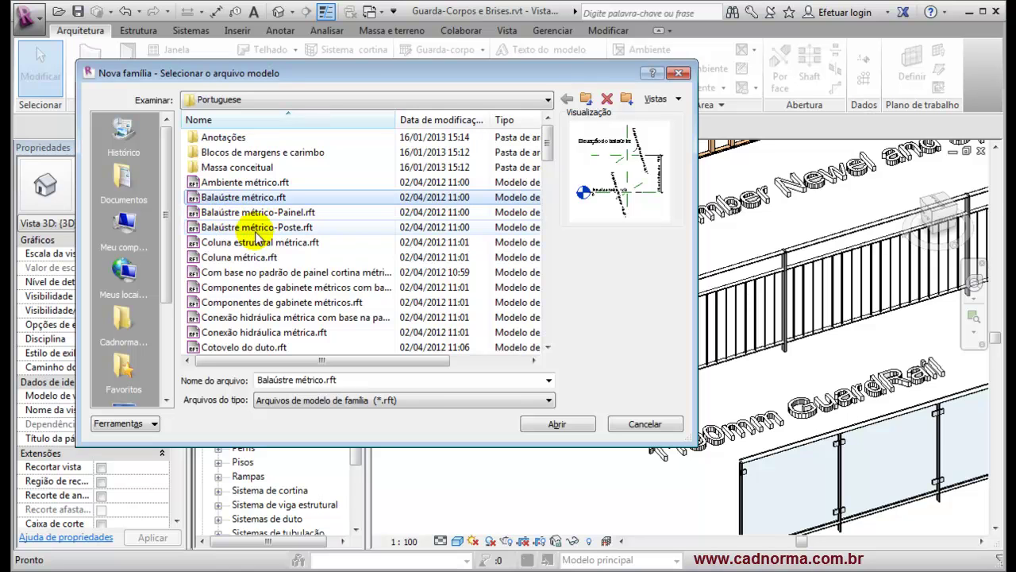
{"action": "left_click", "coordinate": [204, 213]}
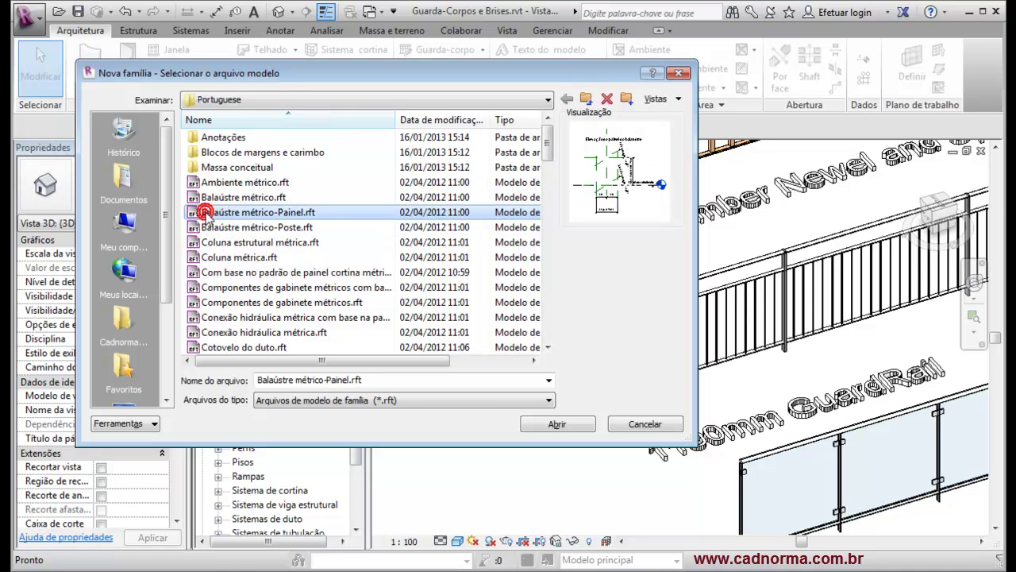
{"action": "left_click", "coordinate": [204, 228]}
{"action": "left_click", "coordinate": [200, 213]}
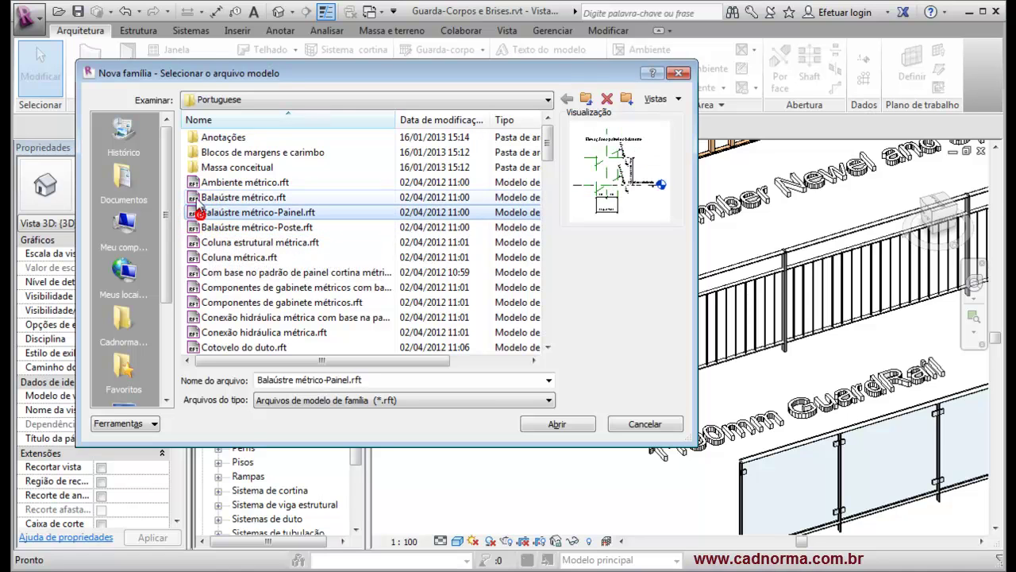
{"action": "left_click", "coordinate": [198, 198]}
{"action": "left_click", "coordinate": [199, 213]}
{"action": "left_click", "coordinate": [198, 228]}
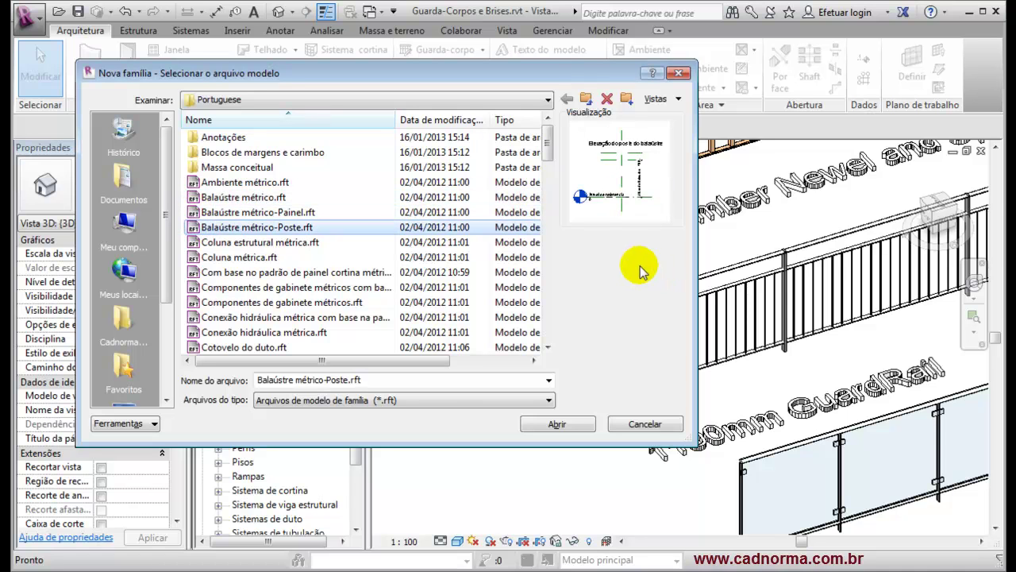
{"action": "left_click", "coordinate": [633, 427]}
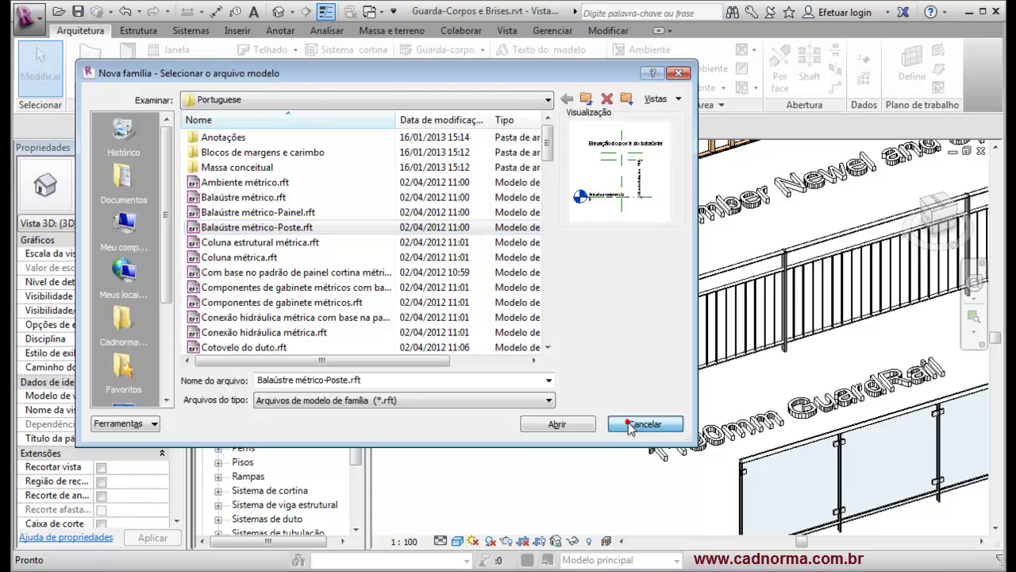
- Inspect the baluster placement and the non-continuous rail structure of the Mounted Pipe Handrail 900mmV type
{"action": "scroll", "coordinate": [524, 355], "scroll_direction": "down", "scroll_amount": 3}
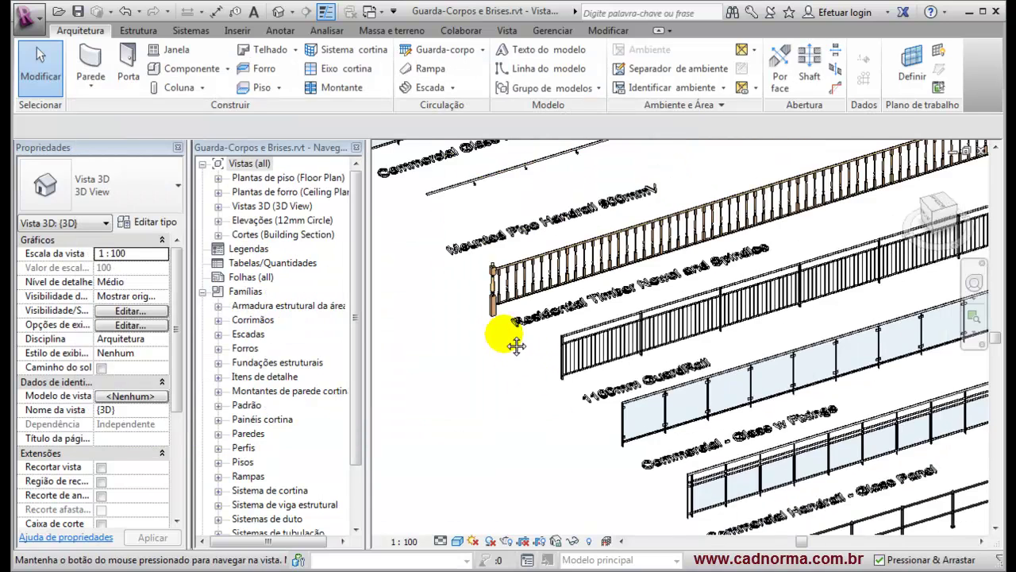
{"action": "middle_click_drag", "start_coordinate": [494, 333], "coordinate": [585, 431]}
{"action": "scroll", "coordinate": [565, 305], "scroll_direction": "up", "scroll_amount": 5}
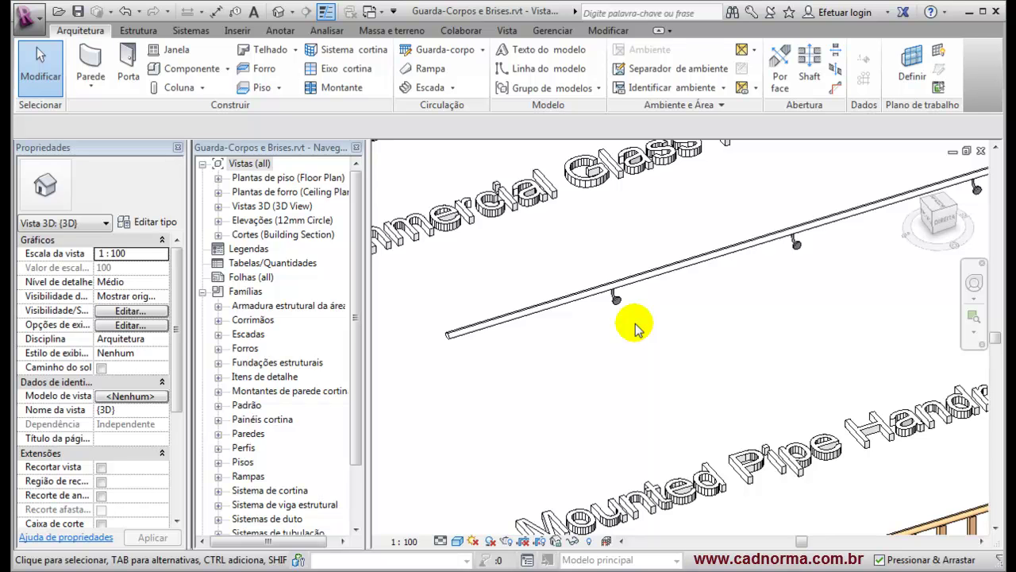
{"action": "left_click", "coordinate": [594, 291]}
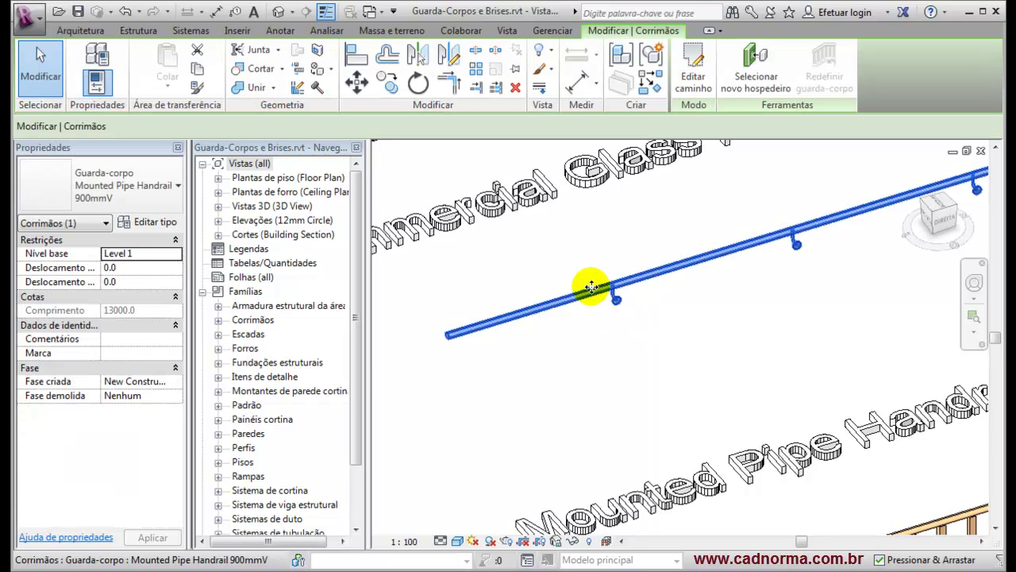
{"action": "left_click", "coordinate": [156, 224]}
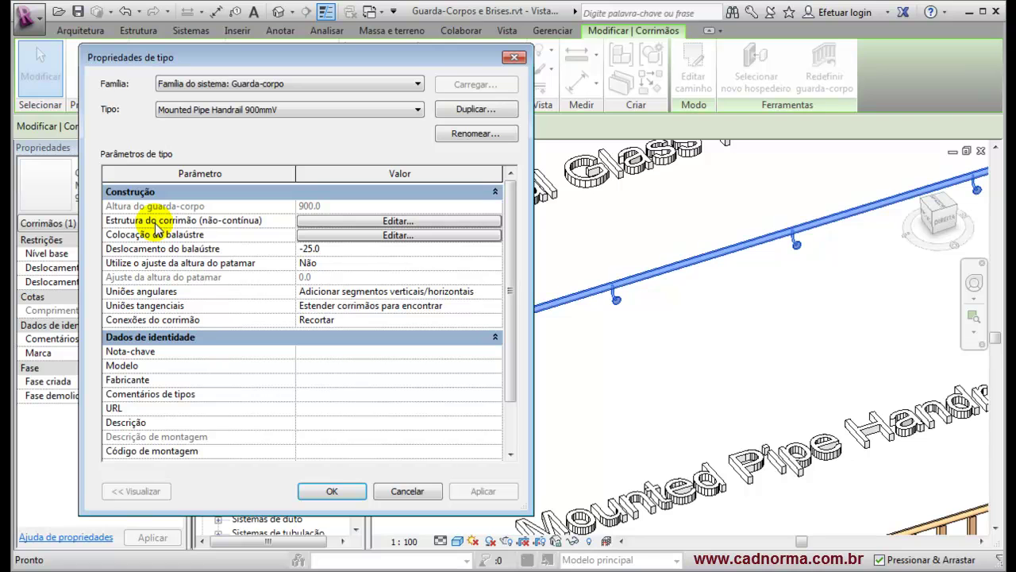
{"action": "left_click", "coordinate": [358, 235]}
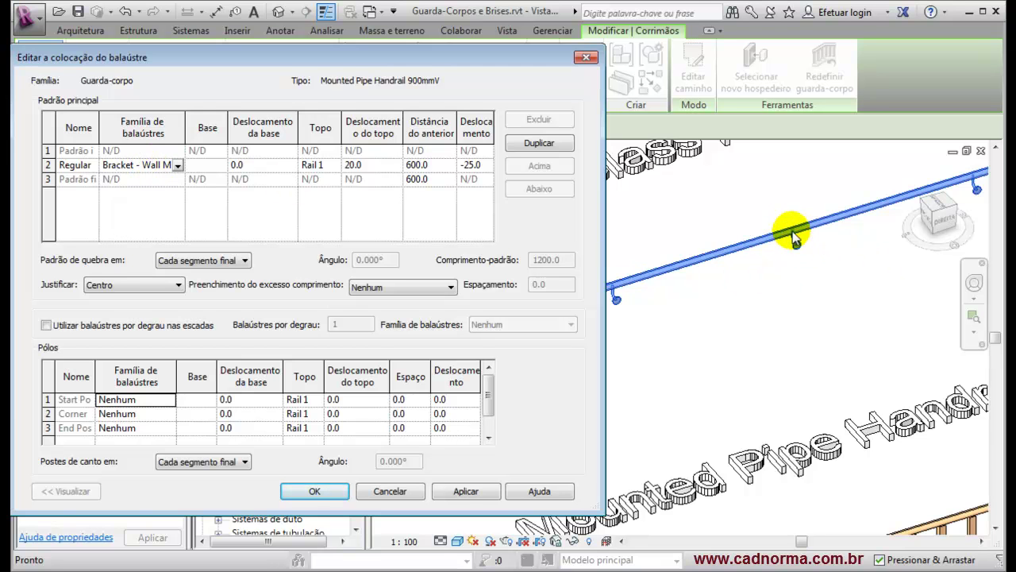
{"action": "left_click", "coordinate": [391, 491]}
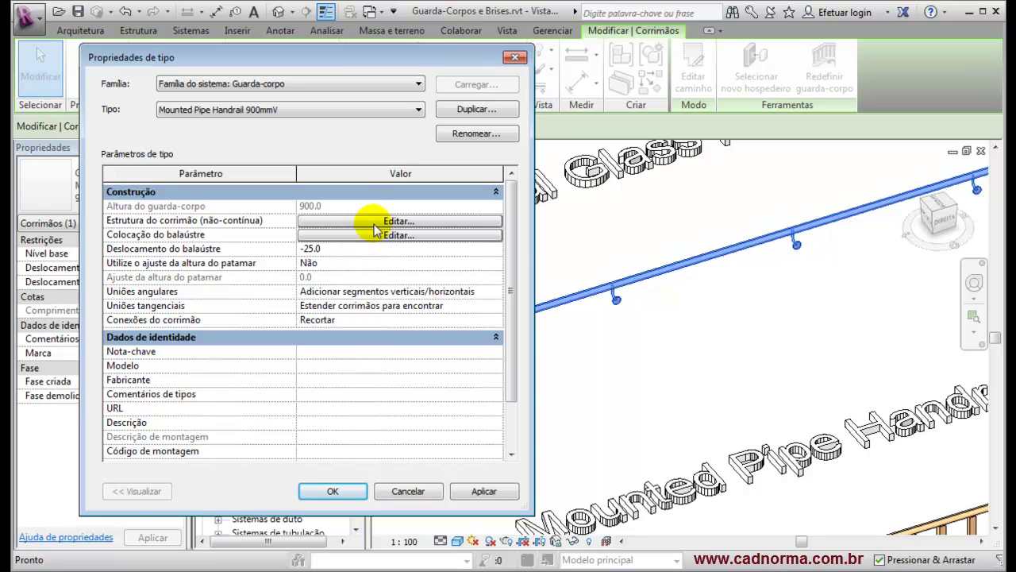
{"action": "left_click", "coordinate": [375, 222]}
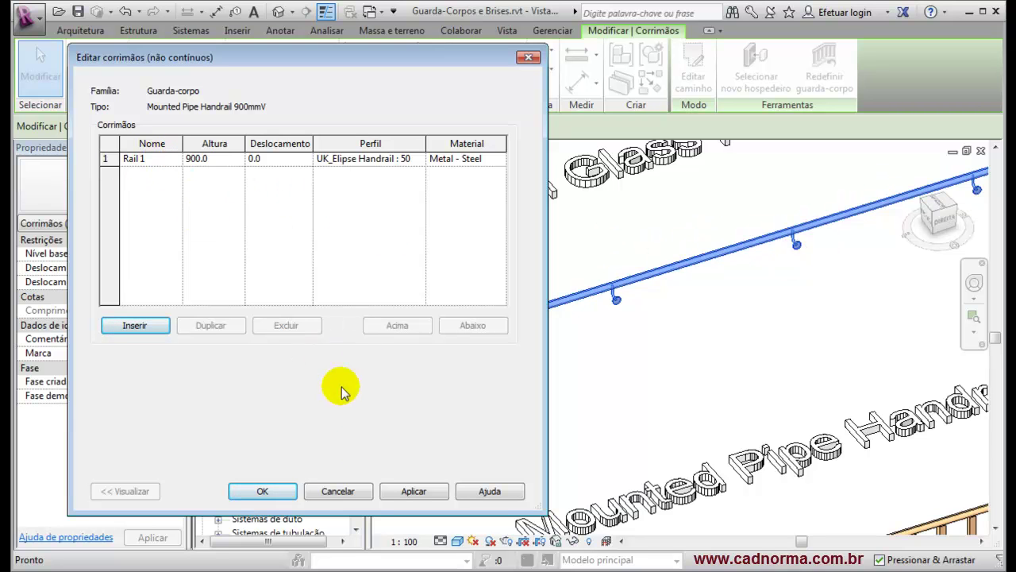
{"action": "left_click", "coordinate": [338, 490]}
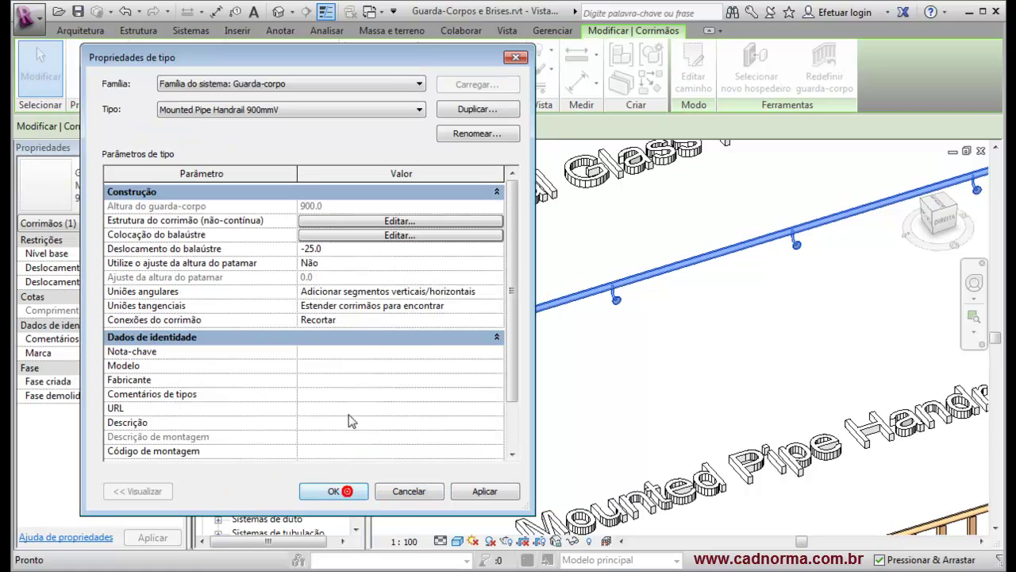
- Widen the baluster family column in the pipe handrail's baluster placement to read the full name, and cancel out of the type properties
{"action": "left_click", "coordinate": [336, 237]}
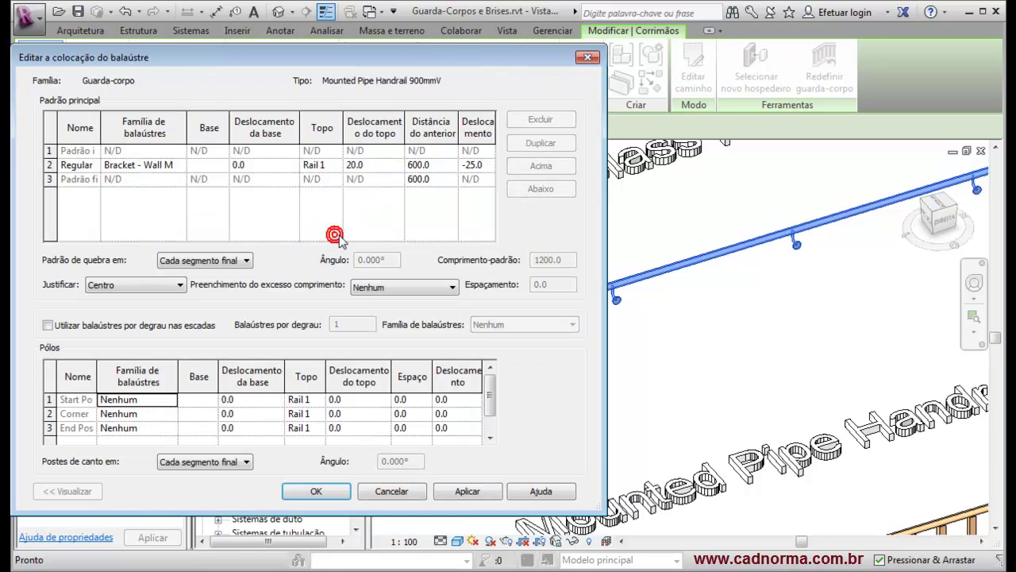
{"action": "double_click", "coordinate": [185, 134]}
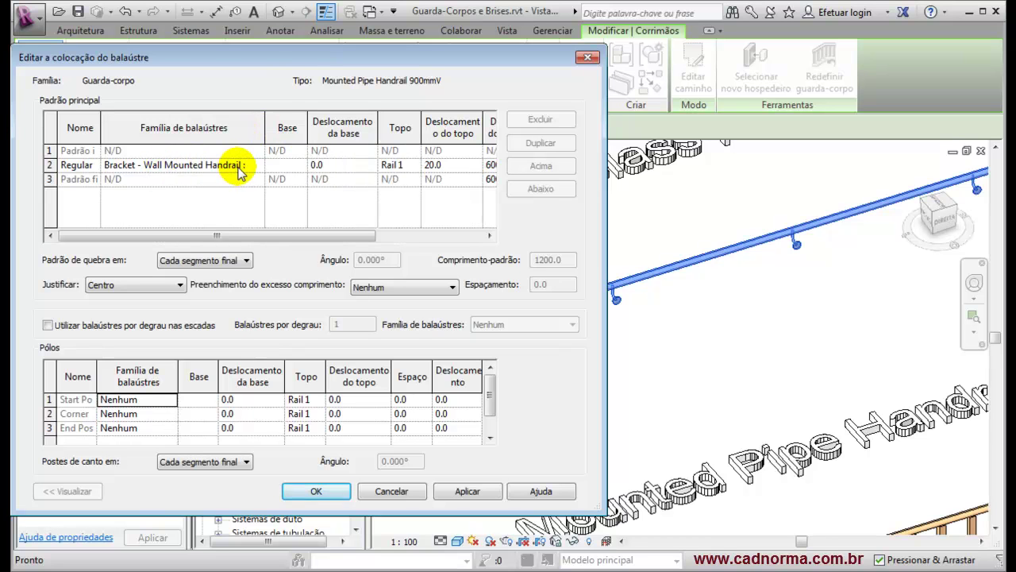
{"action": "left_click_drag", "start_coordinate": [194, 57], "coordinate": [258, 57]}
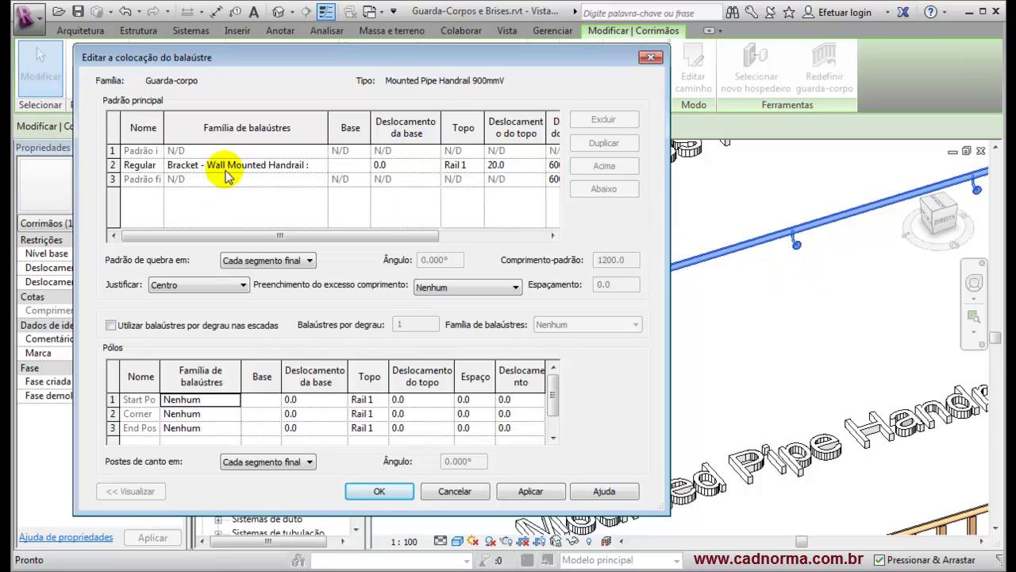
{"action": "left_click_drag", "start_coordinate": [328, 123], "coordinate": [430, 125]}
{"action": "left_click", "coordinate": [455, 492]}
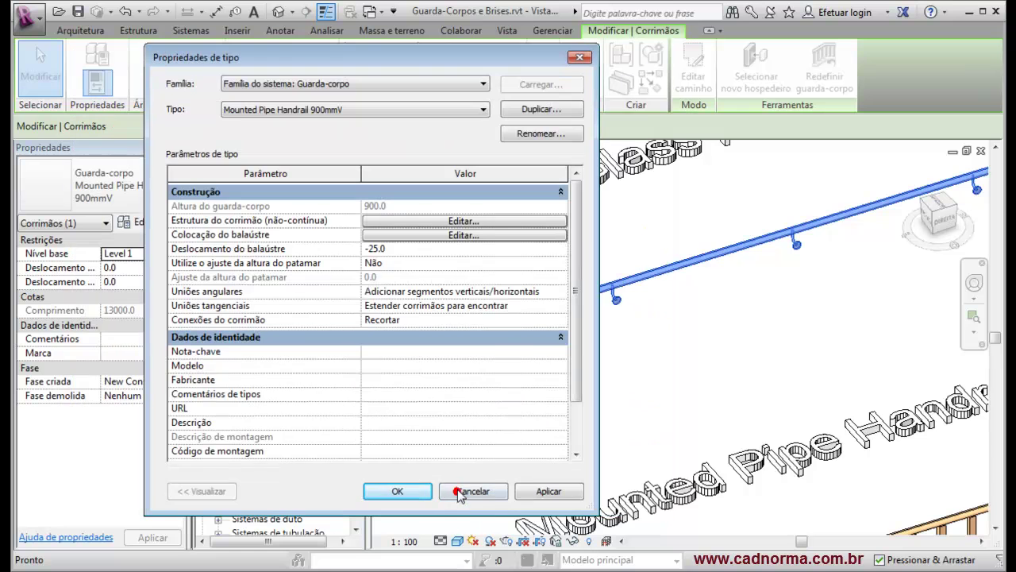
{"action": "left_click", "coordinate": [472, 492]}
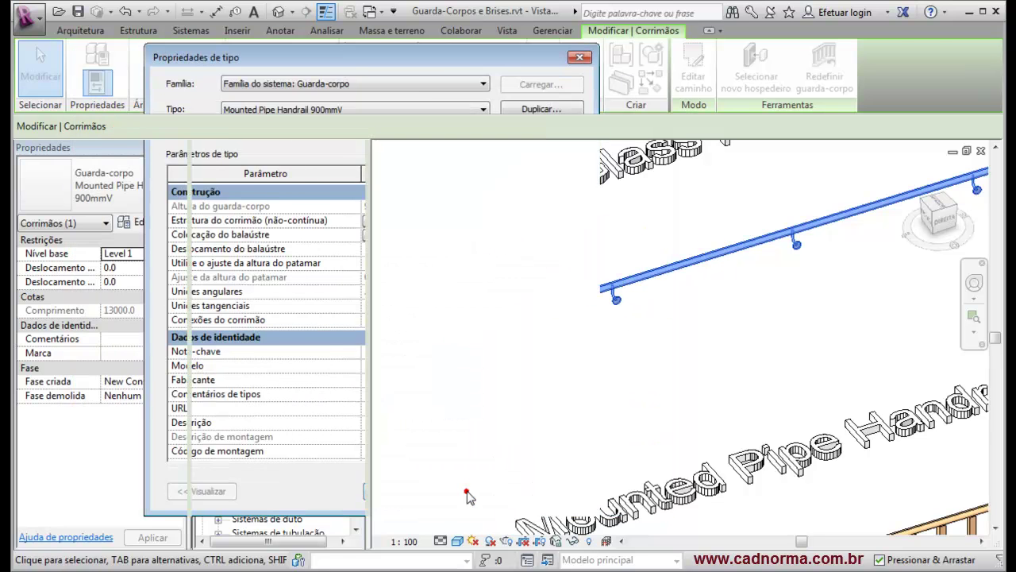
{"action": "left_click", "coordinate": [637, 350]}
- Open the path sketch of the 3m Brise Soleil - Walkway railing, examine its line and finish the sketch
{"action": "scroll", "coordinate": [706, 347], "scroll_direction": "down", "scroll_amount": 3}
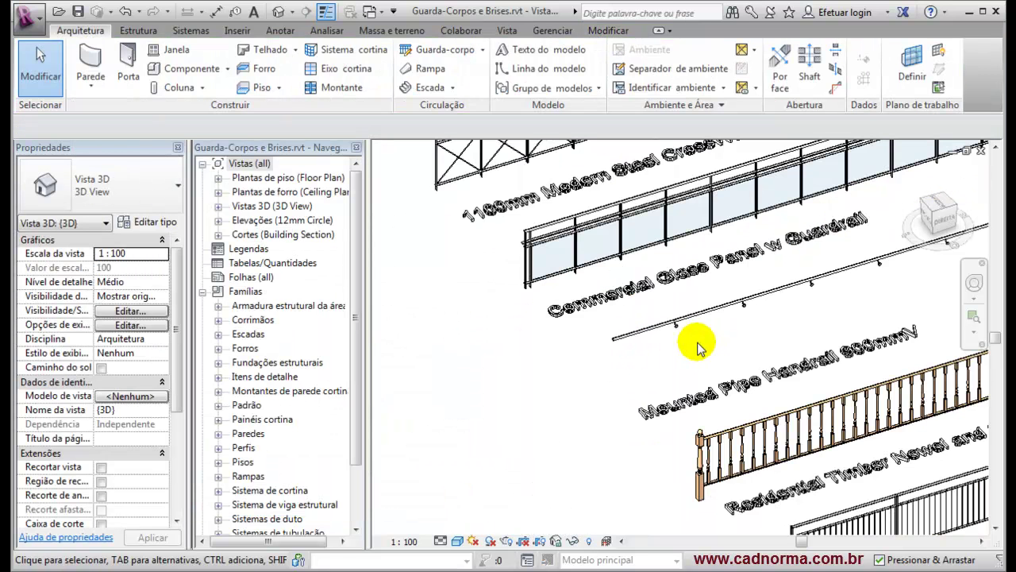
{"action": "middle_click_drag", "start_coordinate": [730, 390], "coordinate": [674, 318]}
{"action": "scroll", "coordinate": [512, 251], "scroll_direction": "up", "scroll_amount": 1}
{"action": "middle_click_drag", "start_coordinate": [755, 472], "coordinate": [608, 351]}
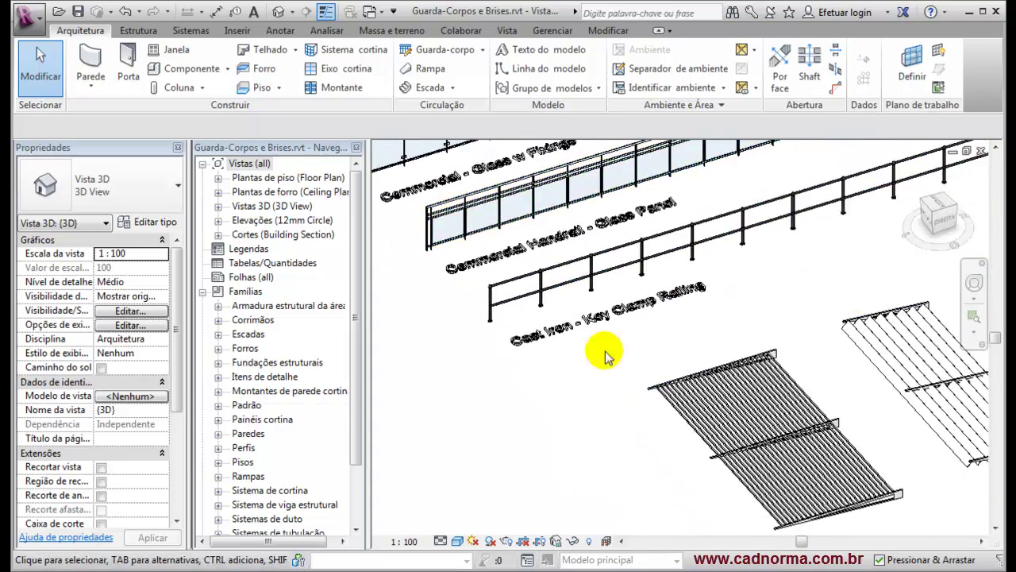
{"action": "scroll", "coordinate": [704, 432], "scroll_direction": "up", "scroll_amount": 3}
{"action": "scroll", "coordinate": [680, 420], "scroll_direction": "down", "scroll_amount": 1}
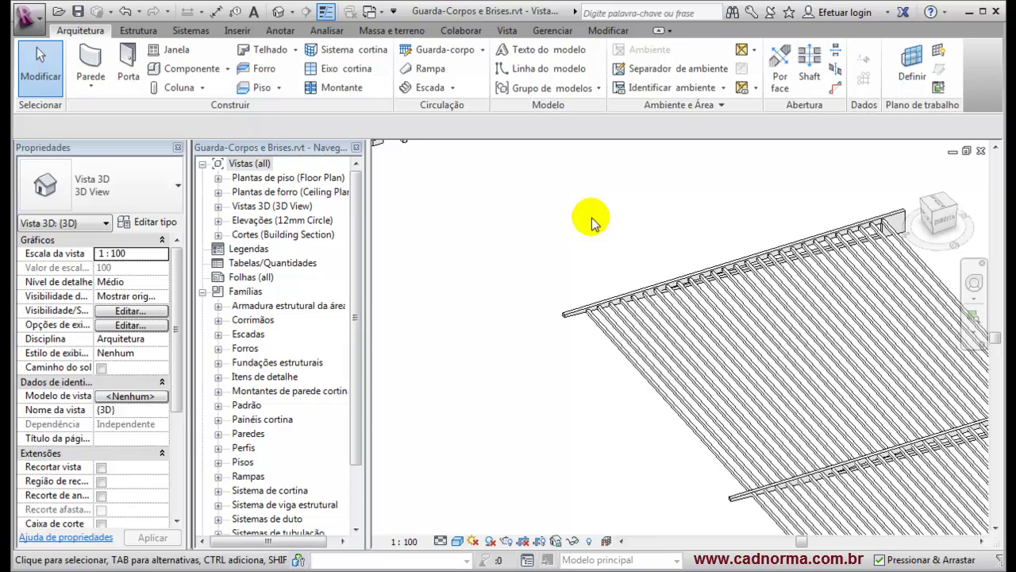
{"action": "middle_click_drag", "start_coordinate": [619, 224], "coordinate": [465, 198]}
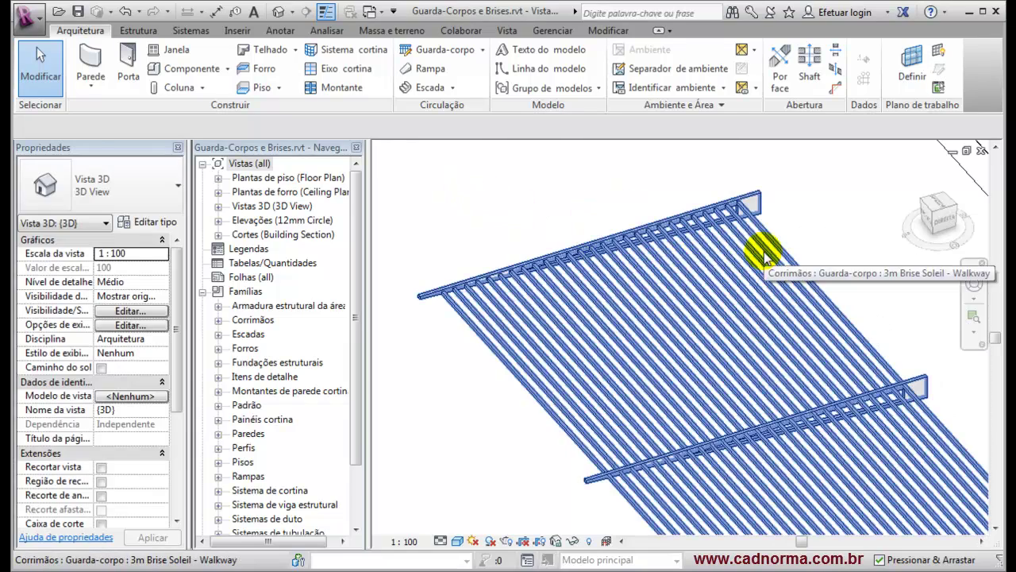
{"action": "left_click", "coordinate": [796, 270]}
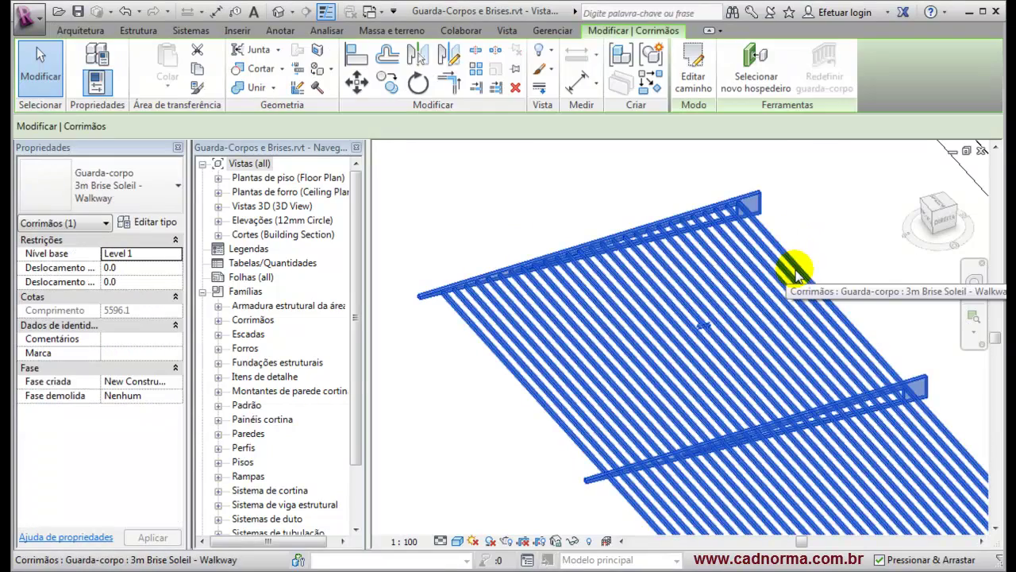
{"action": "left_click", "coordinate": [693, 70]}
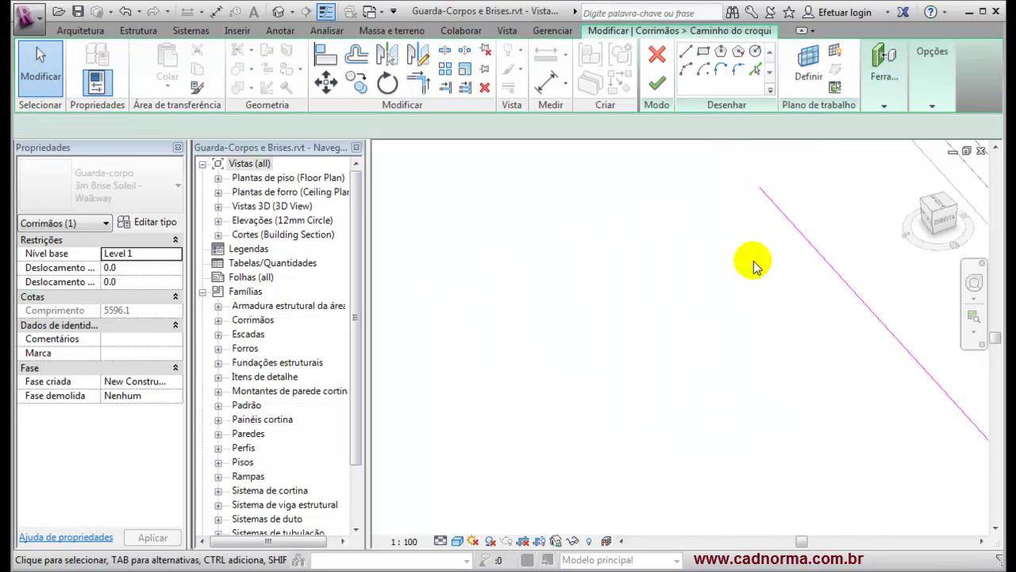
{"action": "middle_click_drag", "start_coordinate": [736, 278], "coordinate": [567, 295]}
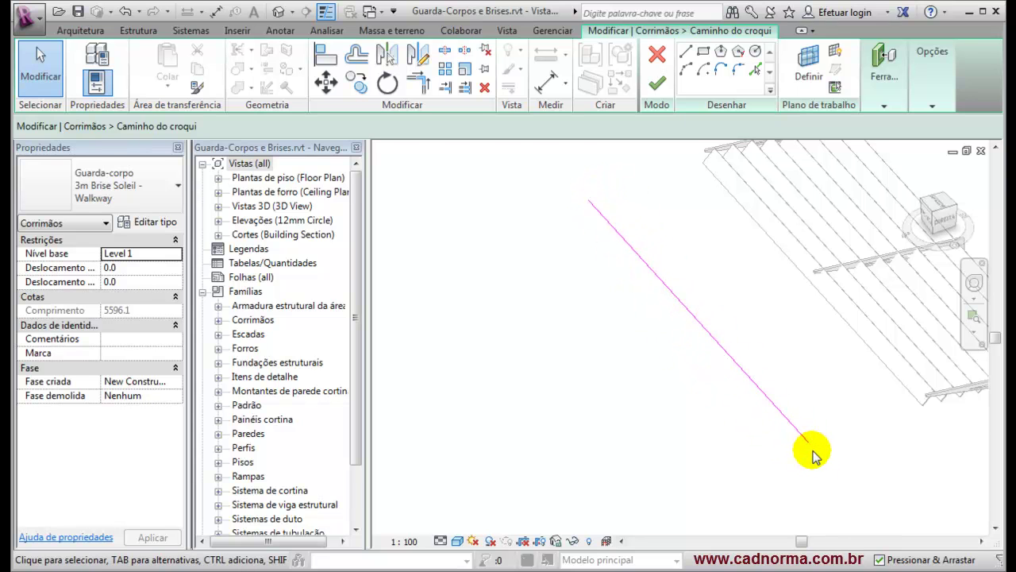
{"action": "left_click", "coordinate": [657, 81]}
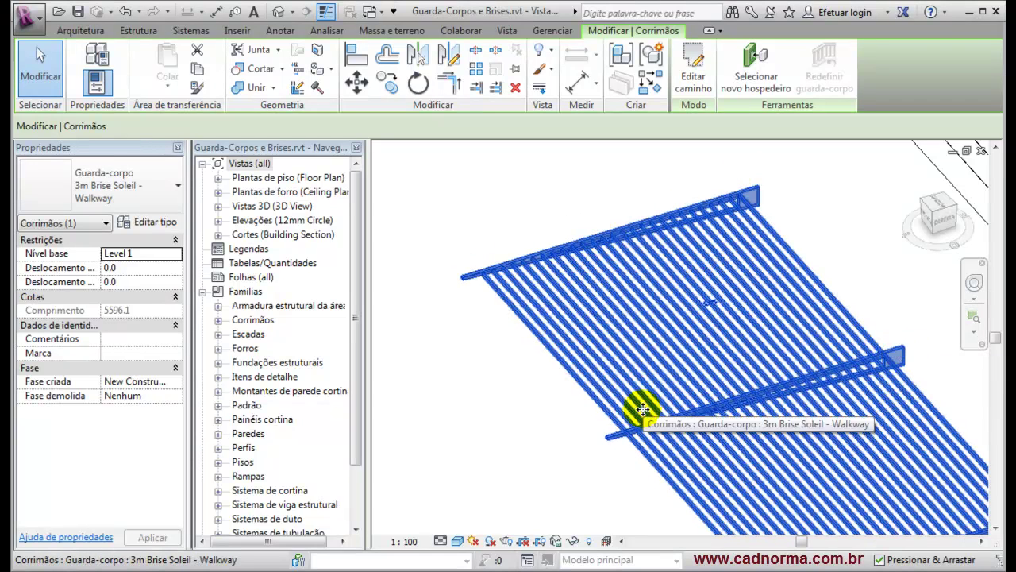
- Inspect the baluster placement of the 3m Brise Soleil - Walkway type, widening the baluster family column, and cancel out of the type properties
{"action": "middle_click_drag", "start_coordinate": [748, 336], "coordinate": [759, 359], "text": "shift"}
{"action": "middle_click_drag", "start_coordinate": [687, 342], "coordinate": [621, 320]}
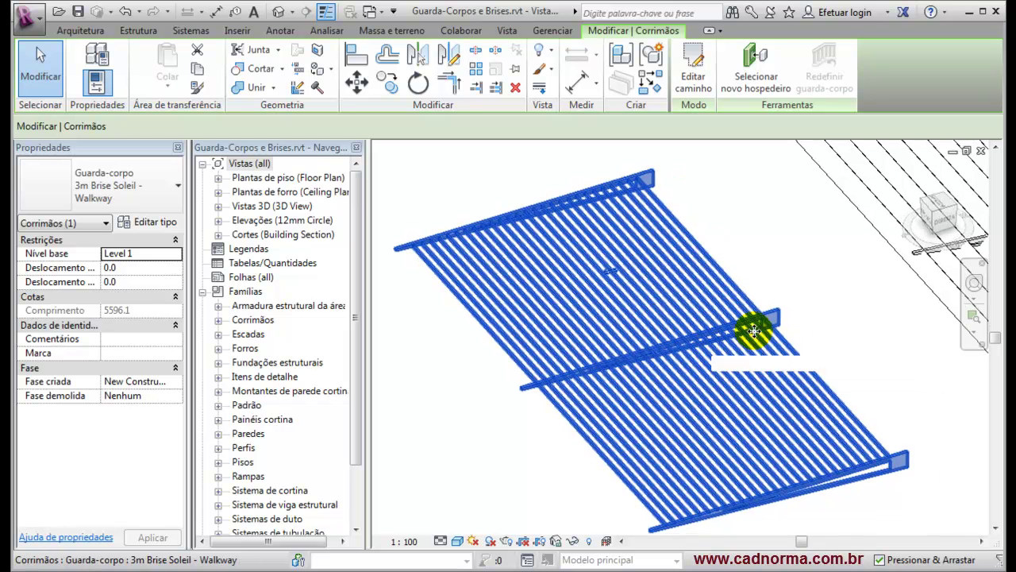
{"action": "left_click", "coordinate": [174, 226]}
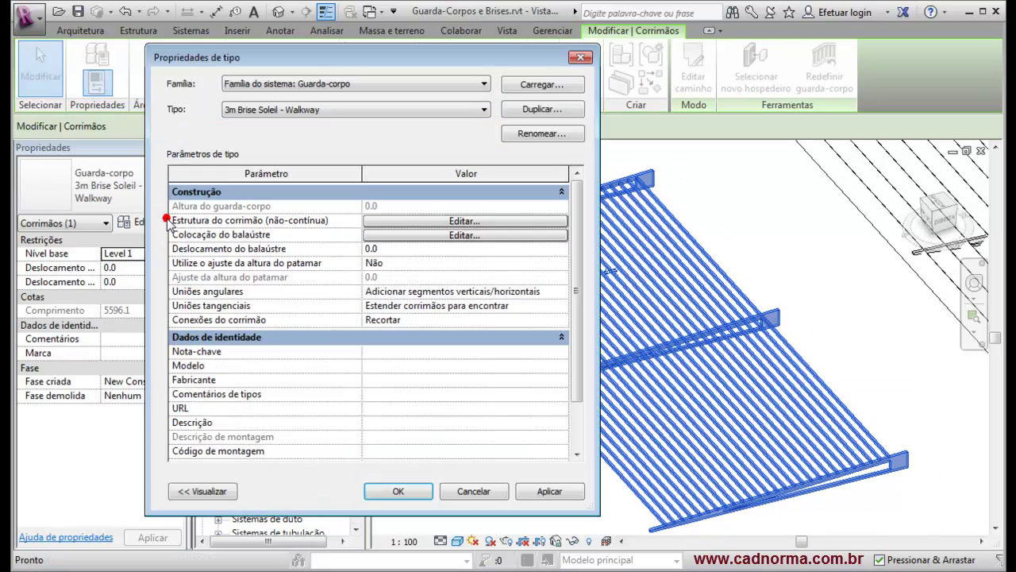
{"action": "left_click", "coordinate": [426, 237]}
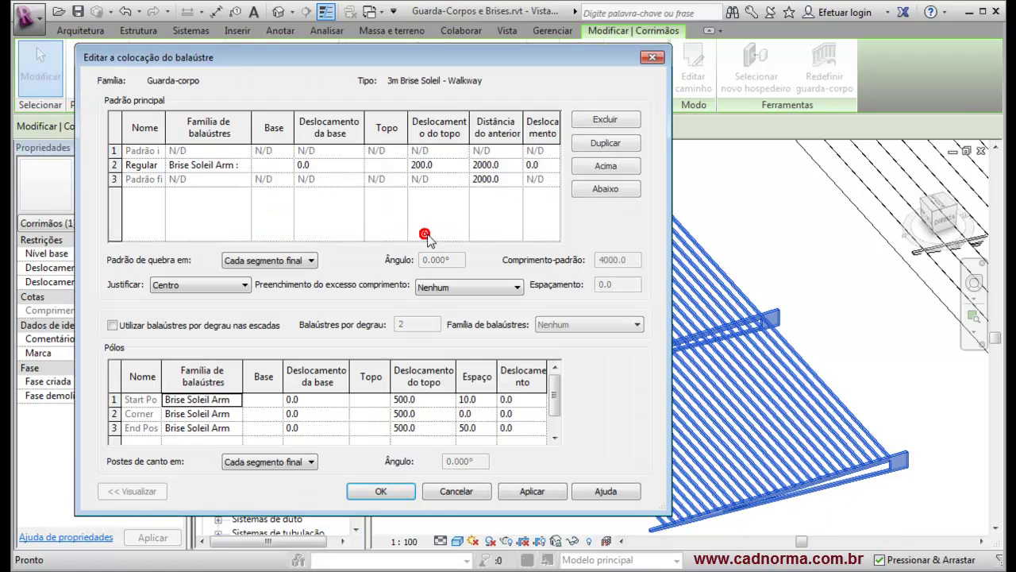
{"action": "double_click", "coordinate": [251, 127]}
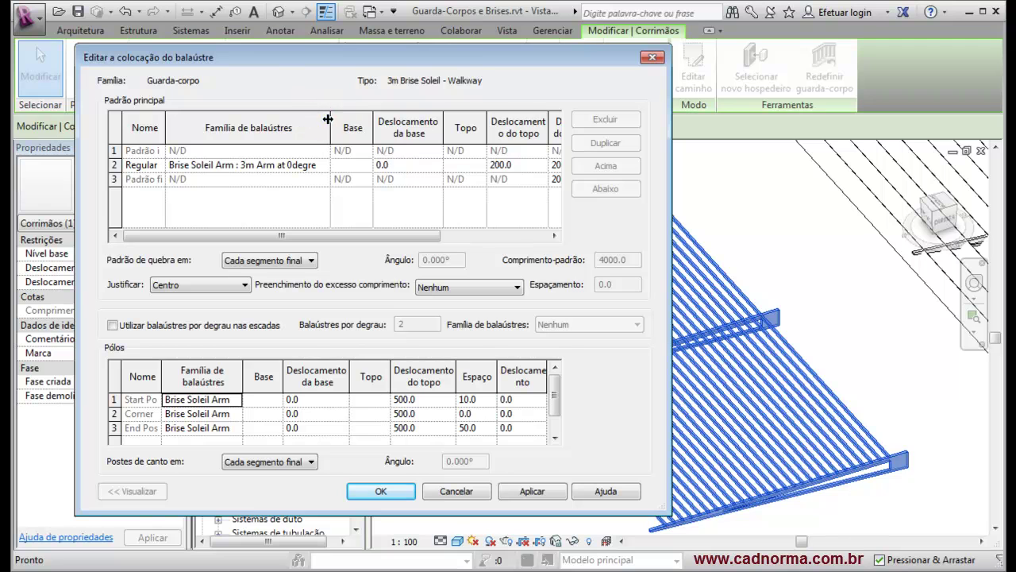
{"action": "double_click", "coordinate": [328, 121]}
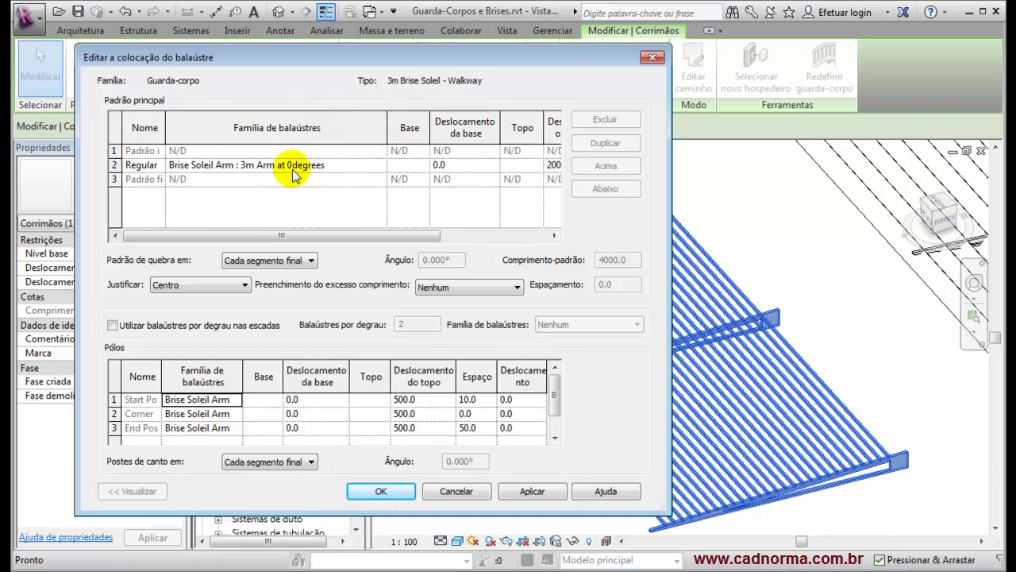
{"action": "left_click", "coordinate": [449, 491]}
{"action": "left_click", "coordinate": [474, 492]}
{"action": "left_click", "coordinate": [715, 291]}
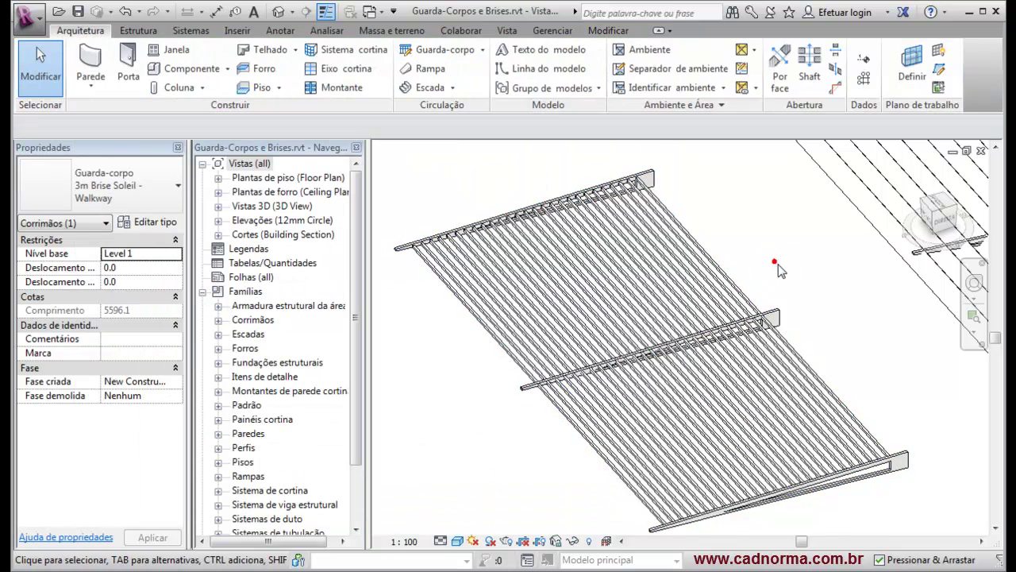
- Open the baluster placement of the Residential Timber Newel and Spindles railing type and widen the baluster family column to read the full name
{"action": "scroll", "coordinate": [760, 281], "scroll_direction": "down", "scroll_amount": 5}
{"action": "middle_click_drag", "start_coordinate": [806, 325], "coordinate": [760, 459]}
{"action": "scroll", "coordinate": [714, 341], "scroll_direction": "down", "scroll_amount": 4}
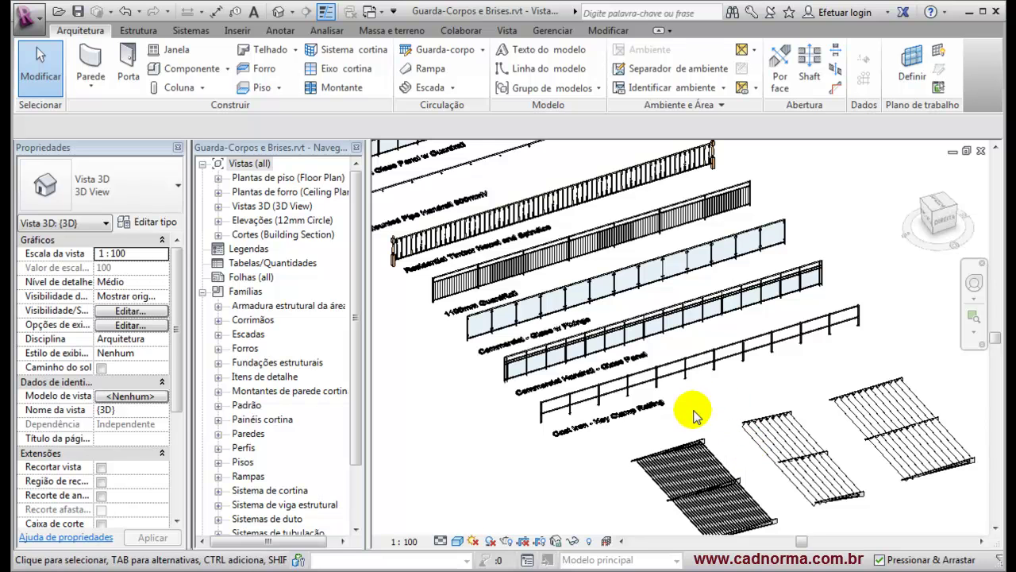
{"action": "scroll", "coordinate": [497, 373], "scroll_direction": "up", "scroll_amount": 5}
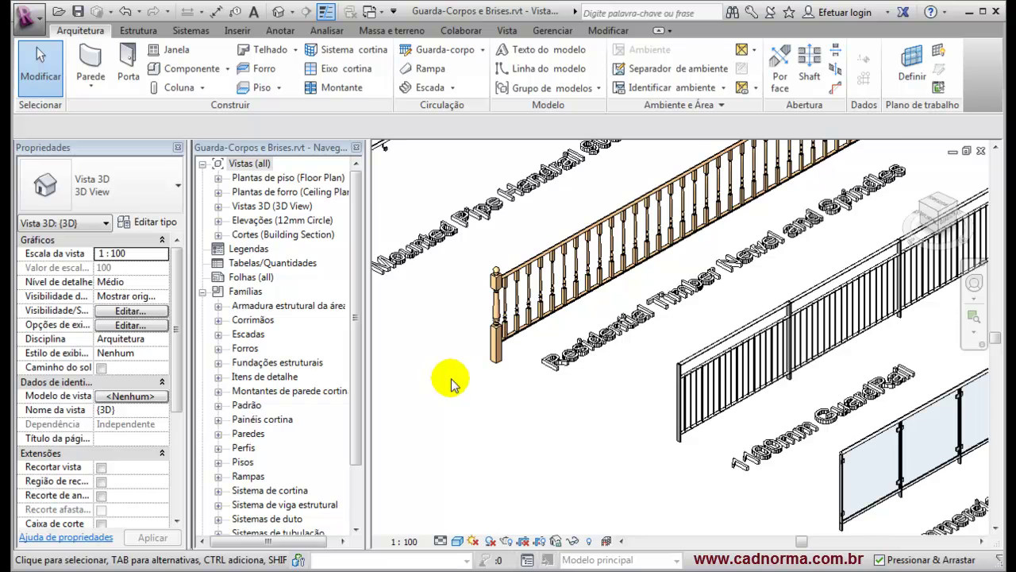
{"action": "middle_click_drag", "start_coordinate": [451, 384], "coordinate": [481, 422]}
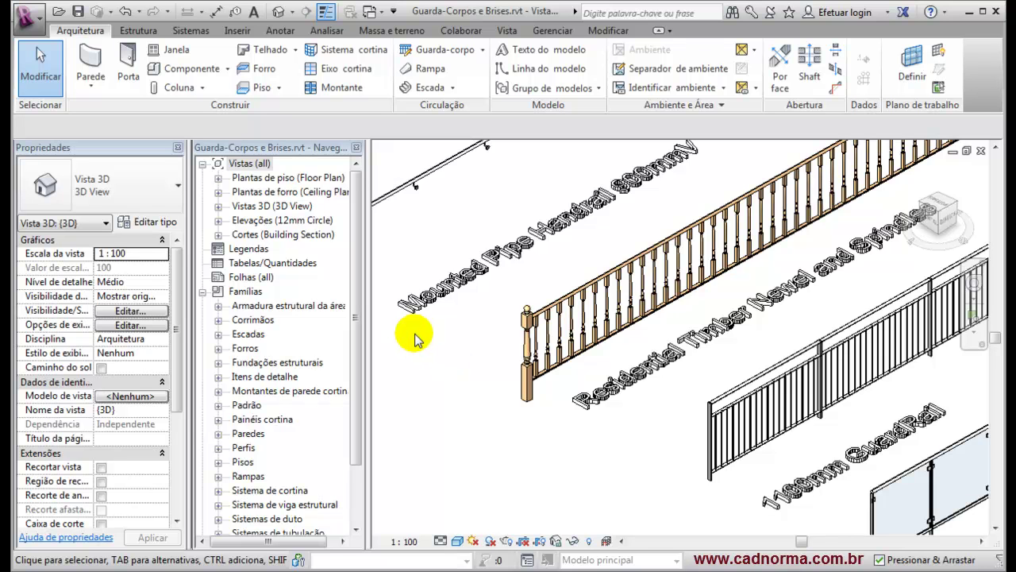
{"action": "left_click", "coordinate": [527, 334]}
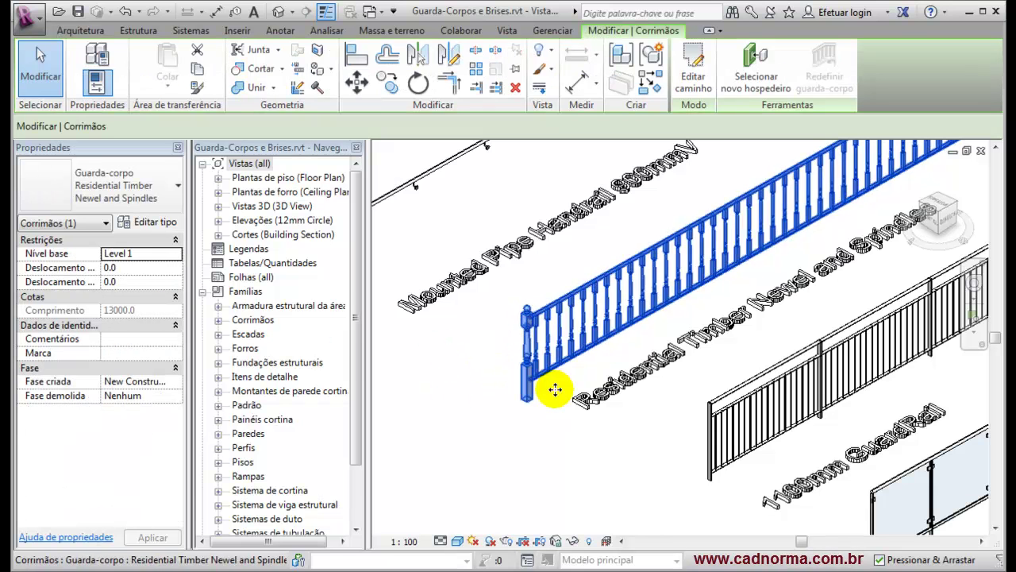
{"action": "left_click", "coordinate": [149, 222]}
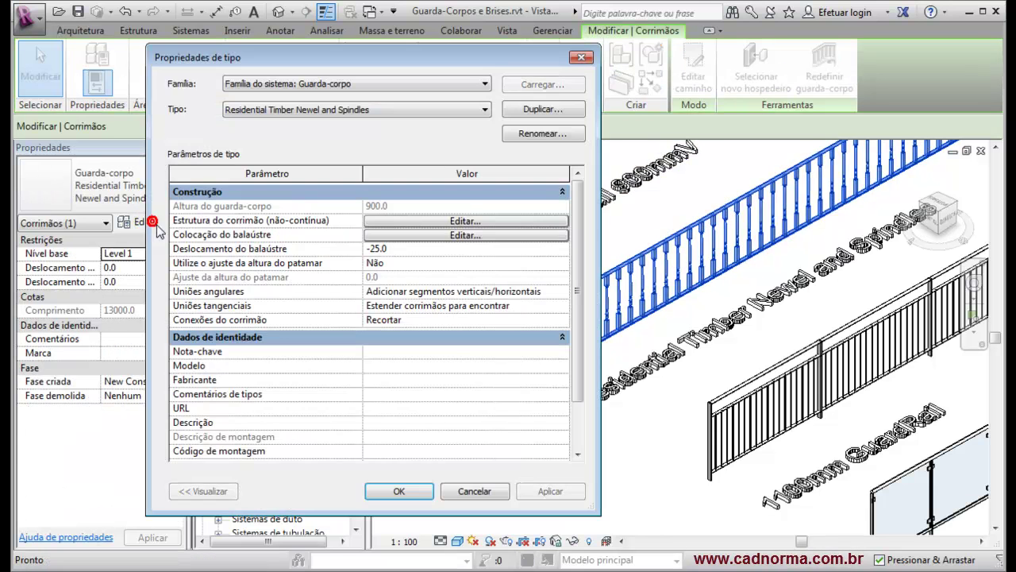
{"action": "left_click", "coordinate": [445, 235]}
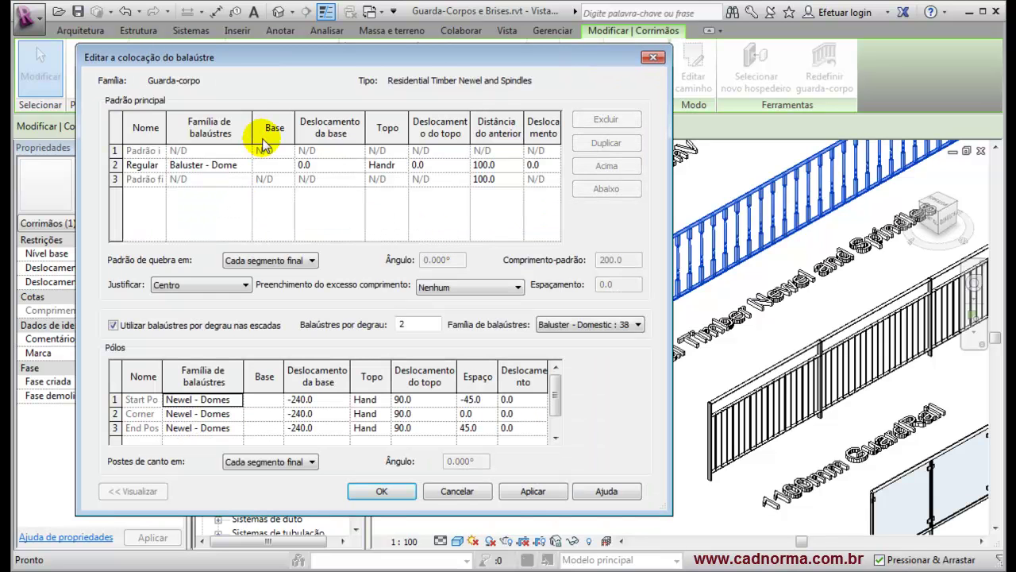
{"action": "left_click_drag", "start_coordinate": [255, 126], "coordinate": [392, 127]}
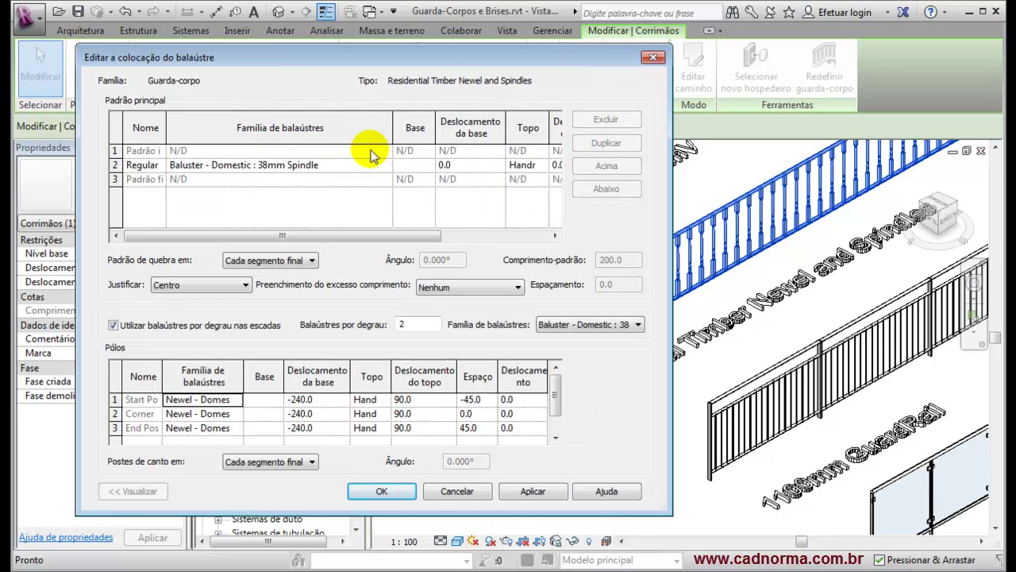
- Review the baluster families available for the Regular baluster in the main pattern, and cancel out of the type properties without changes
{"action": "left_click", "coordinate": [262, 165]}
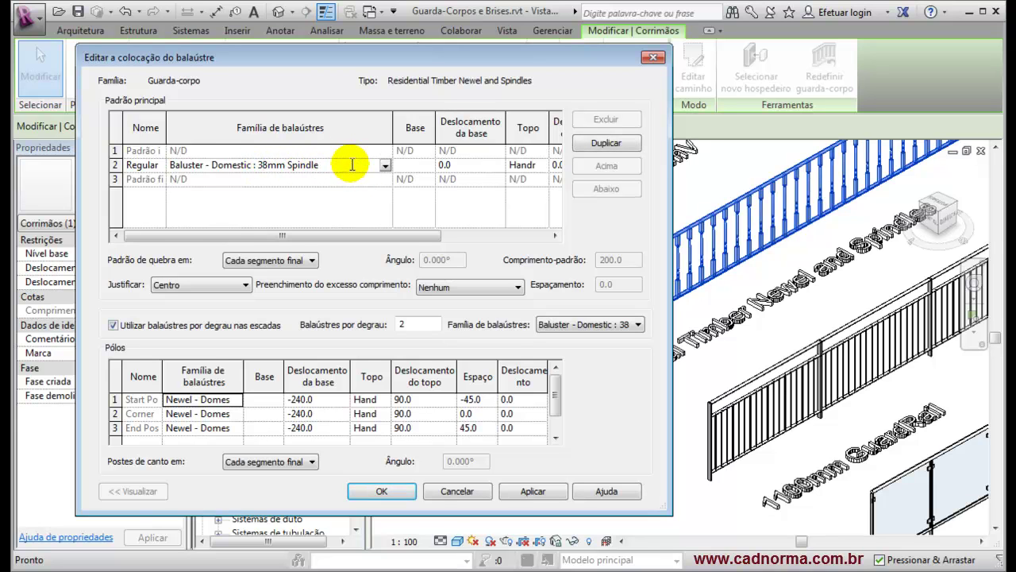
{"action": "left_click", "coordinate": [385, 164]}
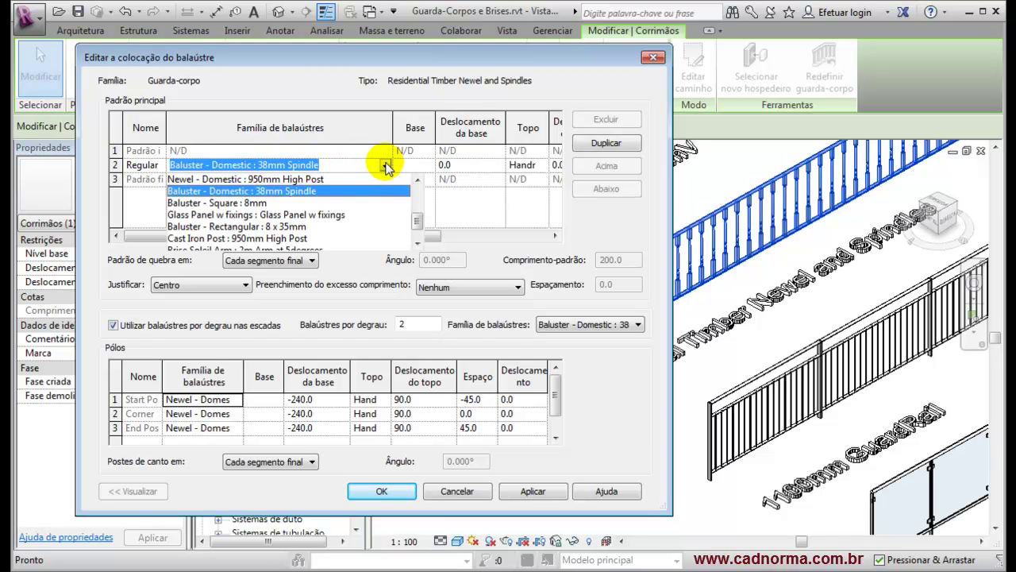
{"action": "left_click", "coordinate": [385, 164]}
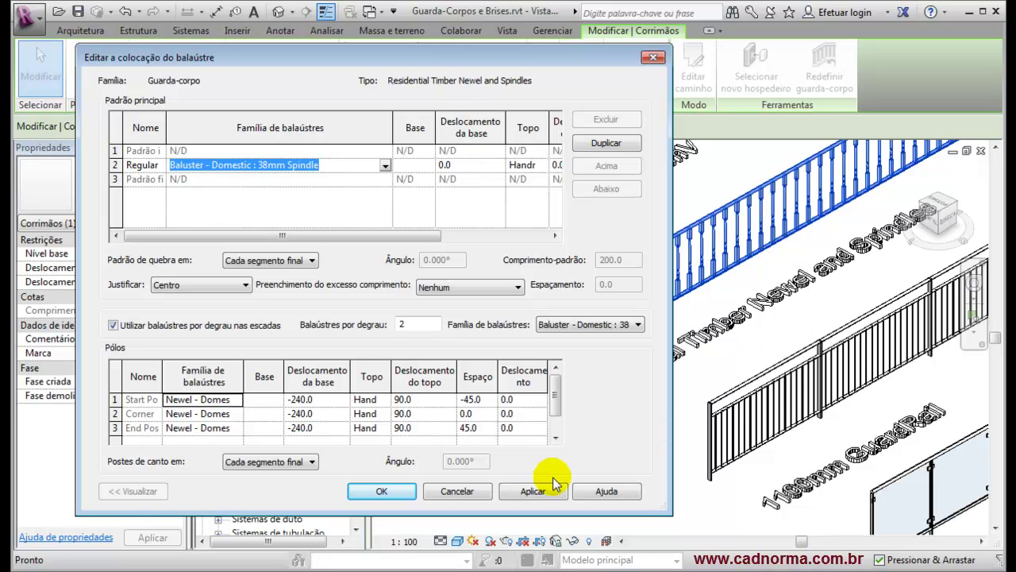
{"action": "left_click", "coordinate": [447, 491]}
{"action": "left_click", "coordinate": [476, 491]}
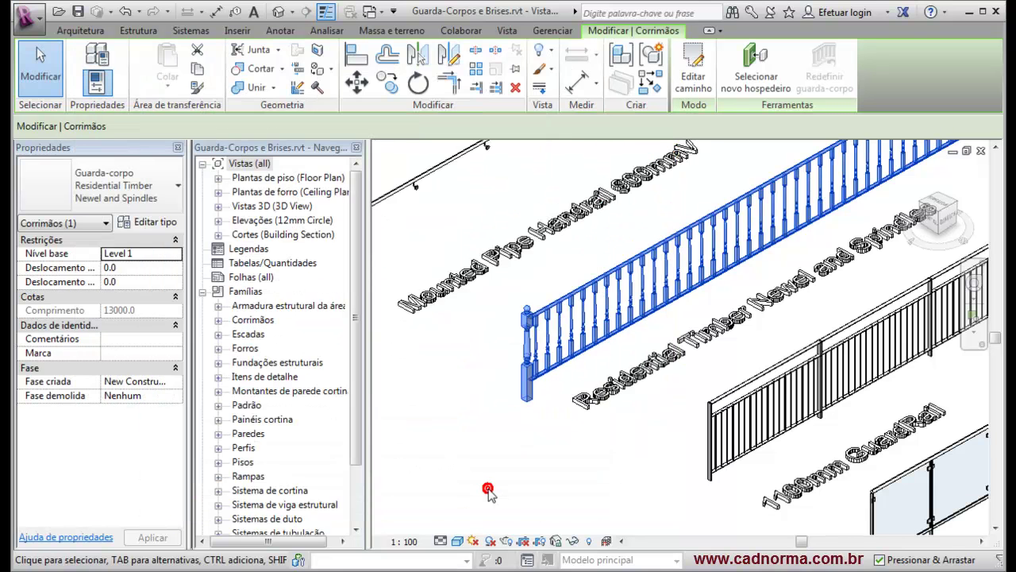
- Examine the handrail and lower rails at the near end of the Residential - Spiral Stair - No Stringer railing
{"action": "left_click", "coordinate": [526, 415]}
{"action": "middle_click_drag", "start_coordinate": [527, 415], "coordinate": [718, 502]}
{"action": "middle_click_drag", "start_coordinate": [462, 358], "coordinate": [777, 562]}
{"action": "middle_click_drag", "start_coordinate": [520, 395], "coordinate": [726, 456]}
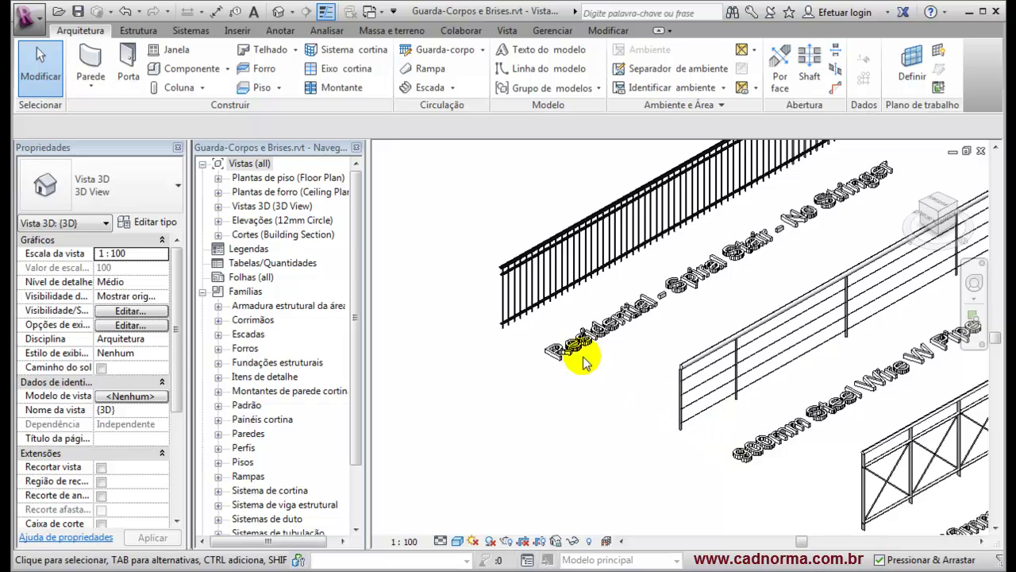
{"action": "scroll", "coordinate": [477, 301], "scroll_direction": "up", "scroll_amount": 5}
{"action": "scroll", "coordinate": [469, 334], "scroll_direction": "up", "scroll_amount": 2}
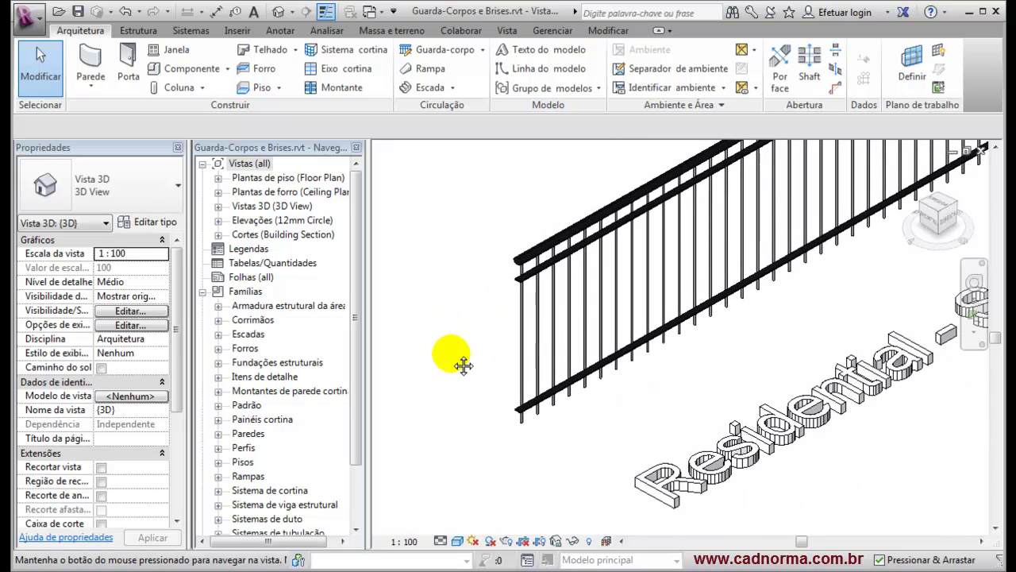
{"action": "scroll", "coordinate": [504, 329], "scroll_direction": "up", "scroll_amount": 1}
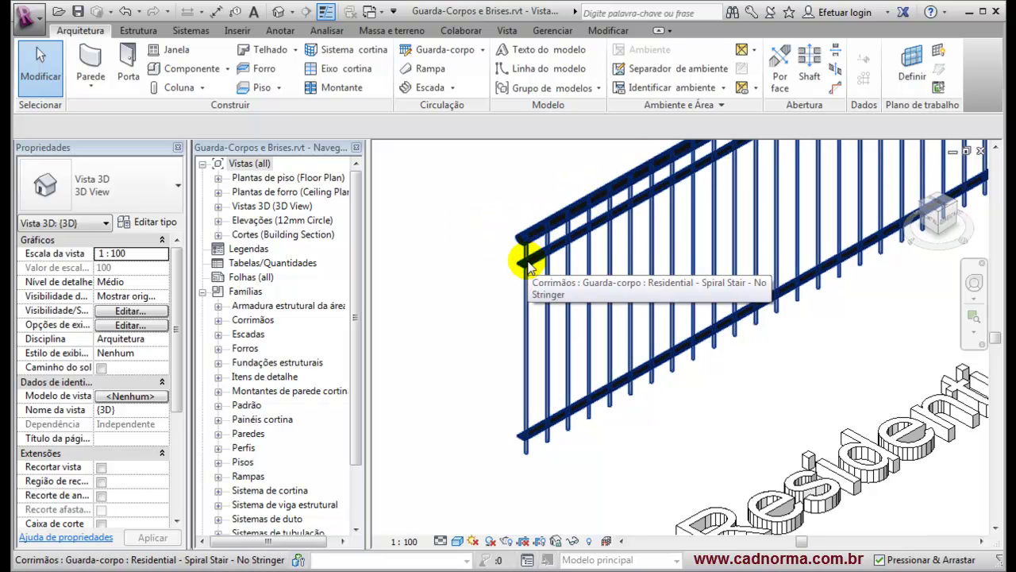
- Create a new family from the Perfil métrico-Corrimão.rft template
{"action": "left_click", "coordinate": [38, 30]}
{"action": "left_click", "coordinate": [115, 76]}
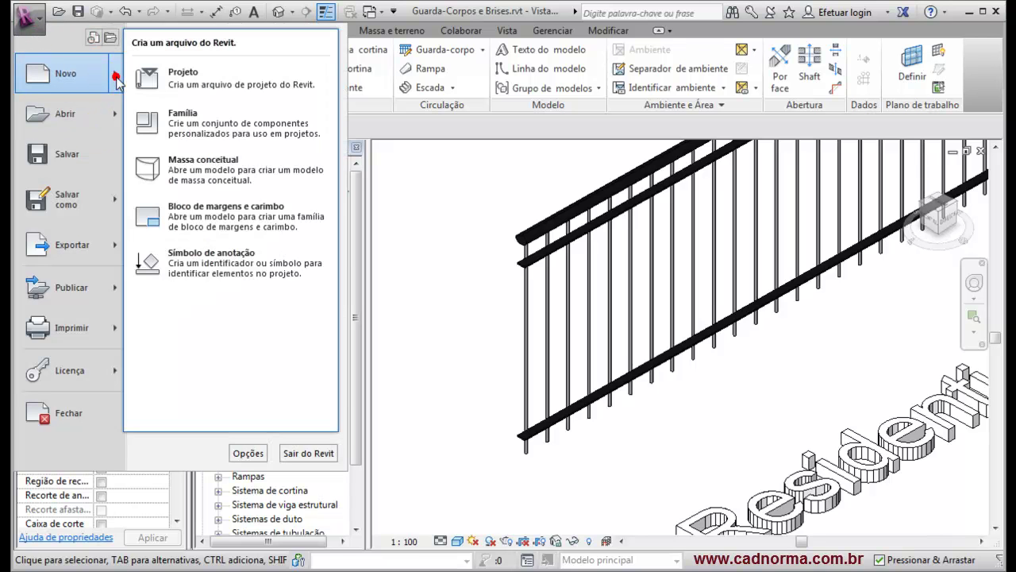
{"action": "left_click", "coordinate": [160, 127]}
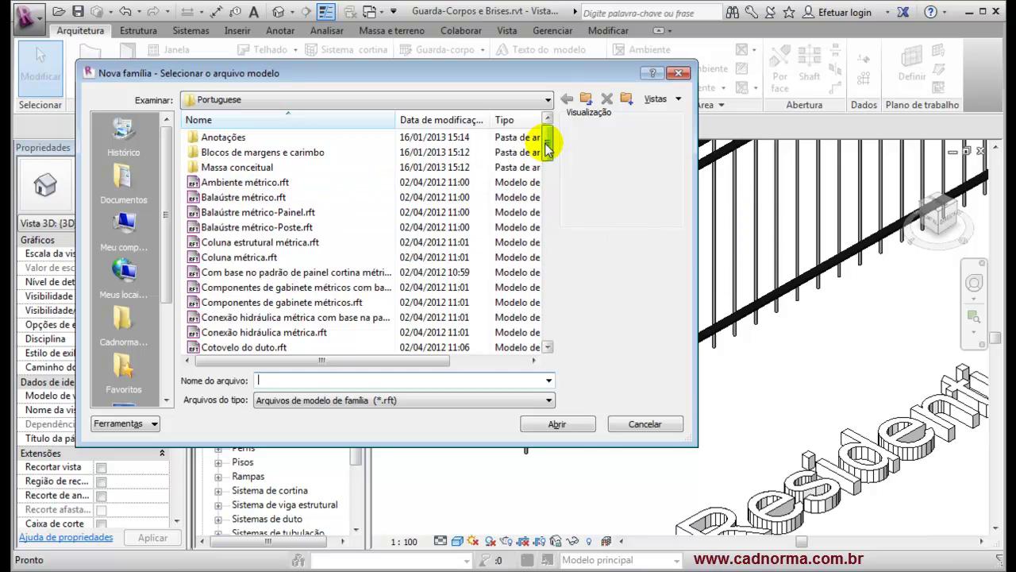
{"action": "left_click_drag", "start_coordinate": [547, 147], "coordinate": [547, 296]}
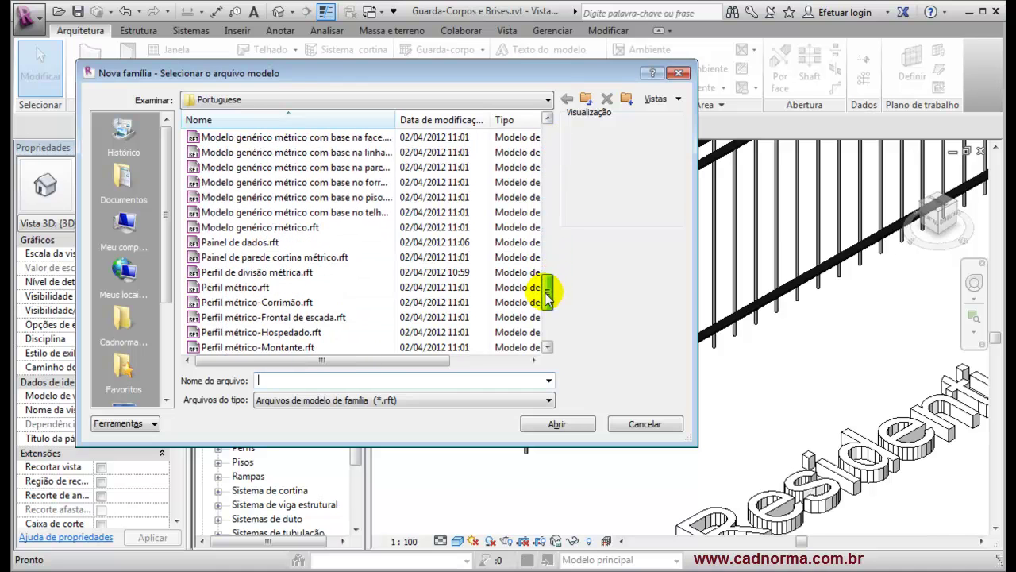
{"action": "left_click", "coordinate": [212, 304]}
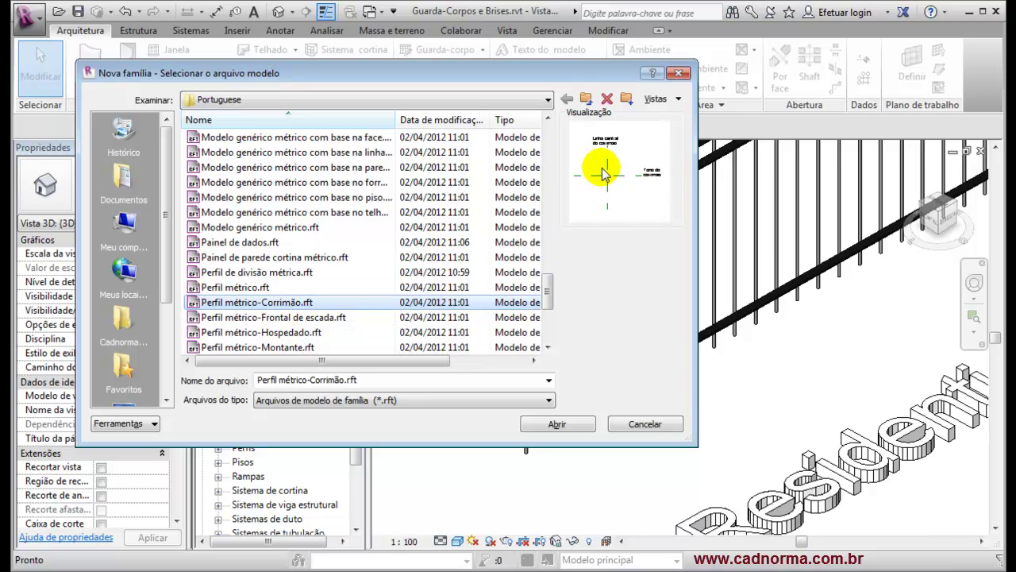
{"action": "left_click", "coordinate": [556, 424]}
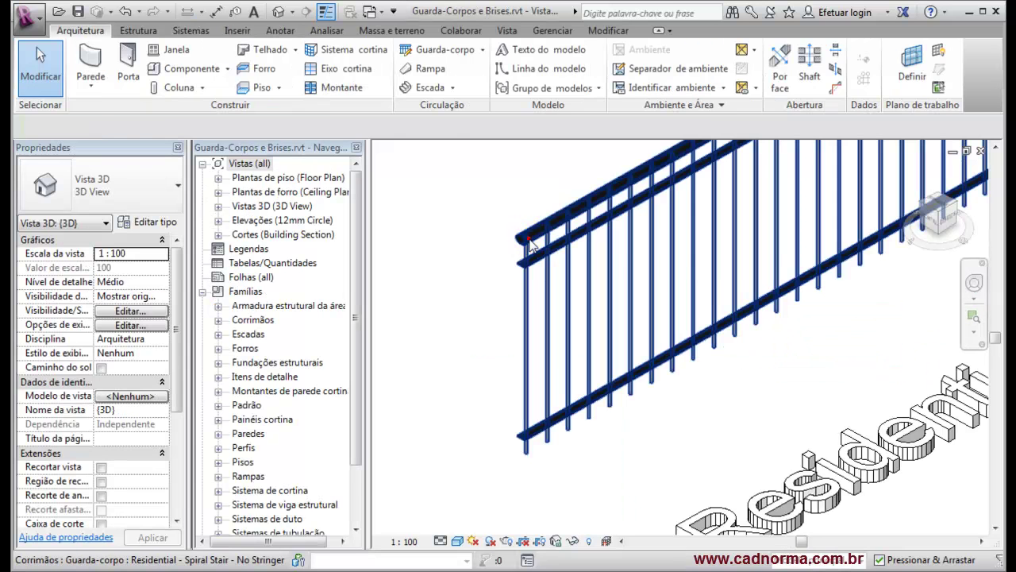
- Inspect the non-continuous rail structure of the Residential - Spiral Stair - No Stringer type and cancel out of the type properties
{"action": "left_click", "coordinate": [526, 235]}
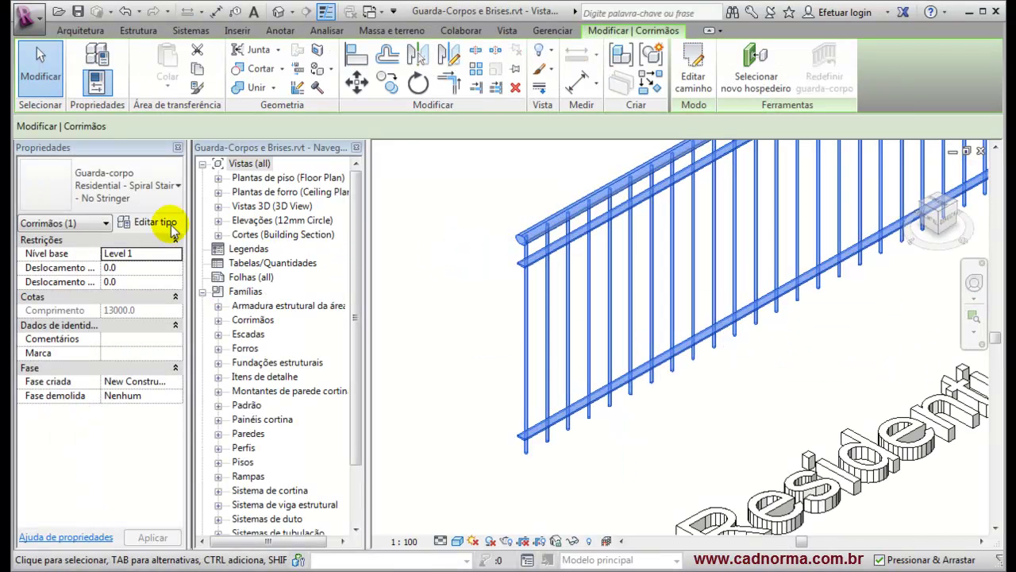
{"action": "left_click", "coordinate": [143, 222]}
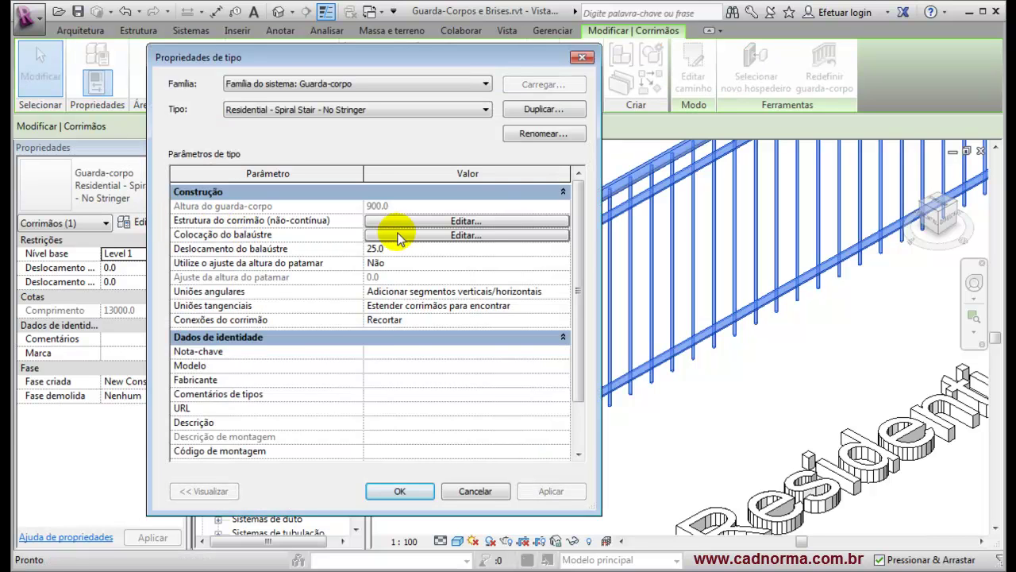
{"action": "left_click", "coordinate": [439, 220]}
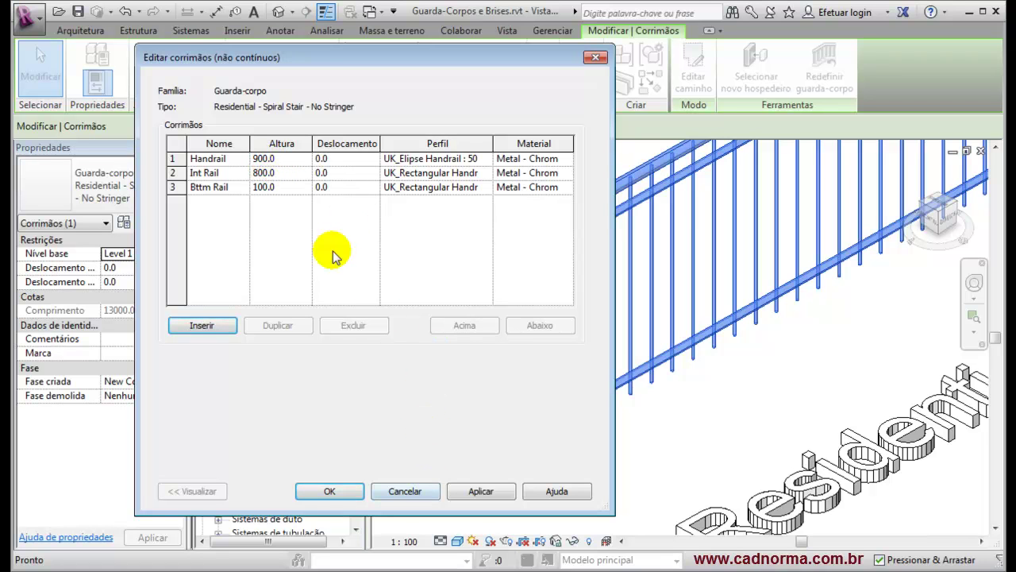
{"action": "left_click", "coordinate": [404, 491]}
{"action": "left_click", "coordinate": [468, 494]}
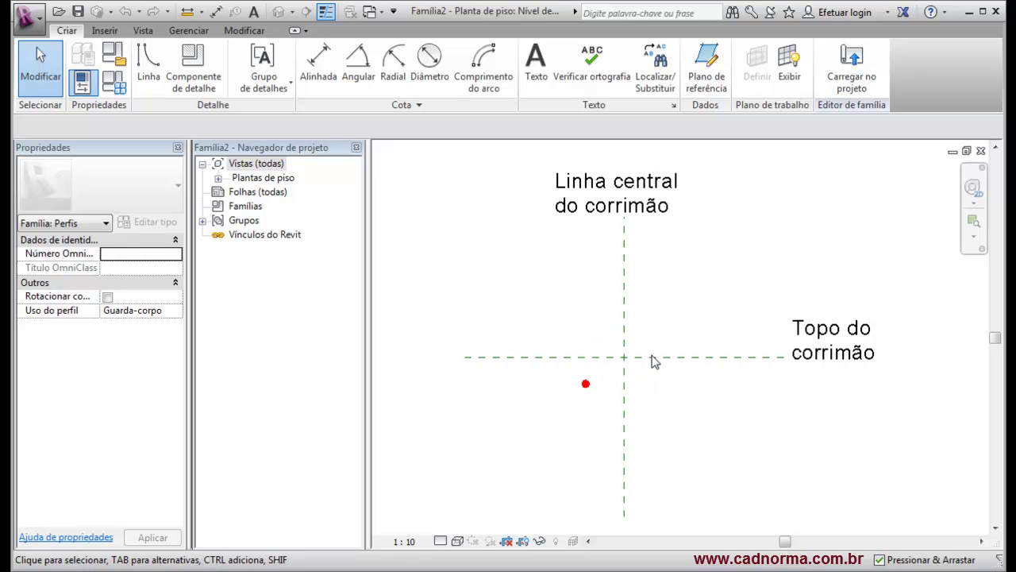
- In the new profile family, draw the profile's top edge about 40 mm long on the Topo do corrimão plane, centred on the handrail centre line
{"action": "scroll", "coordinate": [639, 379], "scroll_direction": "up", "scroll_amount": 2}
{"action": "scroll", "coordinate": [639, 379], "scroll_direction": "down", "scroll_amount": 1}
{"action": "middle_click_drag", "start_coordinate": [642, 384], "coordinate": [565, 353]}
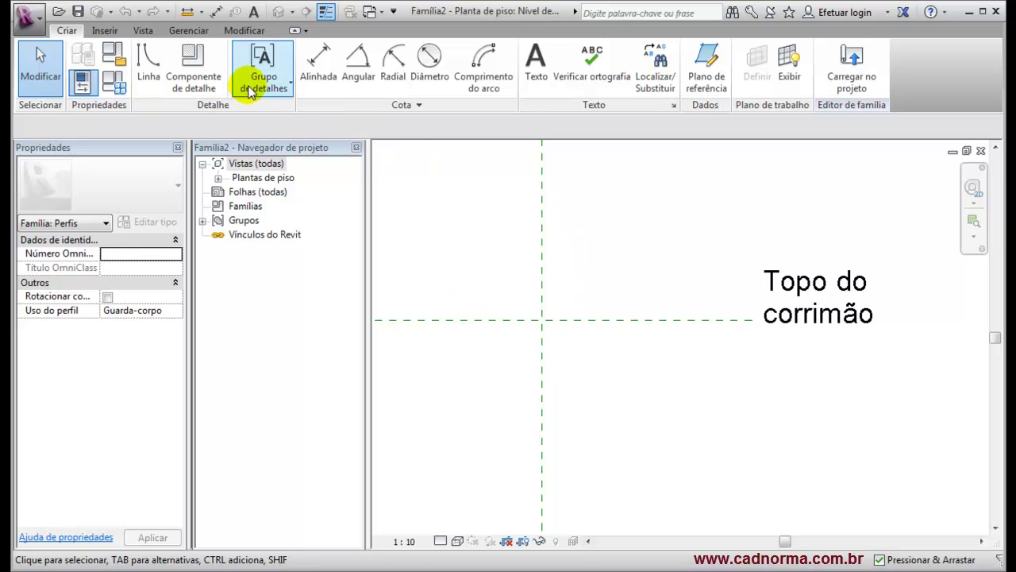
{"action": "left_click", "coordinate": [152, 63]}
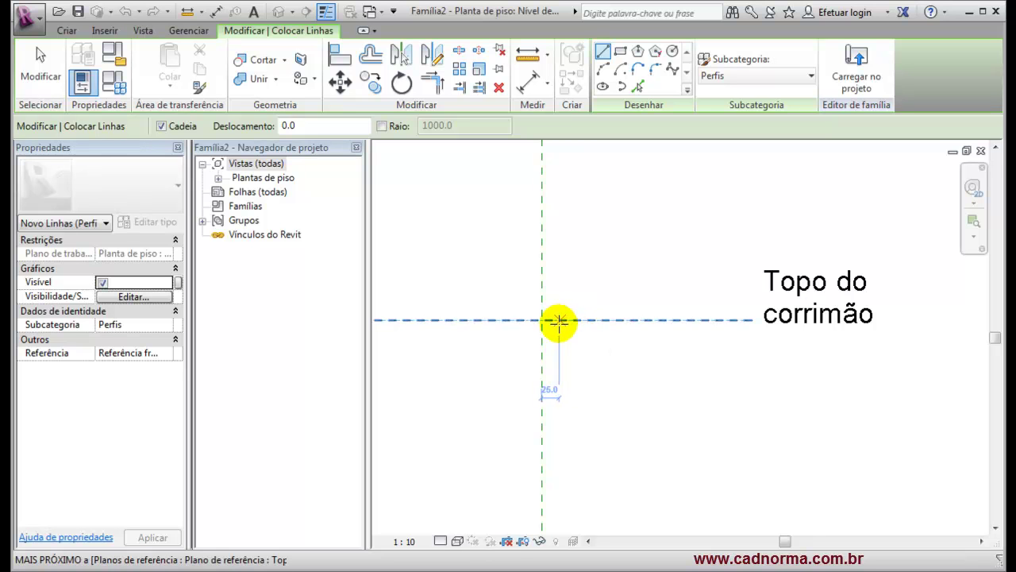
{"action": "left_click", "coordinate": [543, 320]}
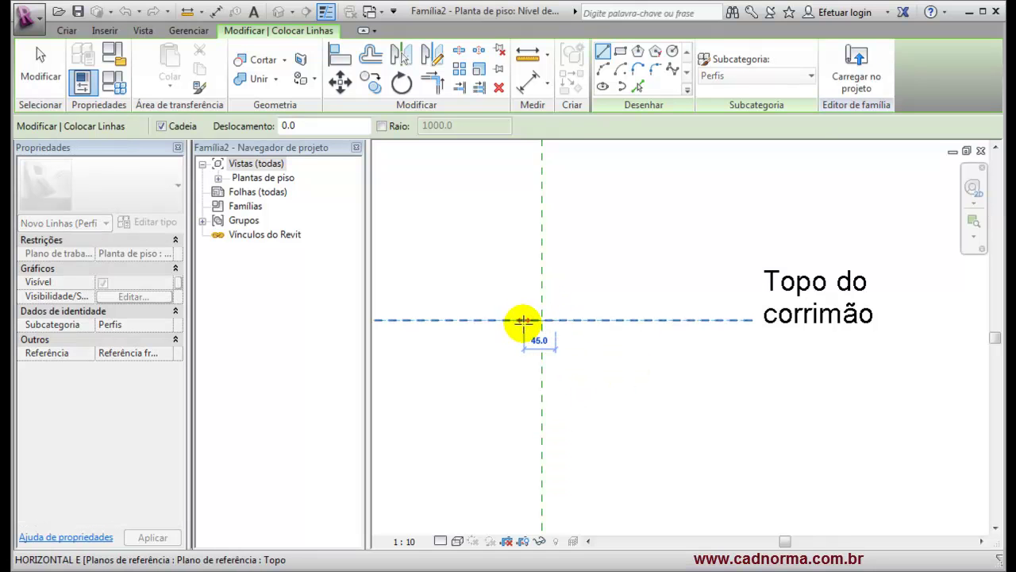
{"action": "left_click", "coordinate": [527, 320]}
{"action": "scroll", "coordinate": [555, 341], "scroll_direction": "up", "scroll_amount": 3}
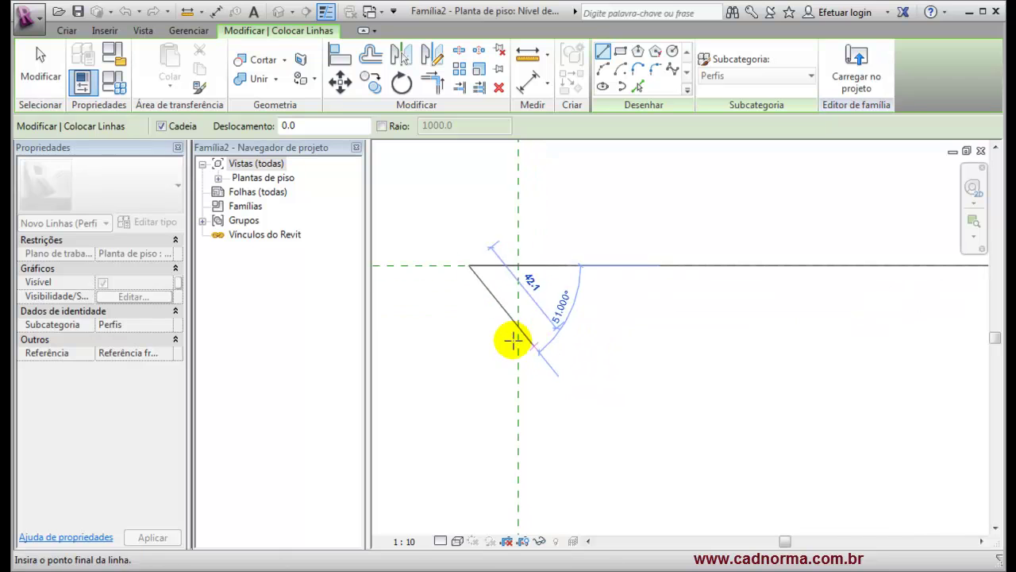
- Complete the profile outline as a closed inverted U, with legs about 10 mm wide and a recess about 20 mm wide between them
{"action": "left_click", "coordinate": [468, 339]}
{"action": "left_click", "coordinate": [495, 310]}
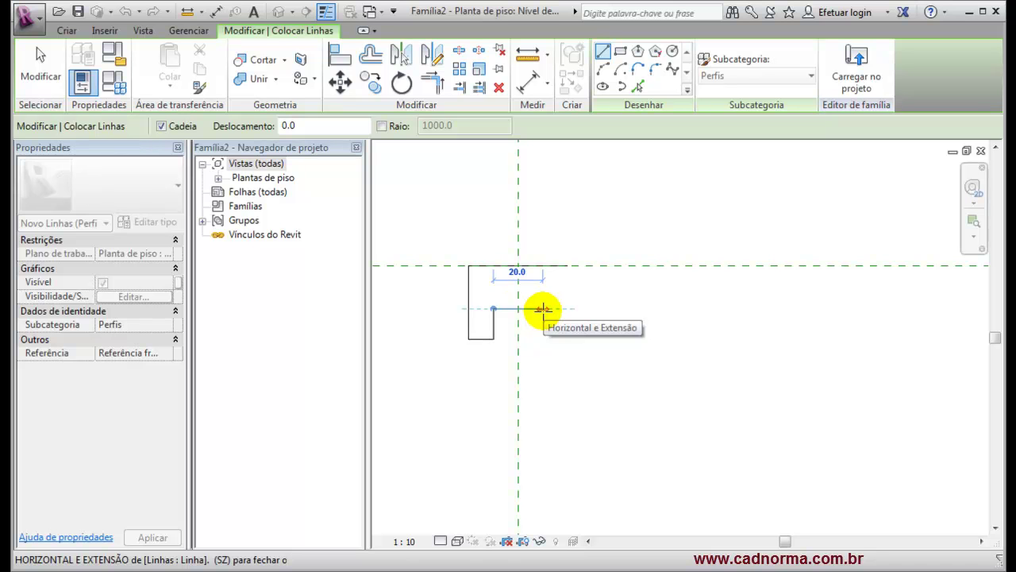
{"action": "left_click", "coordinate": [542, 310]}
{"action": "left_click", "coordinate": [544, 338]}
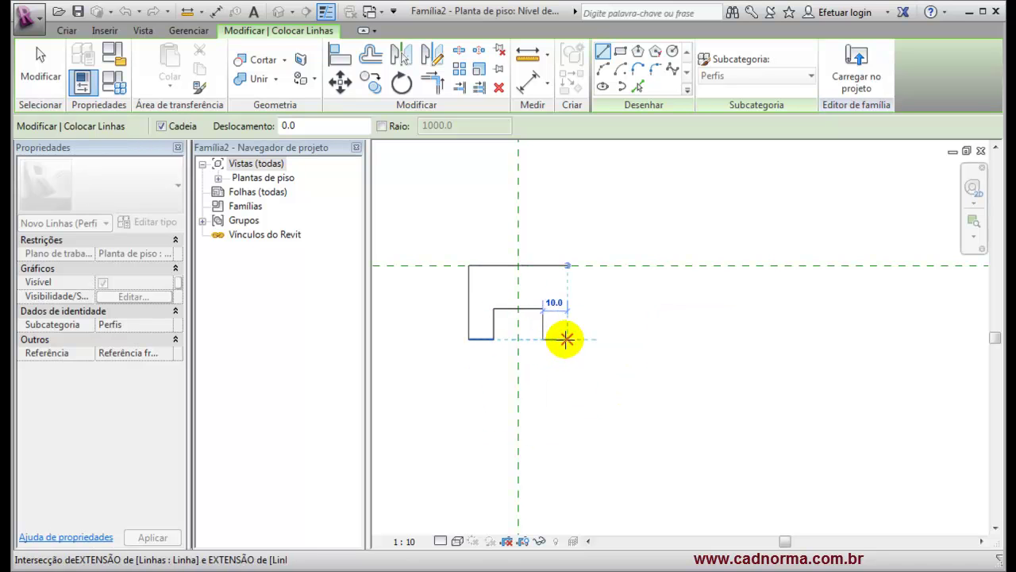
{"action": "left_click", "coordinate": [565, 339]}
{"action": "left_click", "coordinate": [568, 266]}
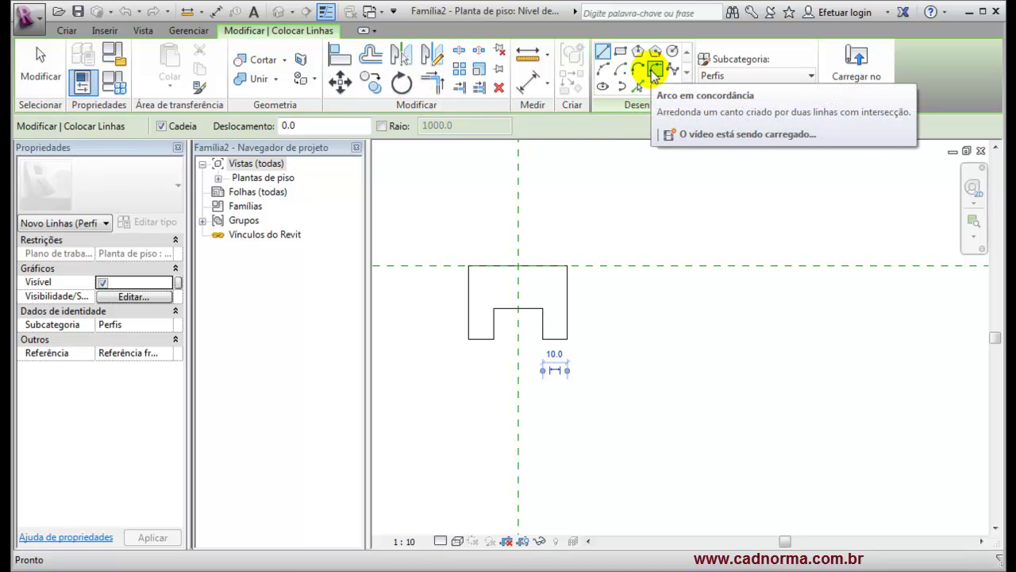
- Round the profile's two upper outer corners with fillet arcs of radius 10 mm
{"action": "left_click", "coordinate": [654, 72]}
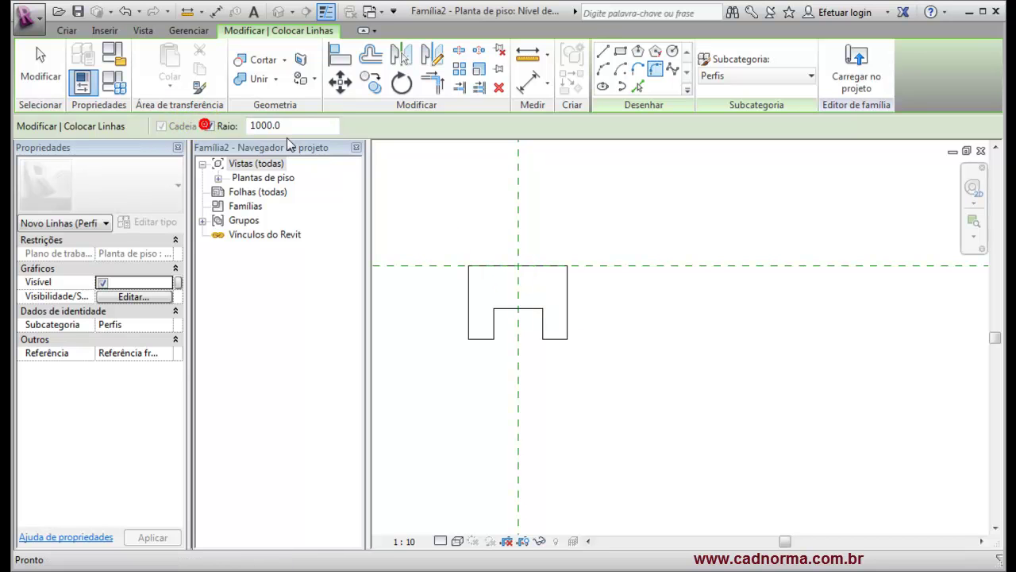
{"action": "type", "text": "10.0"}
{"action": "left_click", "coordinate": [469, 287]}
{"action": "left_click", "coordinate": [500, 268]}
{"action": "left_click", "coordinate": [566, 292]}
{"action": "left_click", "coordinate": [553, 268]}
{"action": "left_click", "coordinate": [40, 63]}
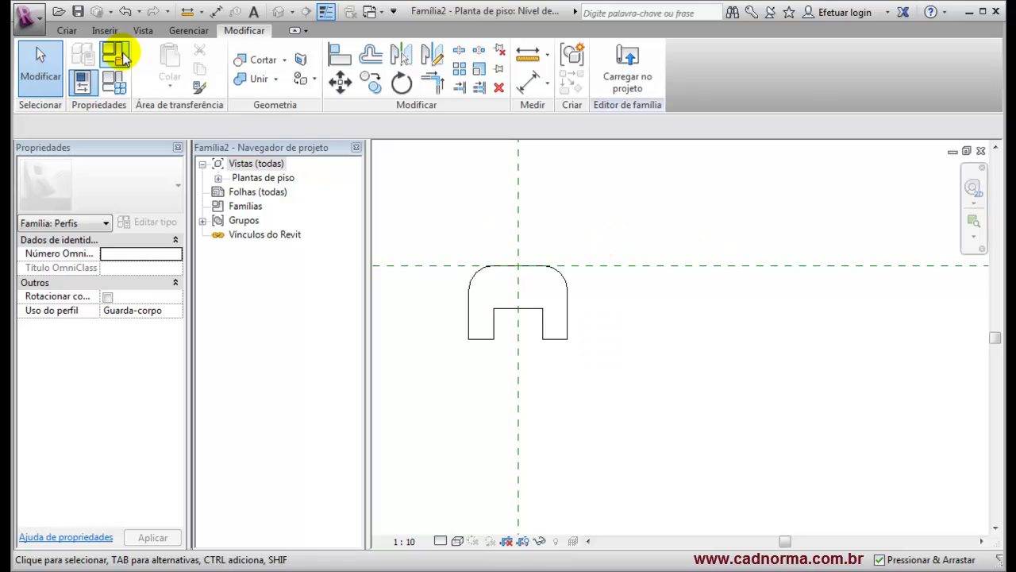
- Save the profile family as Corrimão_teste in the 12 - Perfis folder of the Cadnorma_Revit family library and load it into the project
{"action": "left_click", "coordinate": [78, 11]}
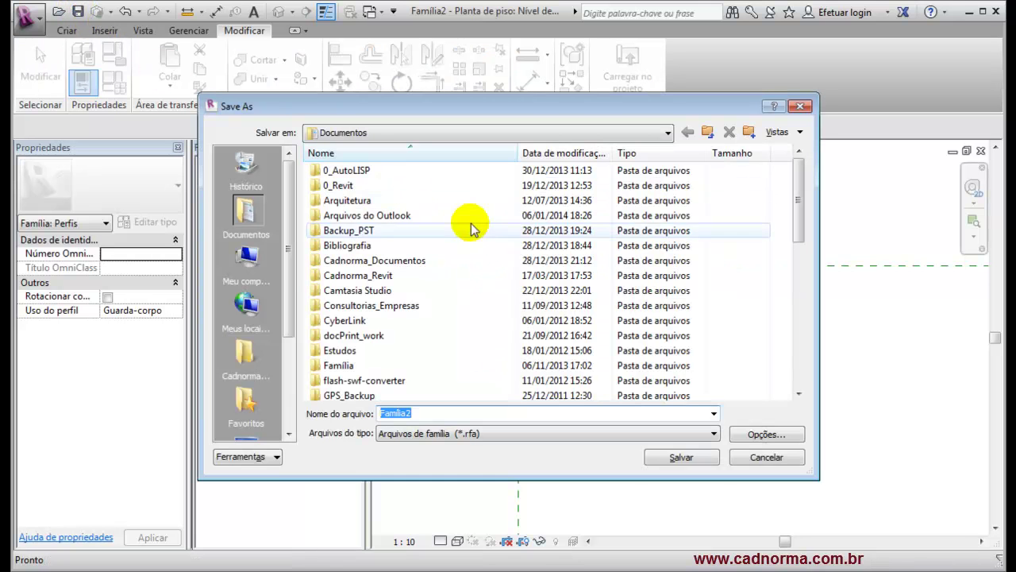
{"action": "left_click", "coordinate": [245, 361]}
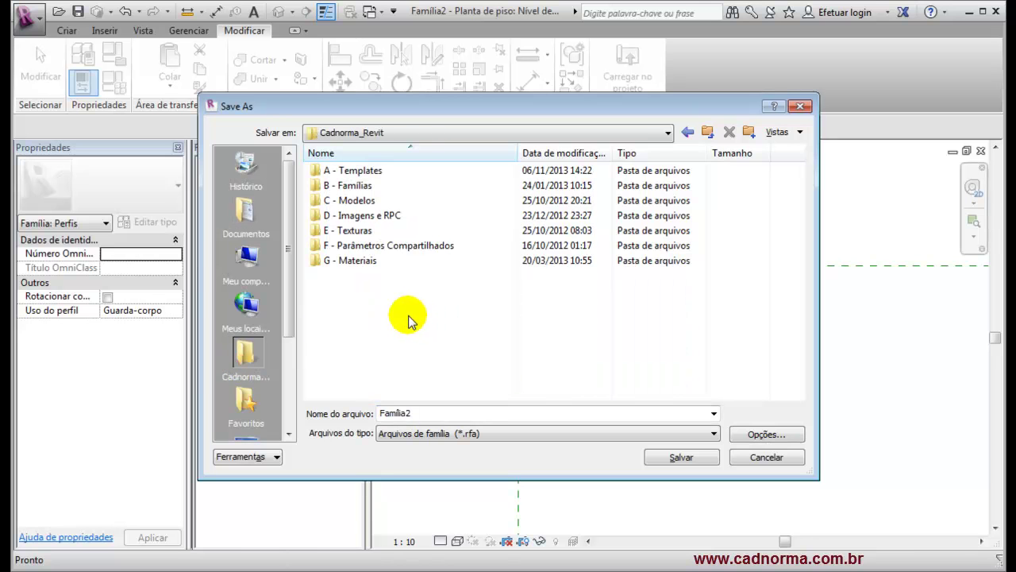
{"action": "double_click", "coordinate": [322, 186]}
{"action": "double_click", "coordinate": [313, 350]}
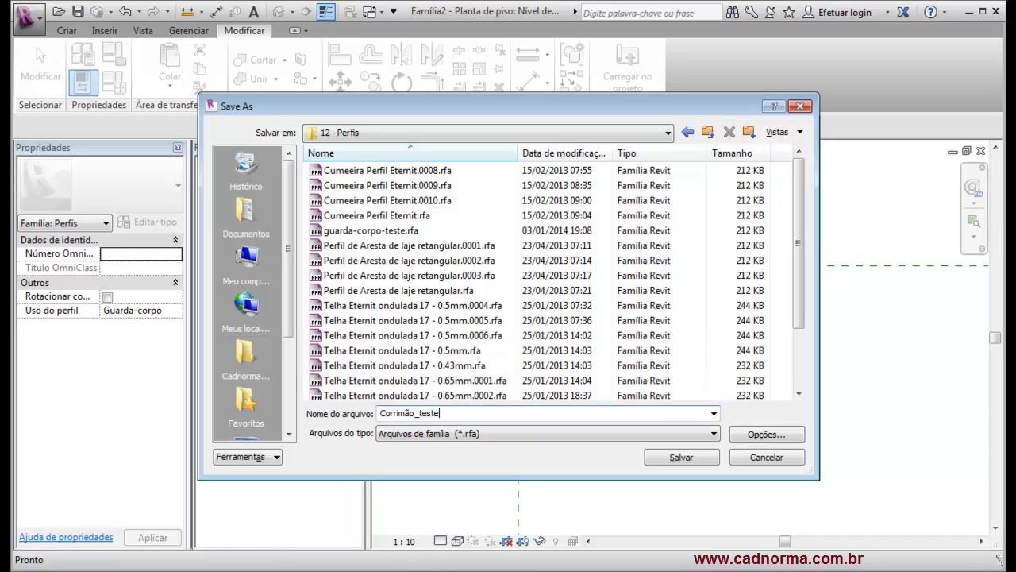
{"action": "left_click", "coordinate": [683, 458]}
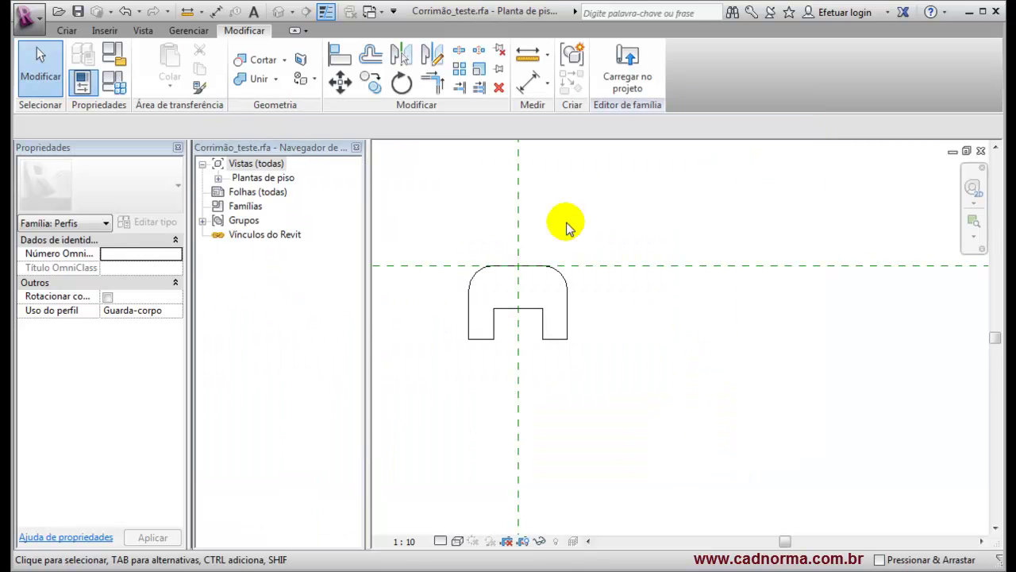
{"action": "left_click", "coordinate": [627, 71]}
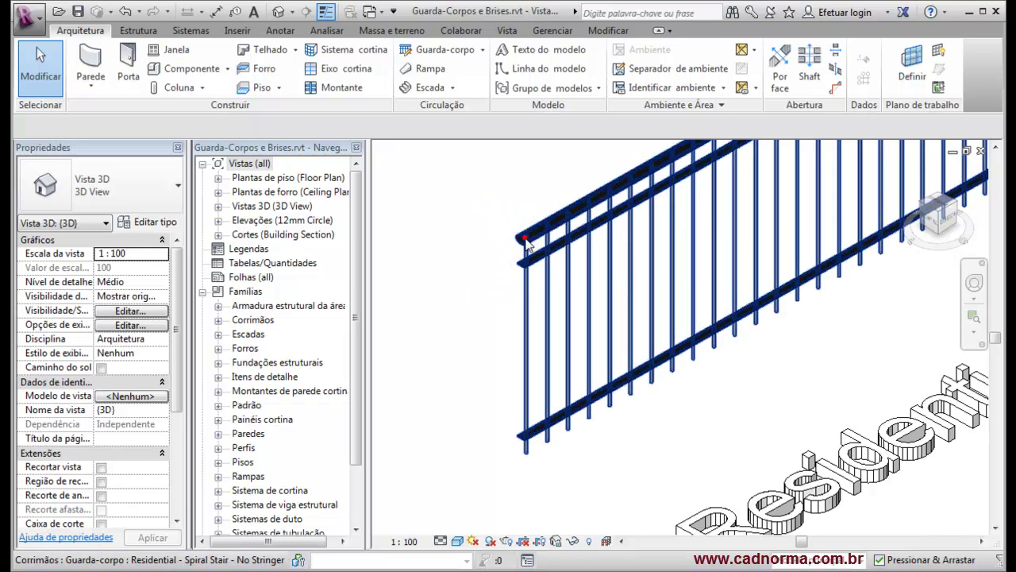
- In the Residential - Spiral Stair - No Stringer type's non-continuous rail structure, set the Handrail profile to Corrimão_teste and apply the change
{"action": "left_click", "coordinate": [525, 238]}
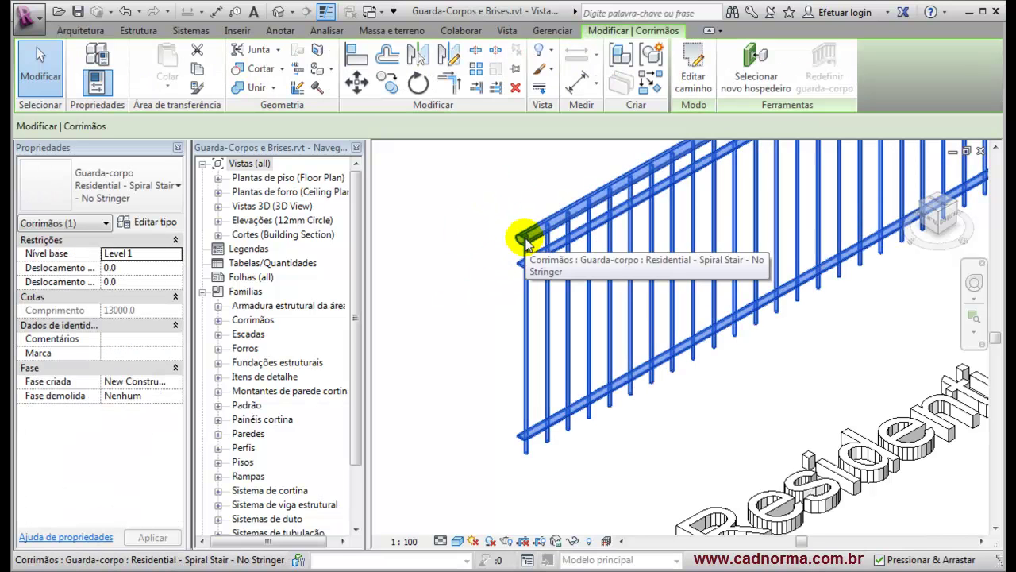
{"action": "left_click", "coordinate": [155, 223]}
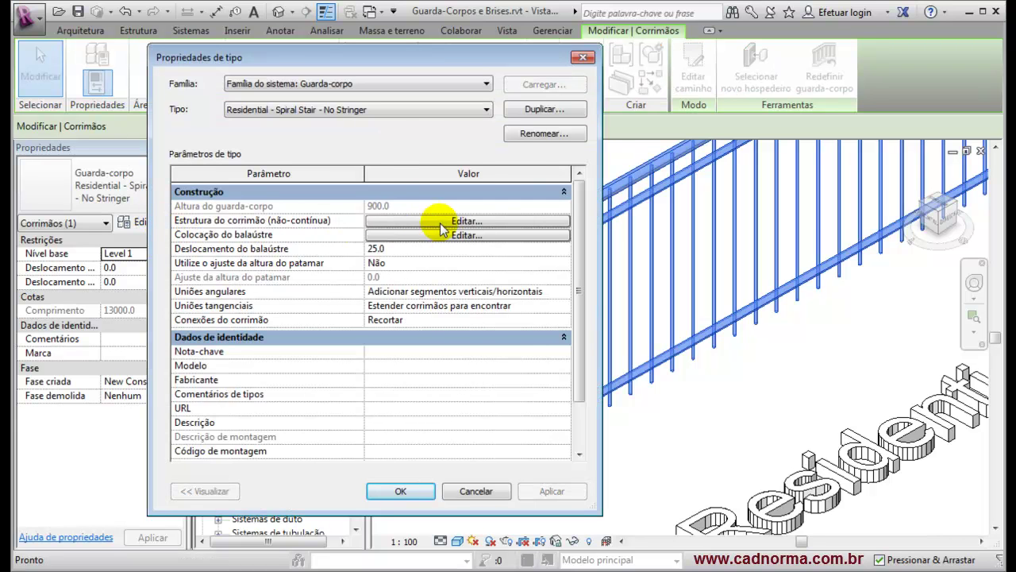
{"action": "left_click", "coordinate": [466, 221]}
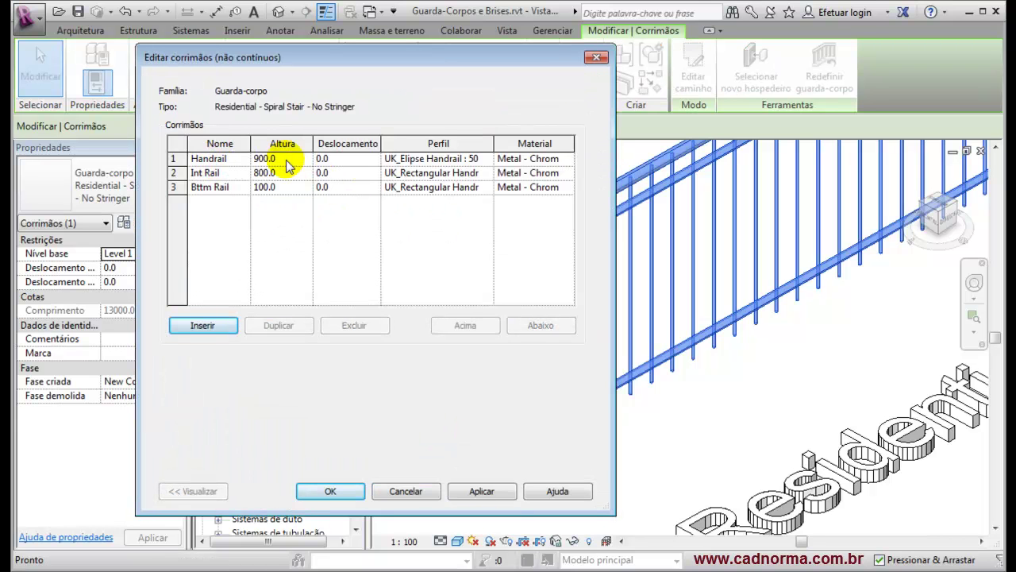
{"action": "left_click", "coordinate": [231, 159]}
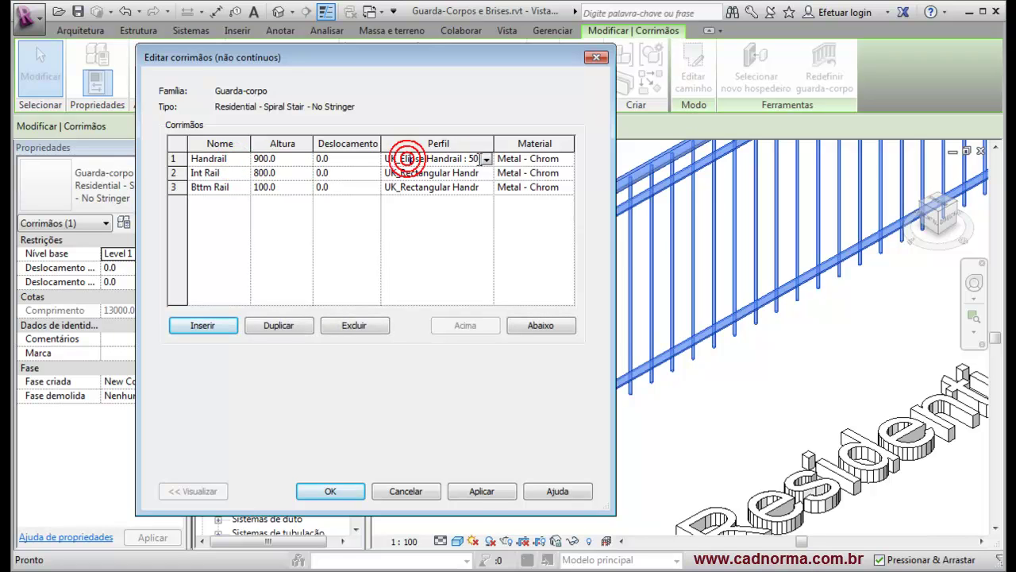
{"action": "left_click", "coordinate": [485, 159]}
{"action": "scroll", "coordinate": [454, 215], "scroll_direction": "up", "scroll_amount": 2}
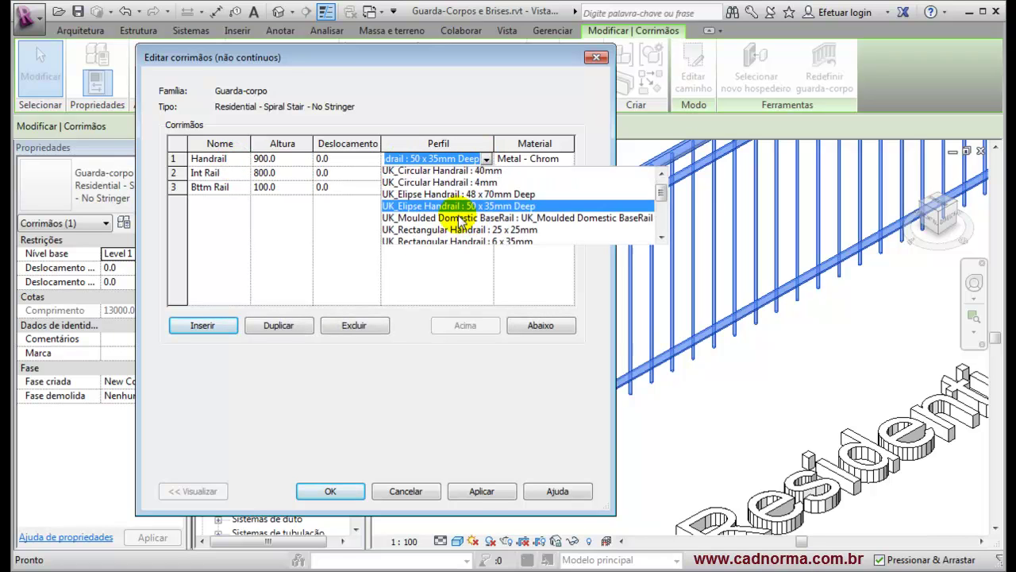
{"action": "left_click", "coordinate": [421, 173]}
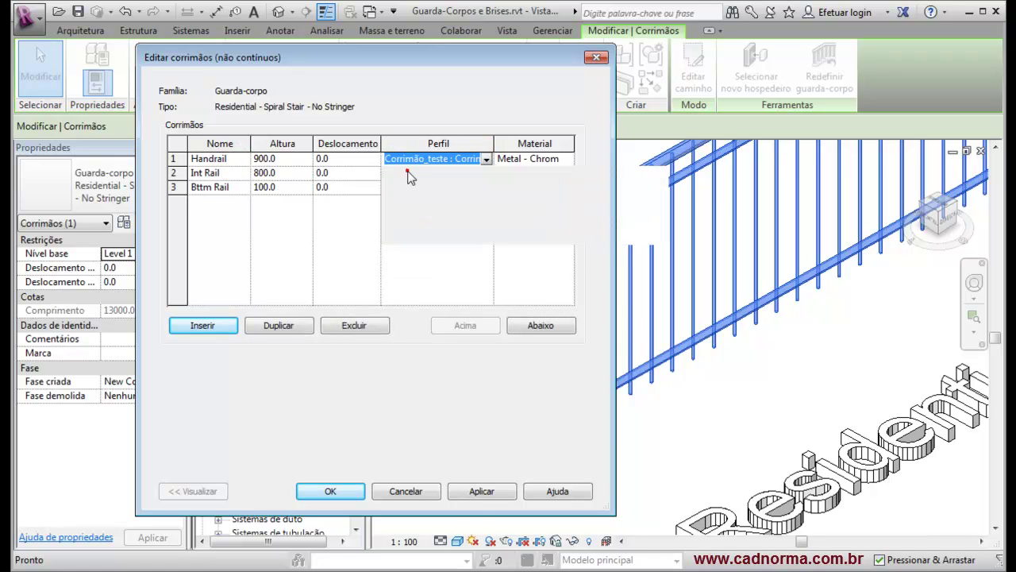
{"action": "left_click", "coordinate": [477, 489]}
{"action": "left_click", "coordinate": [330, 491]}
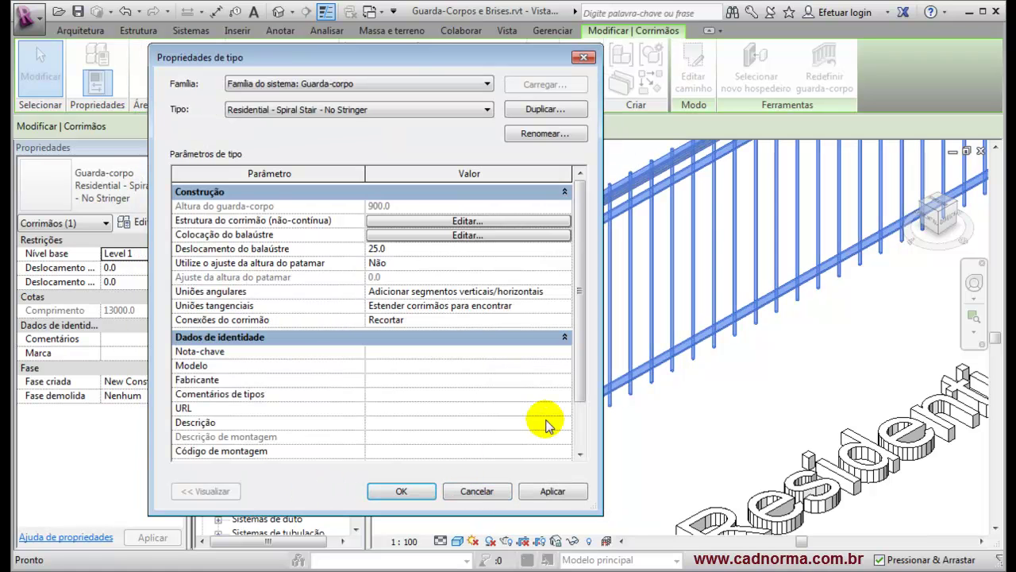
{"action": "left_click", "coordinate": [543, 490]}
{"action": "left_click", "coordinate": [405, 489]}
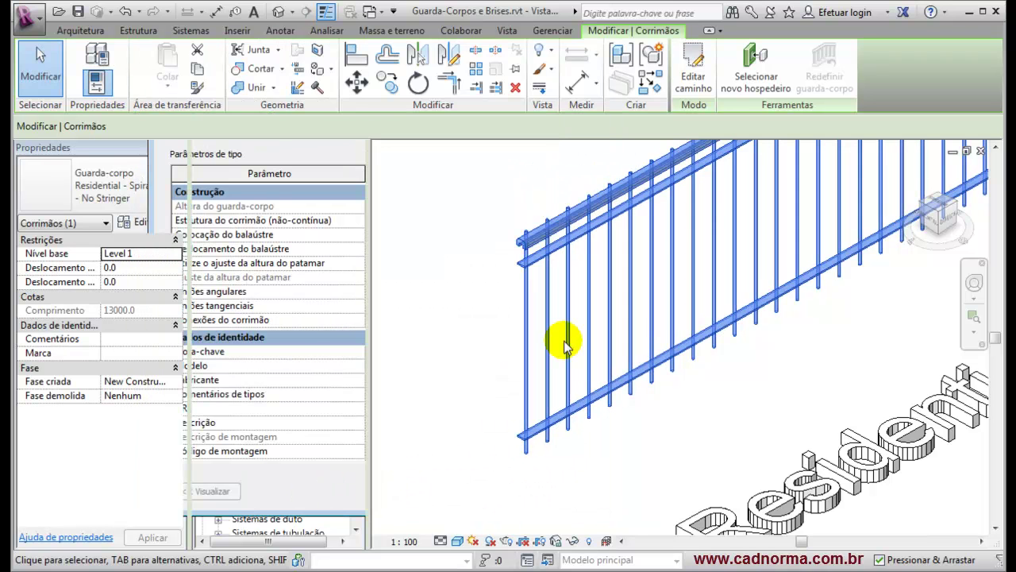
- Examine the new handrail profile, the lower rails and the balusters at the near end of the spiral stair railing
{"action": "left_click", "coordinate": [476, 223]}
{"action": "mouse_move", "coordinate": [575, 256]}
{"action": "middle_mouse_down", "text": "shift"}
{"action": "mouse_move", "coordinate": [605, 262]}
{"action": "mouse_move", "coordinate": [555, 257]}
{"action": "middle_mouse_up", "text": "shift"}
{"action": "scroll", "coordinate": [617, 266], "scroll_direction": "down", "scroll_amount": 2}
{"action": "scroll", "coordinate": [666, 308], "scroll_direction": "down", "scroll_amount": 4}
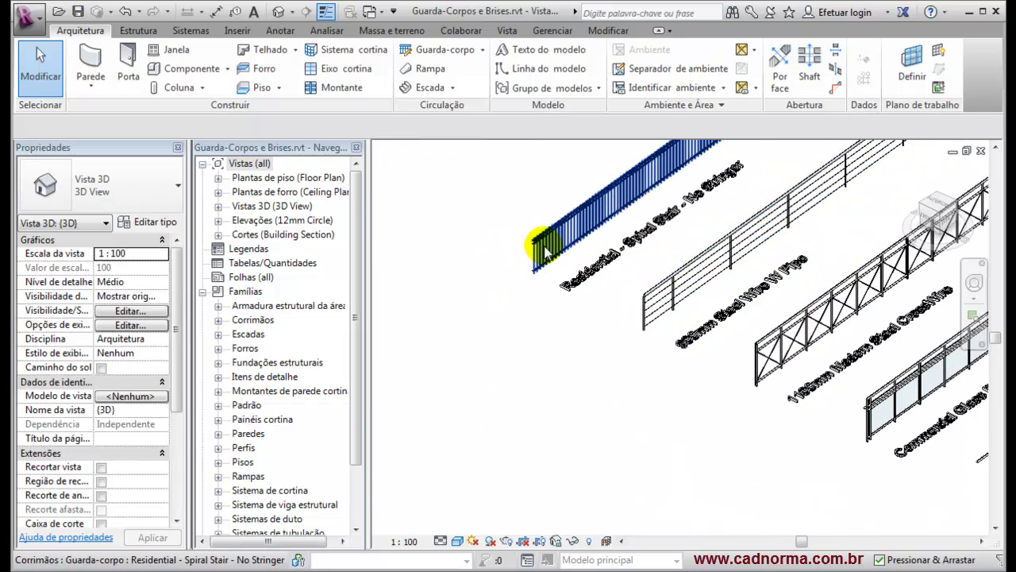
{"action": "scroll", "coordinate": [500, 252], "scroll_direction": "up", "scroll_amount": 5}
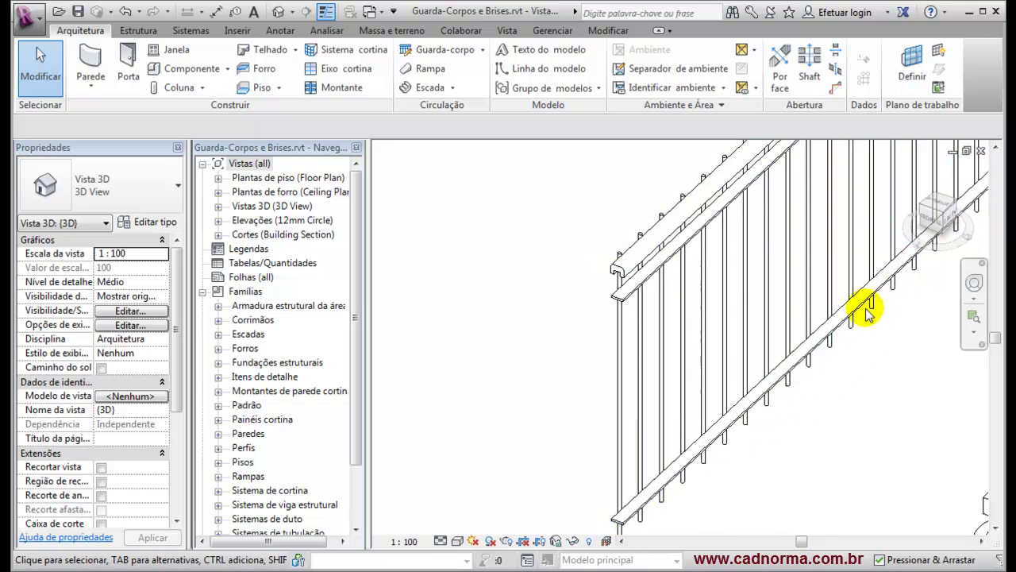
{"action": "scroll", "coordinate": [800, 381], "scroll_direction": "down", "scroll_amount": 2}
{"action": "scroll", "coordinate": [766, 384], "scroll_direction": "down", "scroll_amount": 1}
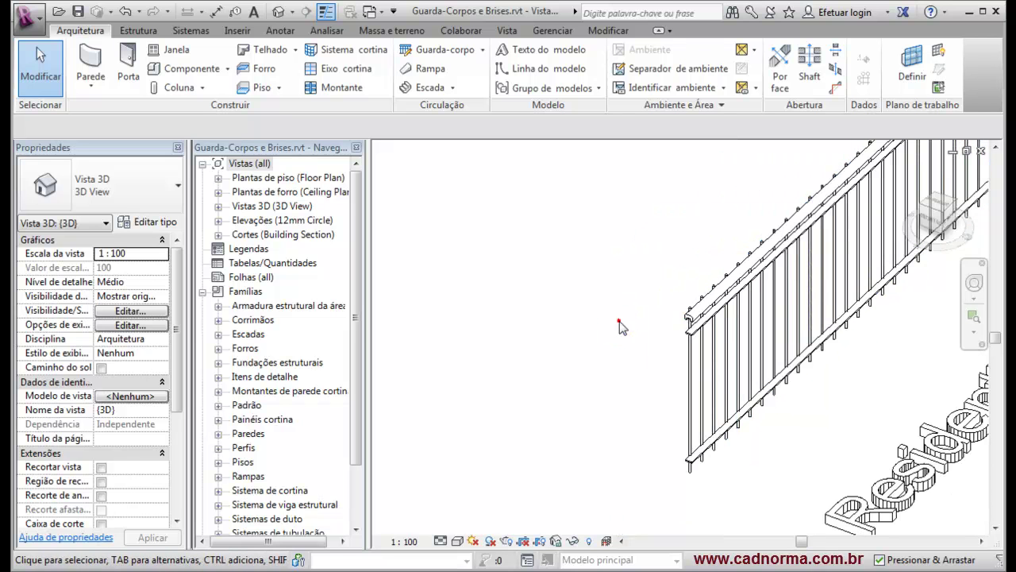
{"action": "scroll", "coordinate": [673, 326], "scroll_direction": "up", "scroll_amount": 1}
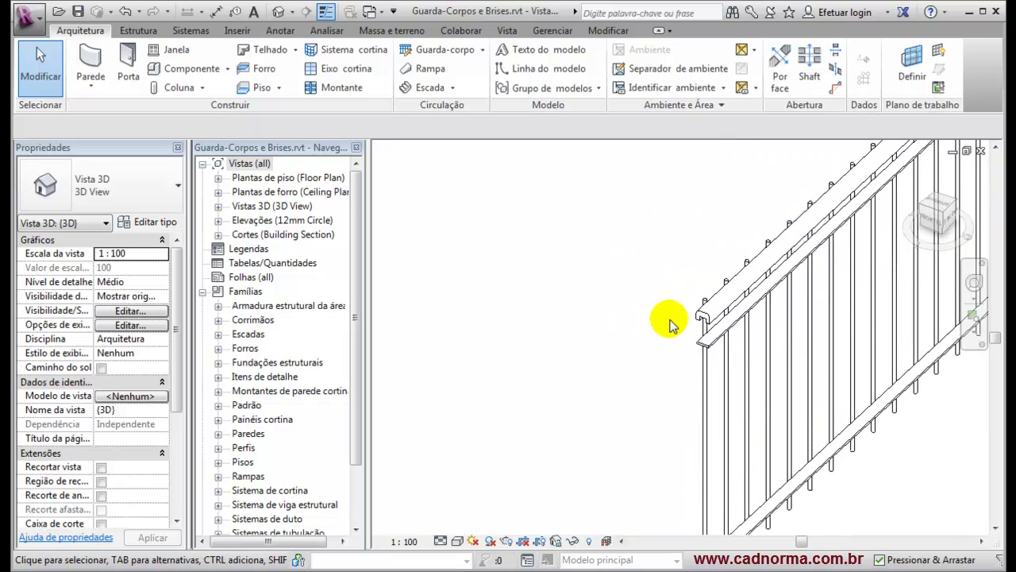
{"action": "middle_click_drag", "start_coordinate": [676, 352], "coordinate": [545, 254]}
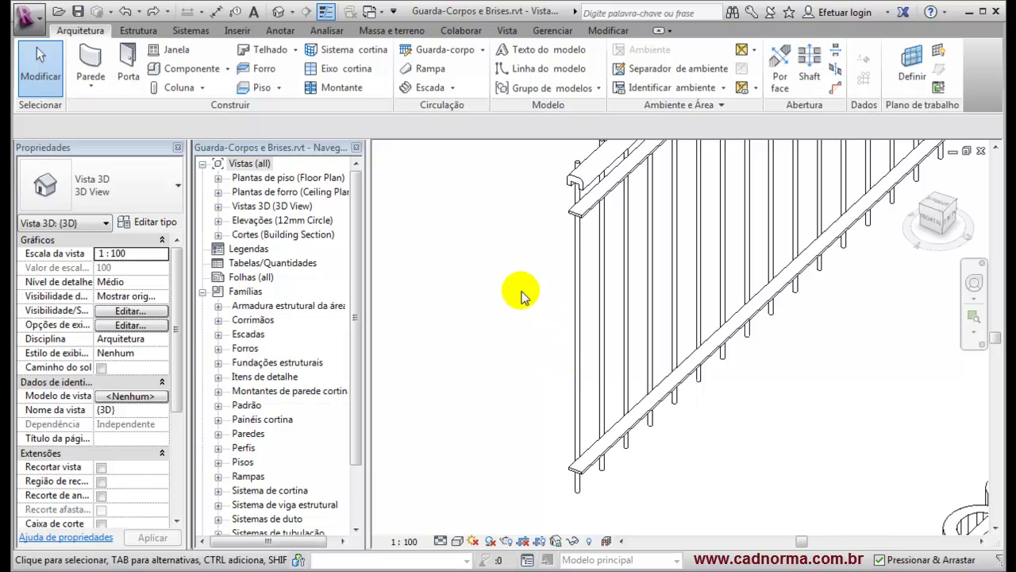
- Create a new baluster family from the Balaústre métrico.rft template
{"action": "left_click", "coordinate": [30, 23]}
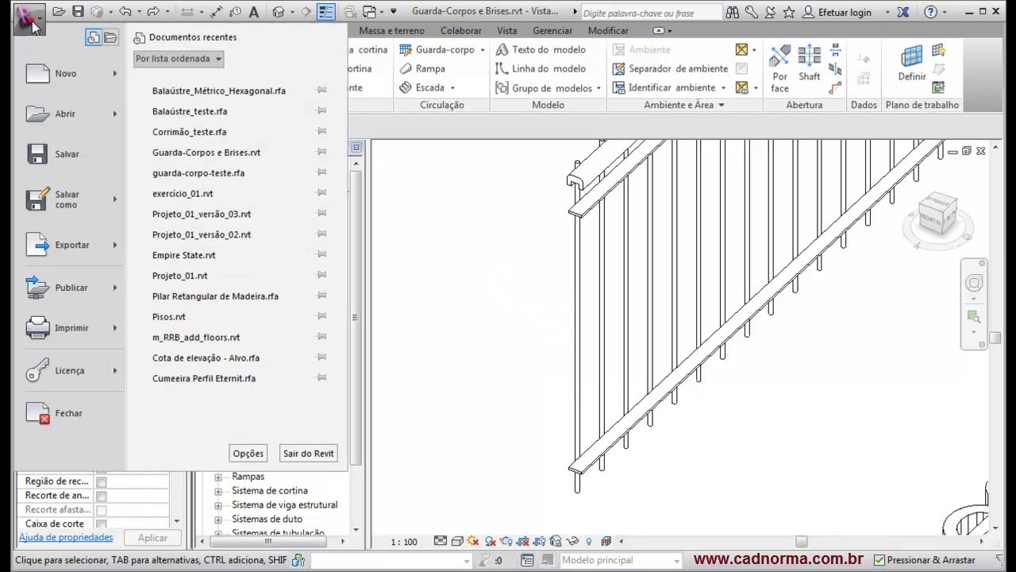
{"action": "mouse_move", "coordinate": [68, 73]}
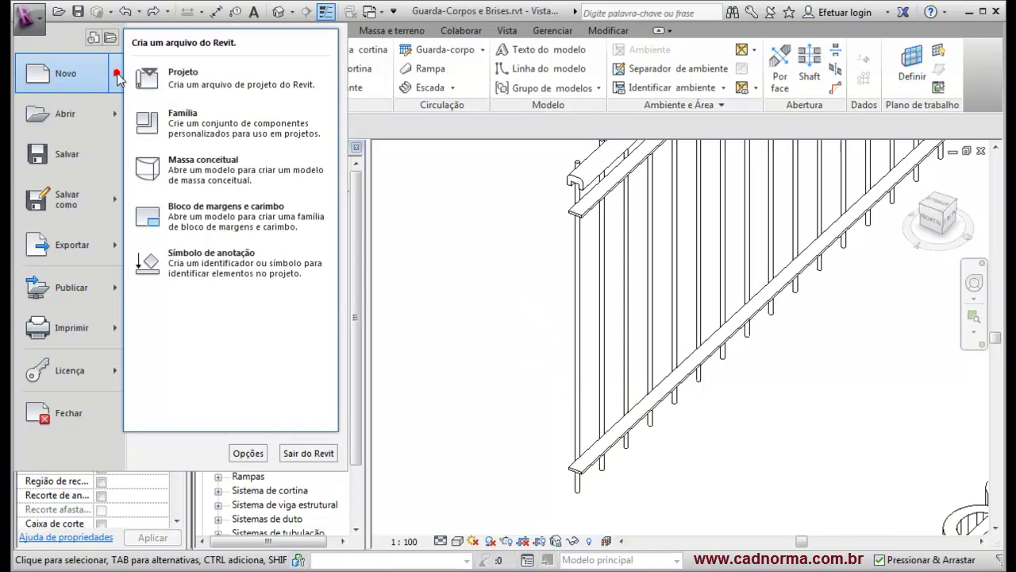
{"action": "left_click", "coordinate": [173, 123]}
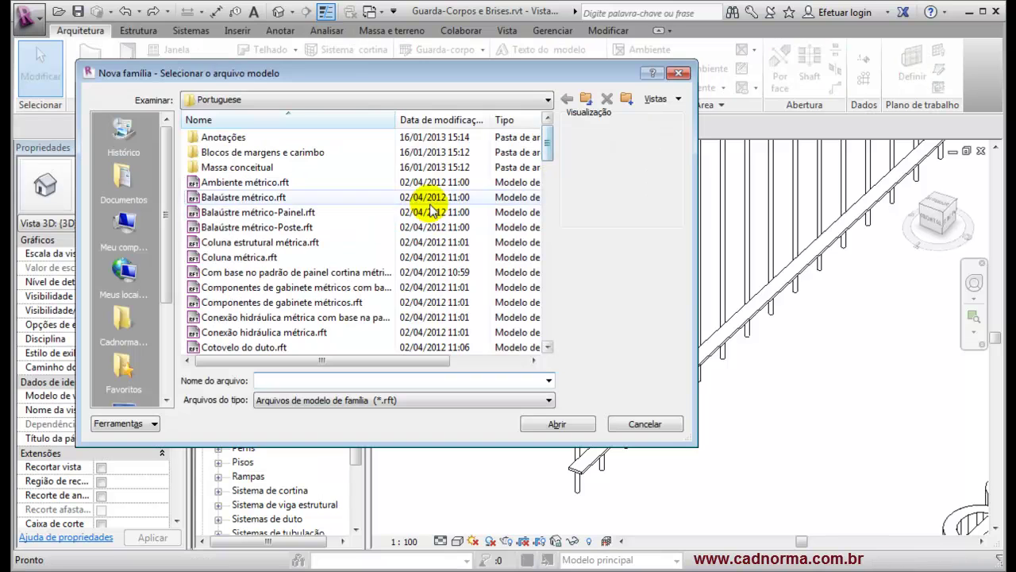
{"action": "left_click", "coordinate": [272, 200]}
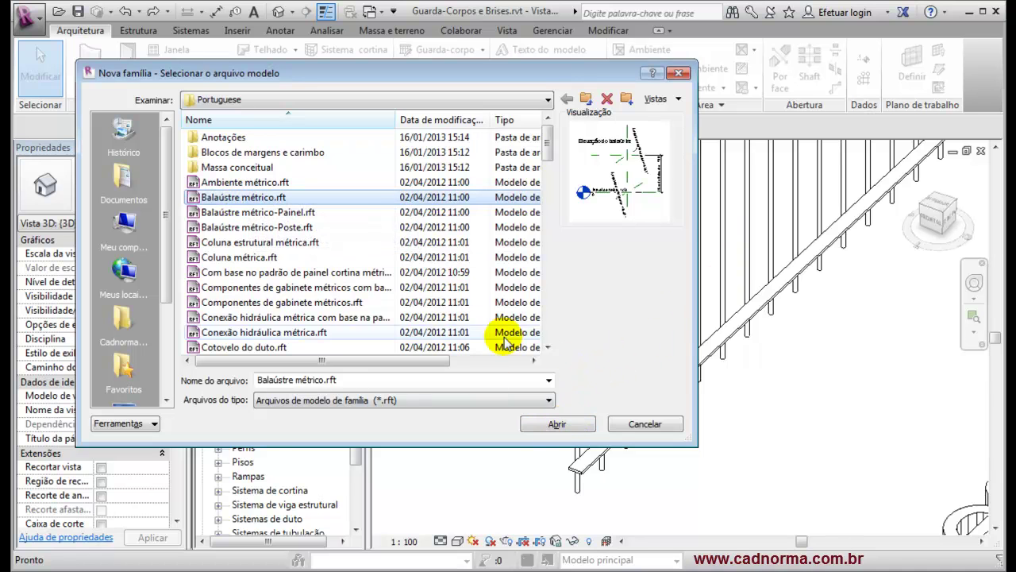
{"action": "left_click", "coordinate": [559, 424]}
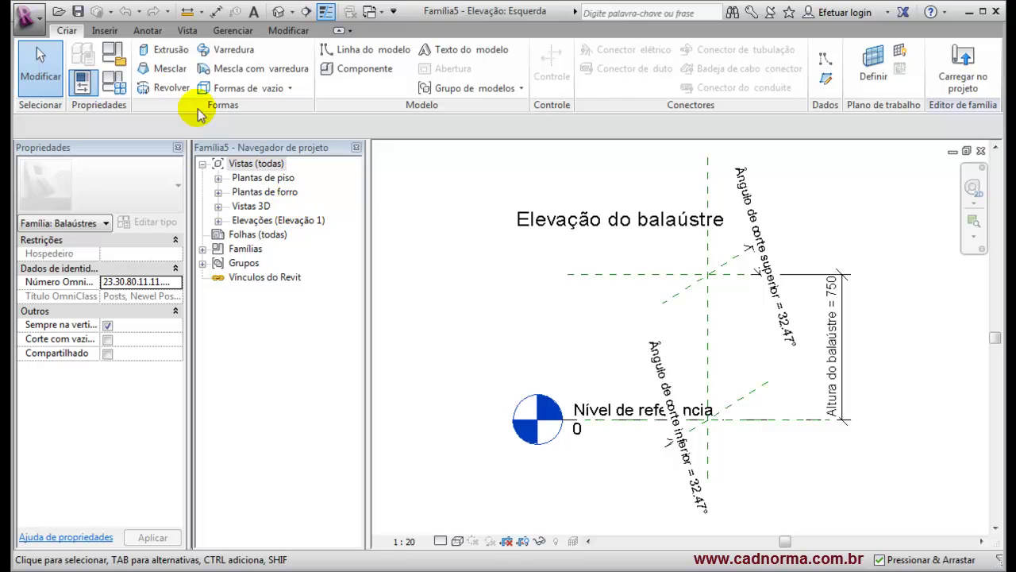
- Start an extrusion on the Nível de referência work plane and open the Nível de referência floor plan for its sketch
{"action": "left_click", "coordinate": [151, 51]}
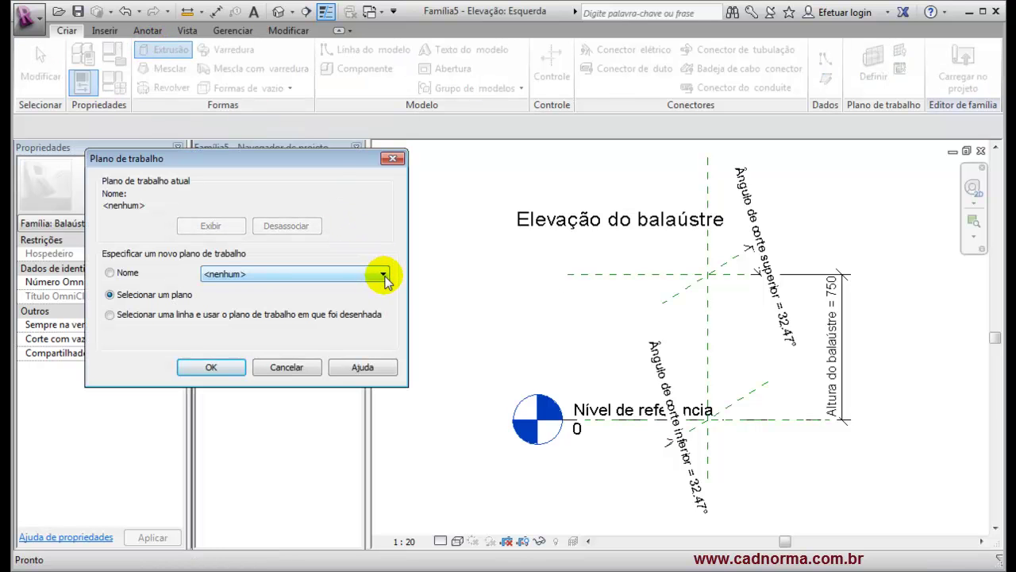
{"action": "left_click", "coordinate": [383, 274]}
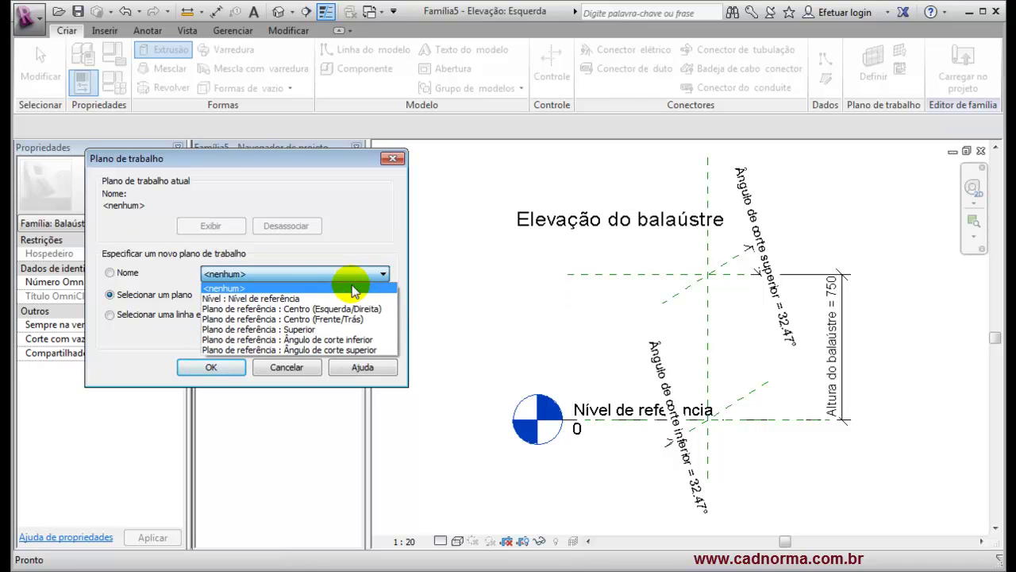
{"action": "left_click", "coordinate": [308, 297]}
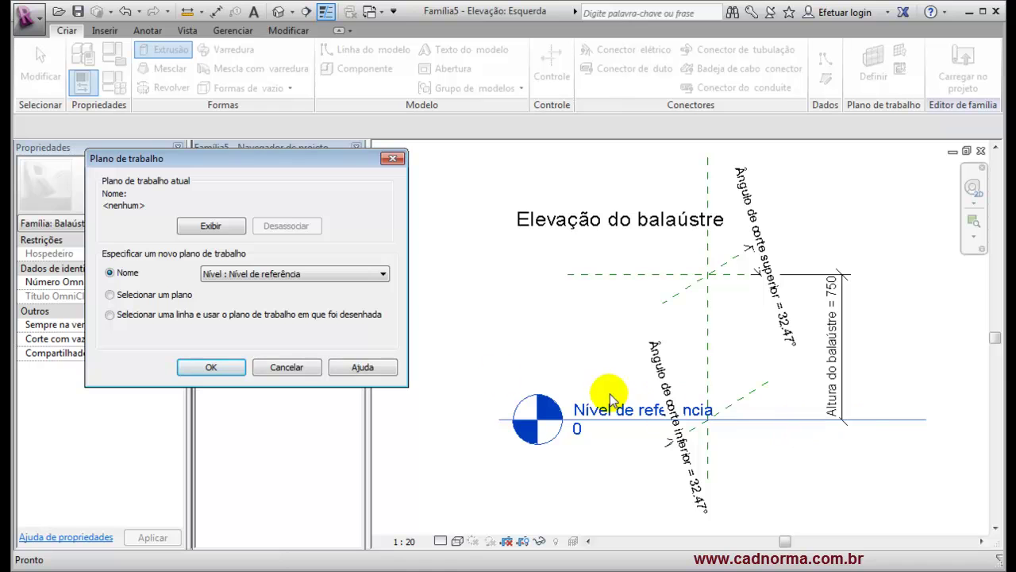
{"action": "left_click", "coordinate": [213, 367]}
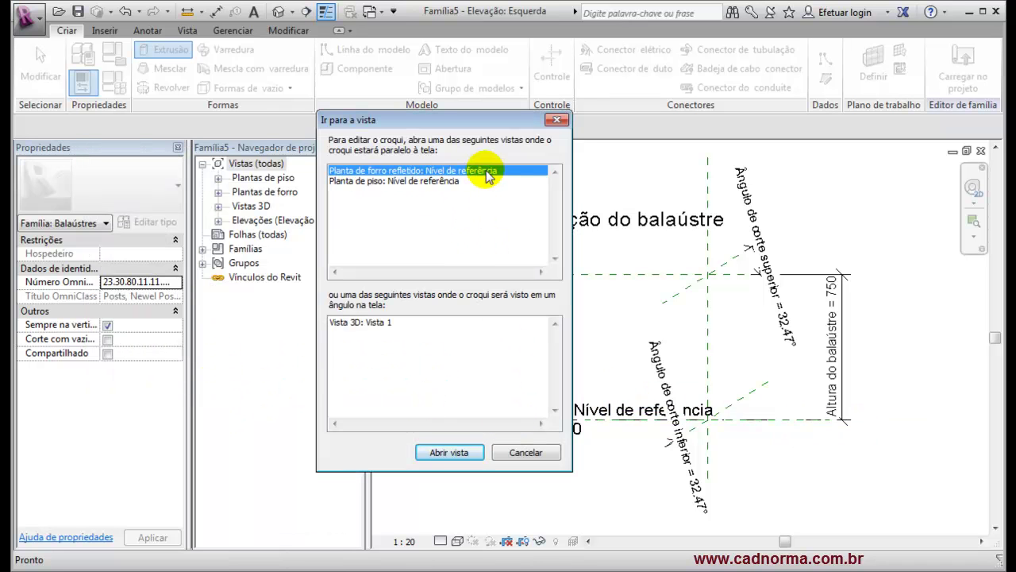
{"action": "left_click", "coordinate": [346, 182]}
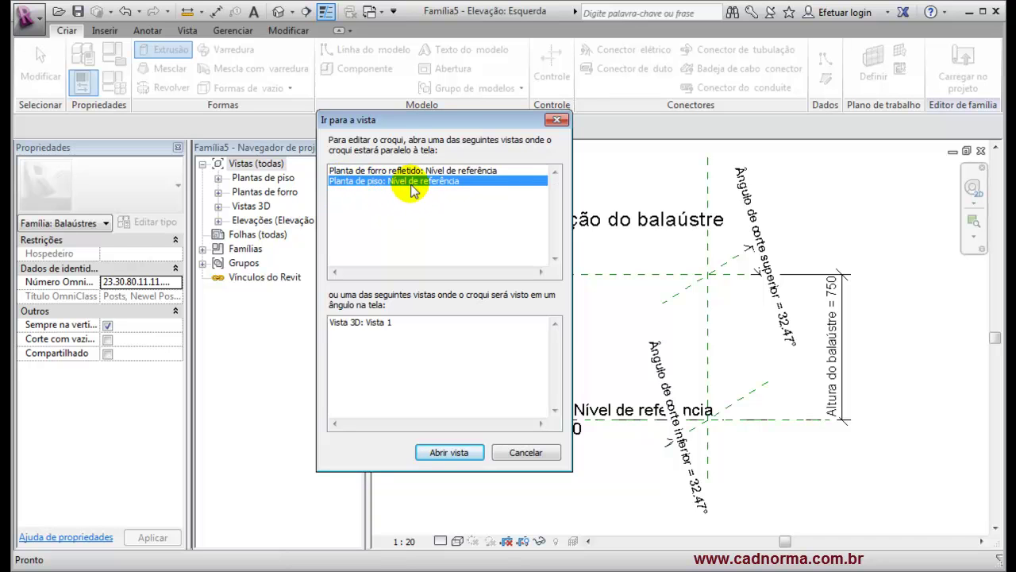
{"action": "left_click", "coordinate": [363, 170]}
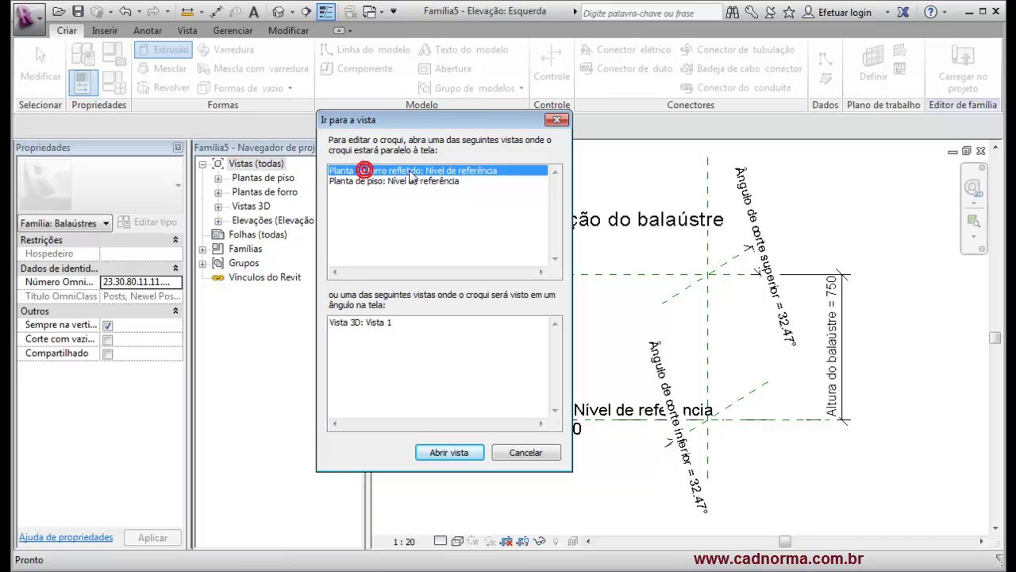
{"action": "left_click", "coordinate": [343, 182]}
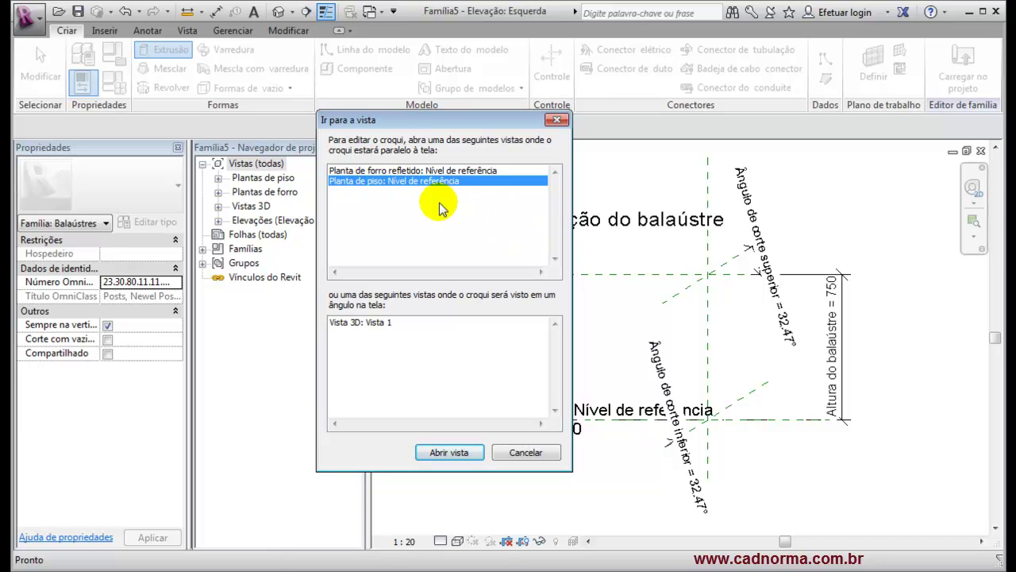
{"action": "left_click", "coordinate": [448, 451]}
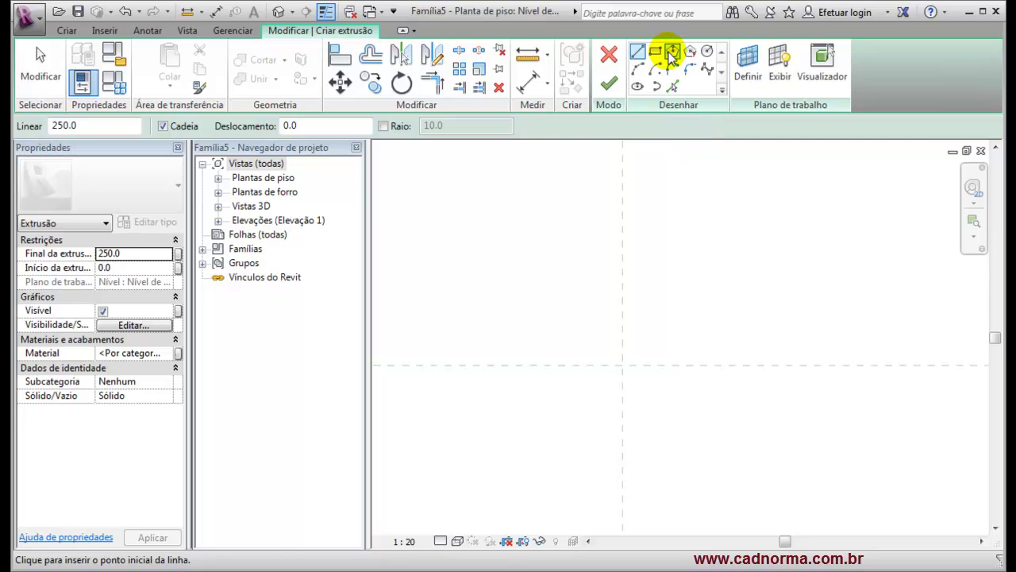
- Extrude an eight-sided polygon with a 15 radius, centred on the reference plane intersection, to a depth of 900 and view it in 3D
{"action": "left_click", "coordinate": [672, 52]}
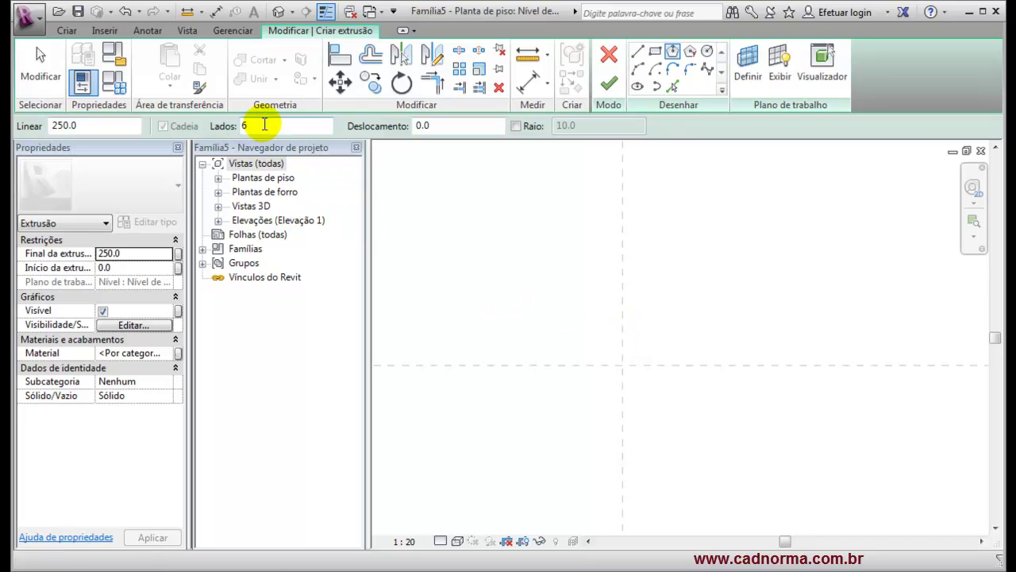
{"action": "type", "text": "8"}
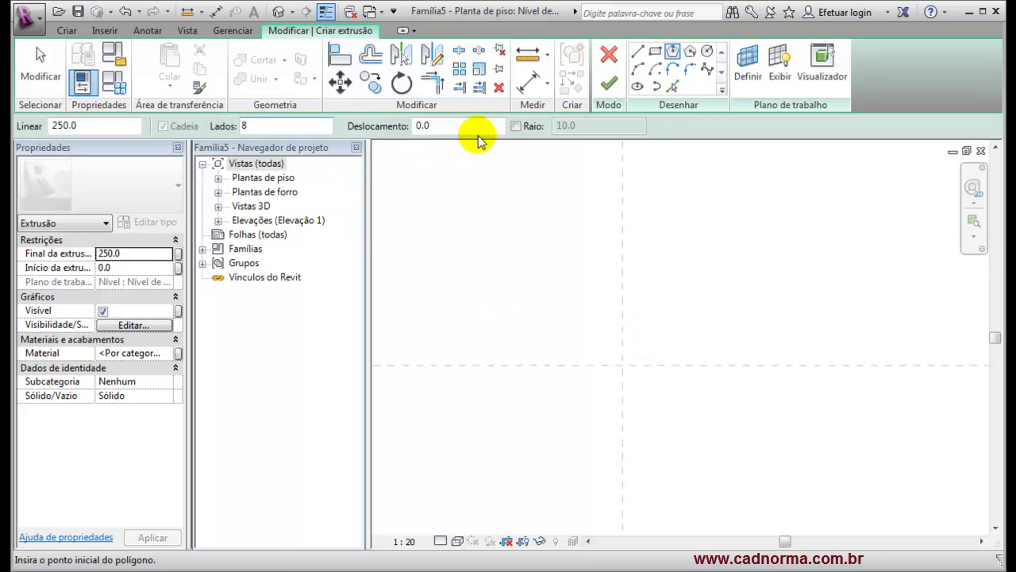
{"action": "left_click", "coordinate": [515, 125]}
{"action": "left_click_drag", "start_coordinate": [578, 126], "coordinate": [544, 125]}
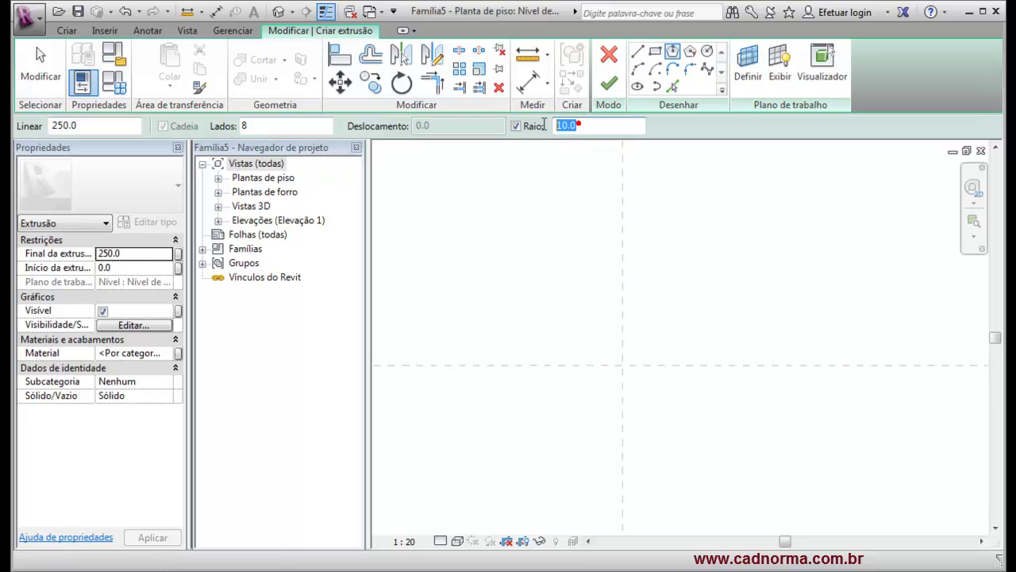
{"action": "type", "text": "15"}
{"action": "left_click", "coordinate": [622, 365]}
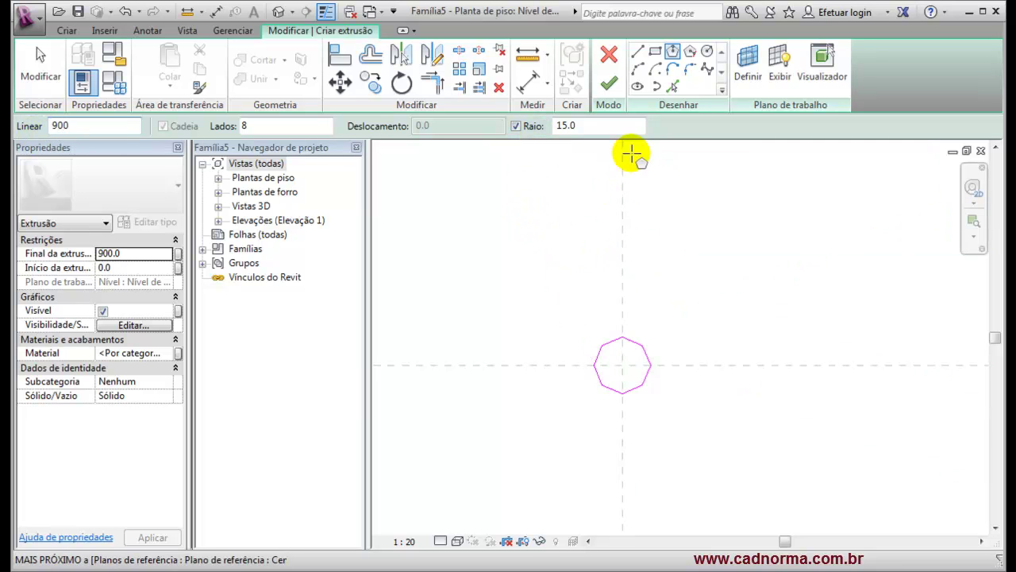
{"action": "left_click", "coordinate": [609, 84]}
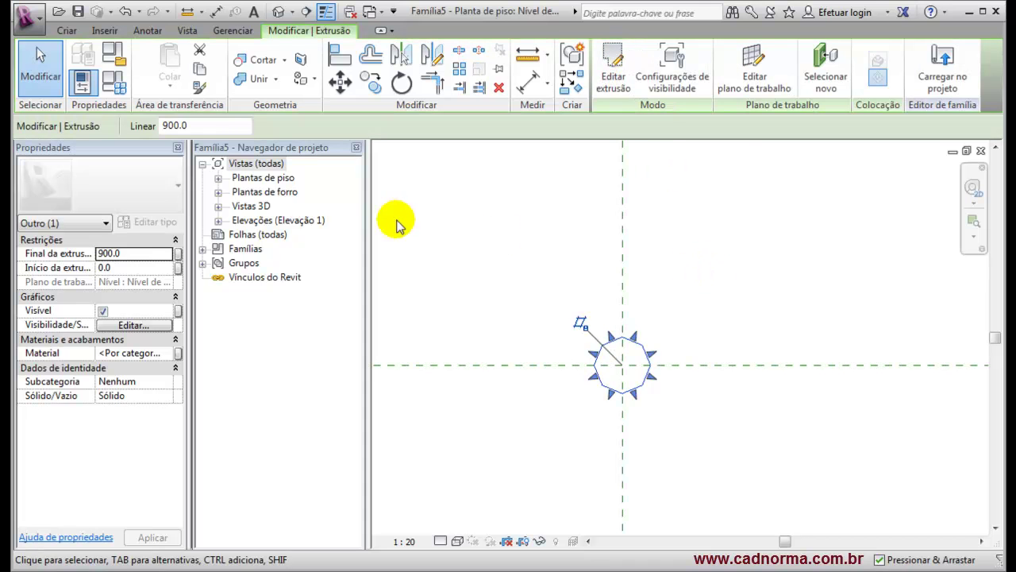
{"action": "left_click", "coordinate": [277, 12]}
{"action": "left_click", "coordinate": [746, 377]}
{"action": "middle_click_drag", "start_coordinate": [729, 345], "coordinate": [658, 356], "text": "shift"}
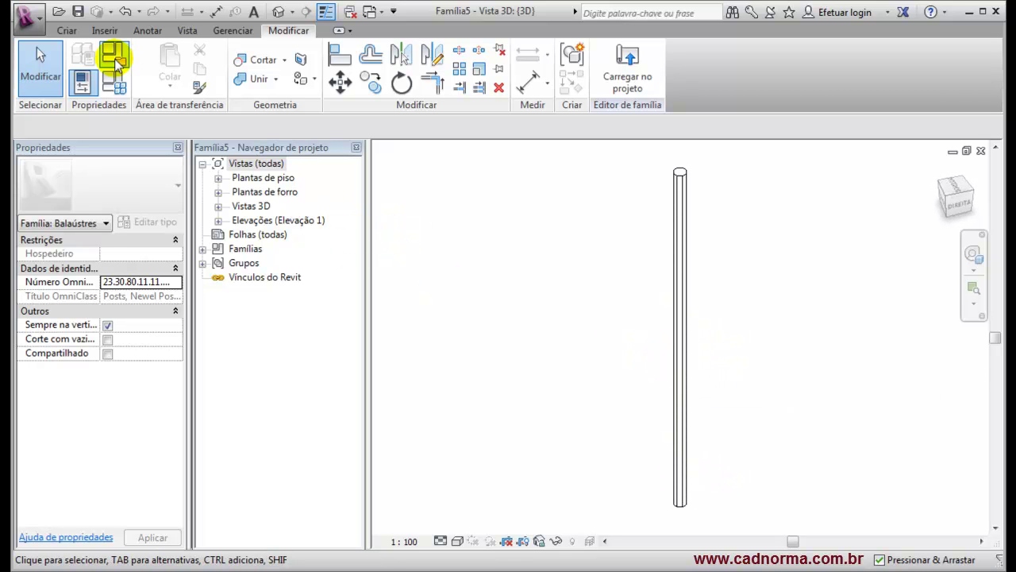
- Save the baluster family as Balaústre_octogonal in the Guarda-Corpos folder of the Cadnorma_Revit library and load it into the project
{"action": "left_click", "coordinate": [77, 11]}
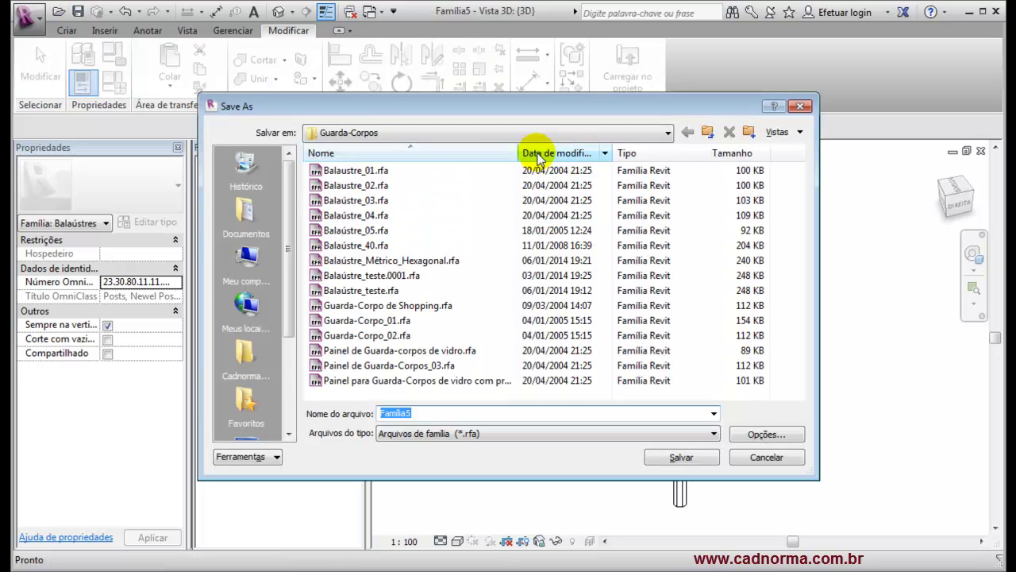
{"action": "left_click", "coordinate": [667, 133]}
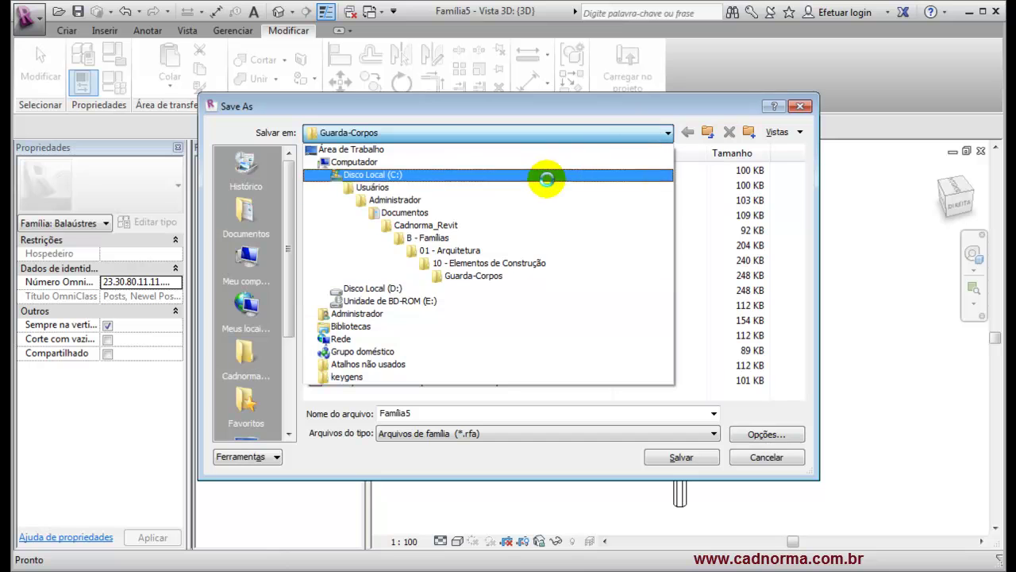
{"action": "left_click", "coordinate": [247, 361]}
{"action": "left_click", "coordinate": [247, 358]}
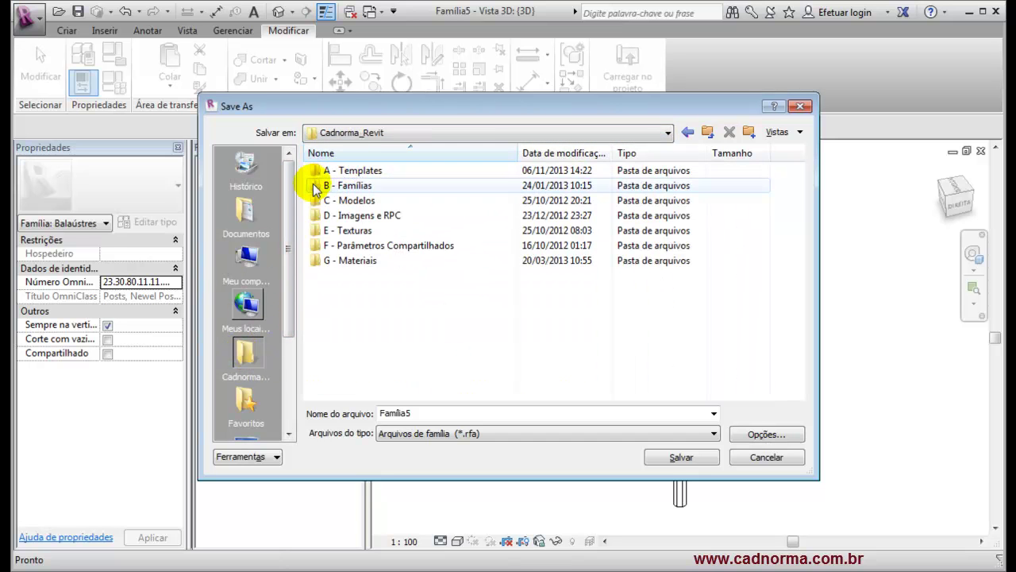
{"action": "double_click", "coordinate": [314, 187]}
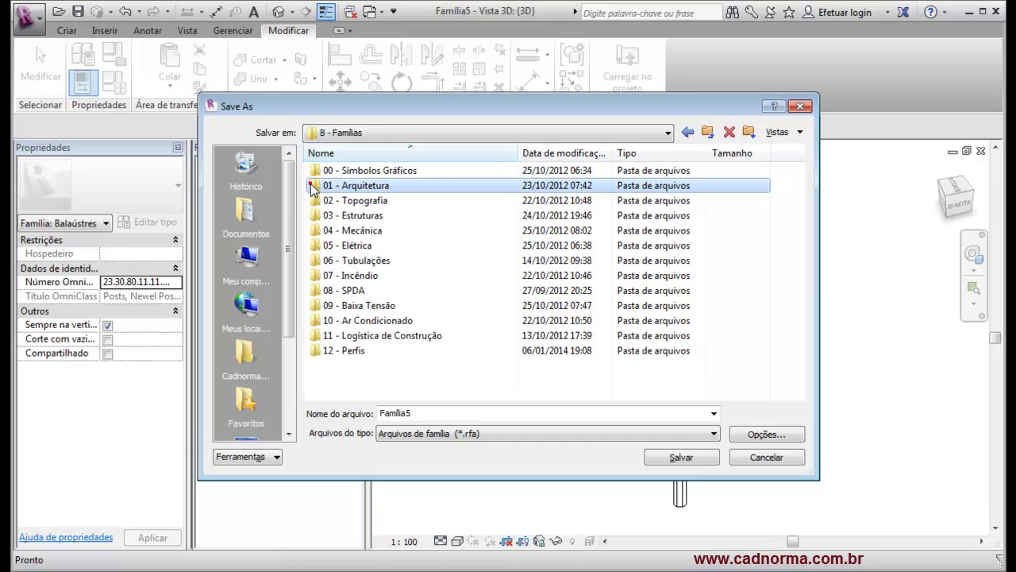
{"action": "double_click", "coordinate": [314, 188]}
{"action": "double_click", "coordinate": [316, 321]}
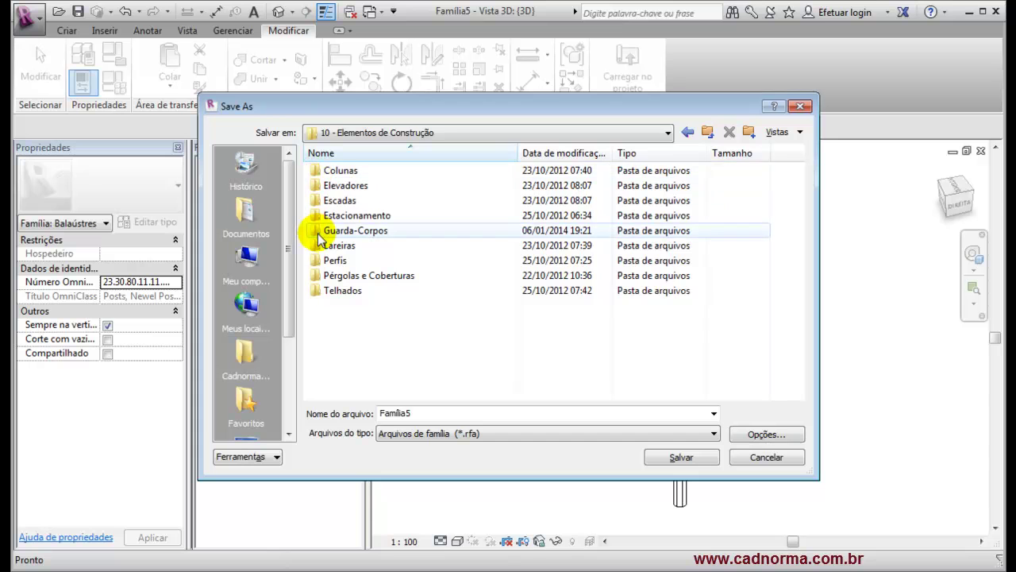
{"action": "double_click", "coordinate": [319, 232]}
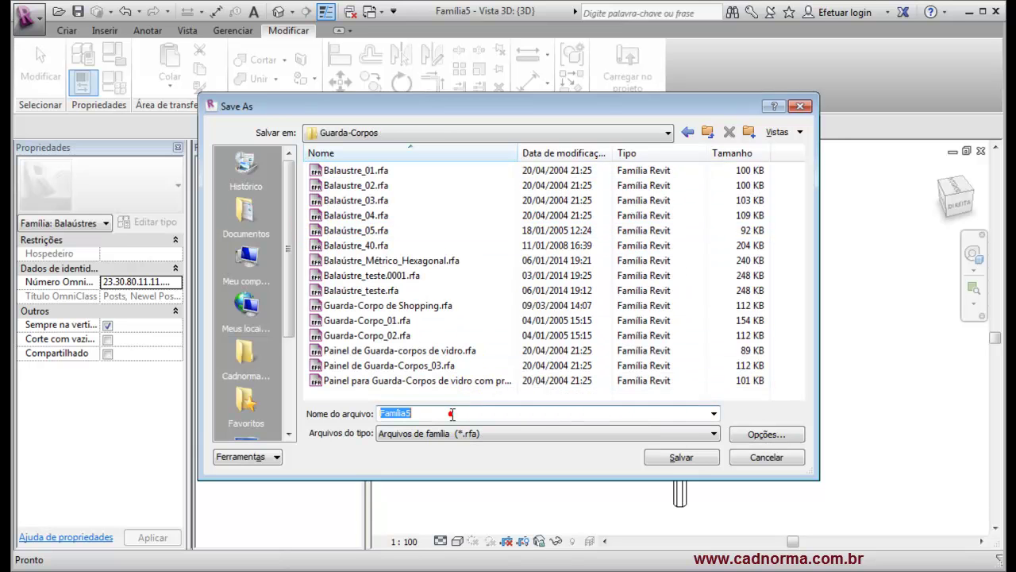
{"action": "type", "text": "bala"}
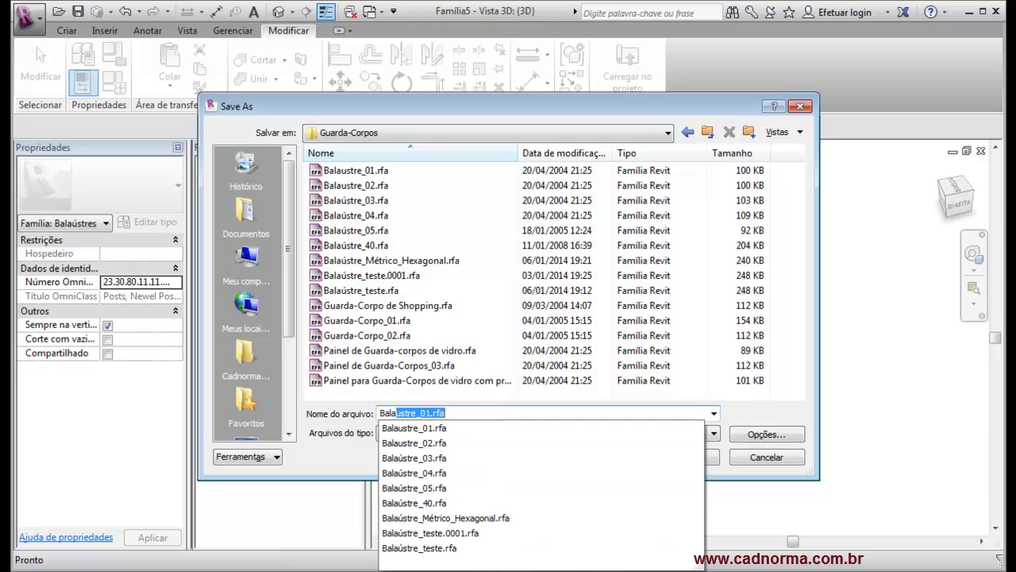
{"action": "type", "text": "ústre_octogonal"}
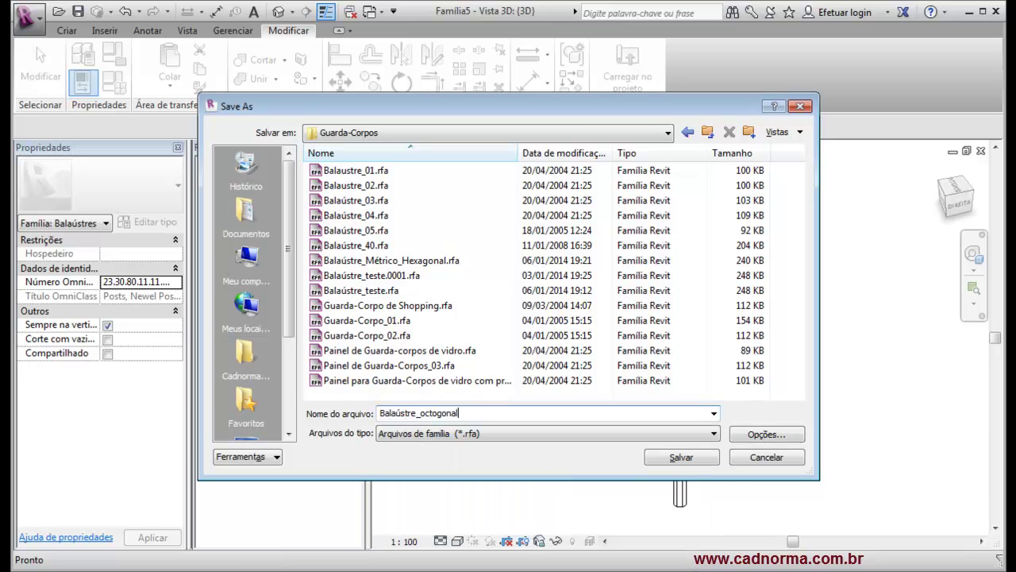
{"action": "left_click", "coordinate": [681, 458]}
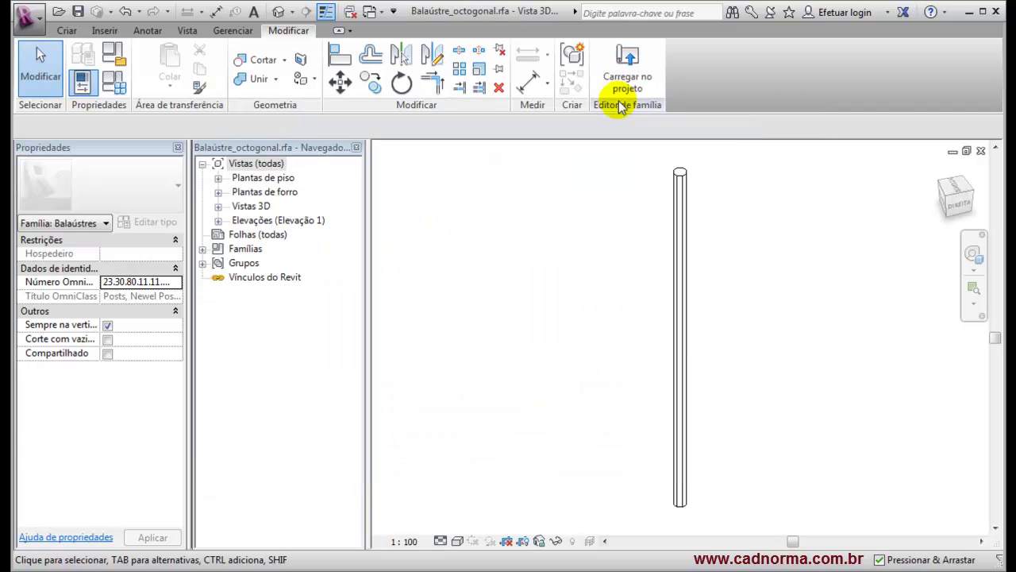
{"action": "left_click", "coordinate": [627, 67]}
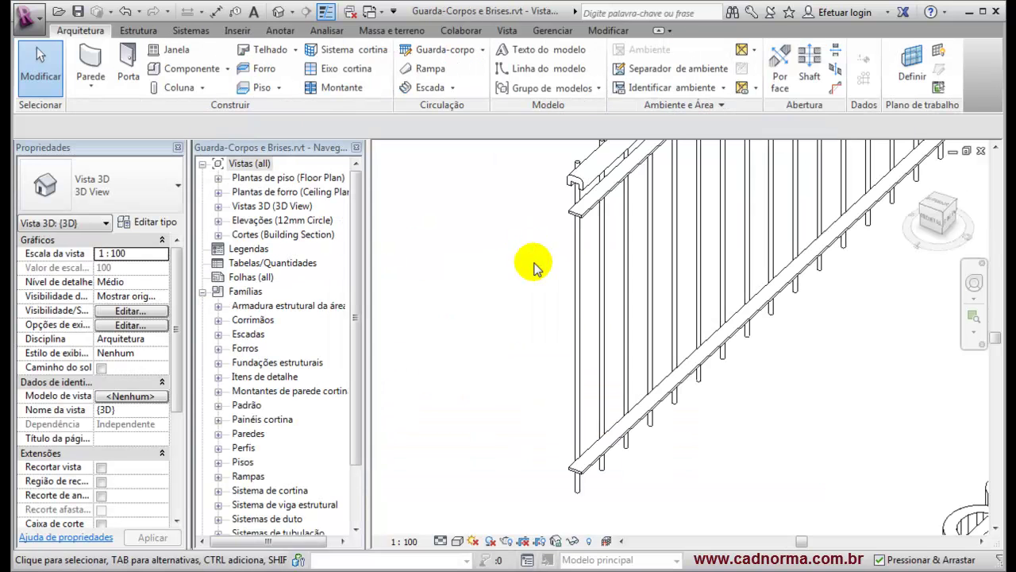
- In the Residential - Spiral Stair - No Stringer type's baluster placement, set the Regular baluster family to Balaústre_octogonal and apply the change
{"action": "left_click", "coordinate": [572, 294]}
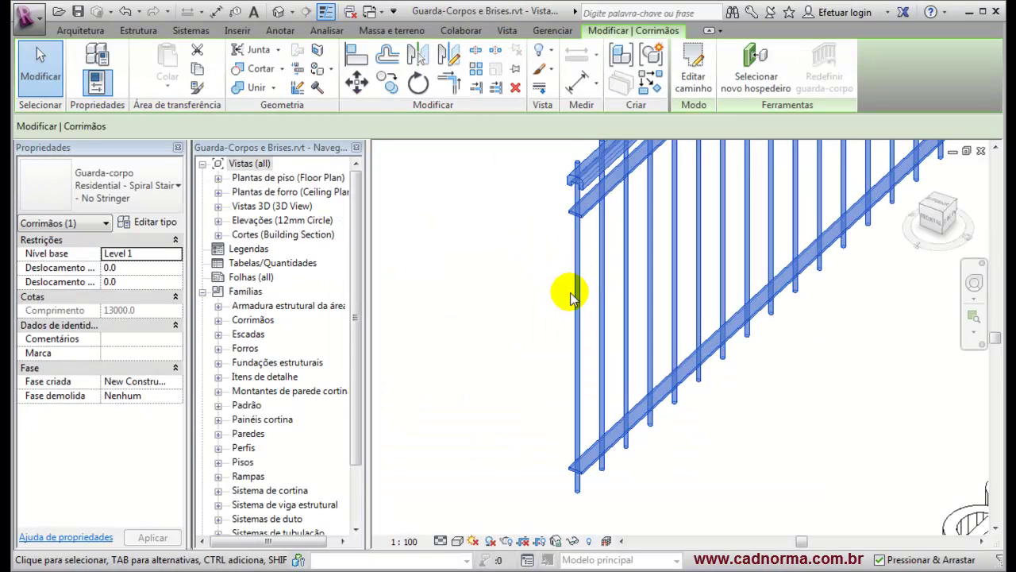
{"action": "left_click", "coordinate": [151, 224]}
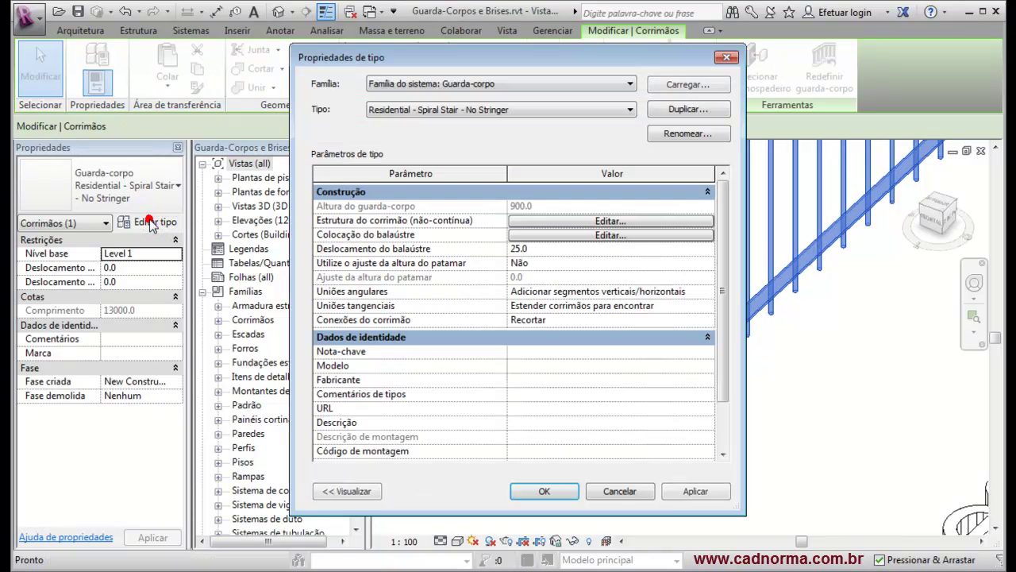
{"action": "left_click", "coordinate": [583, 234]}
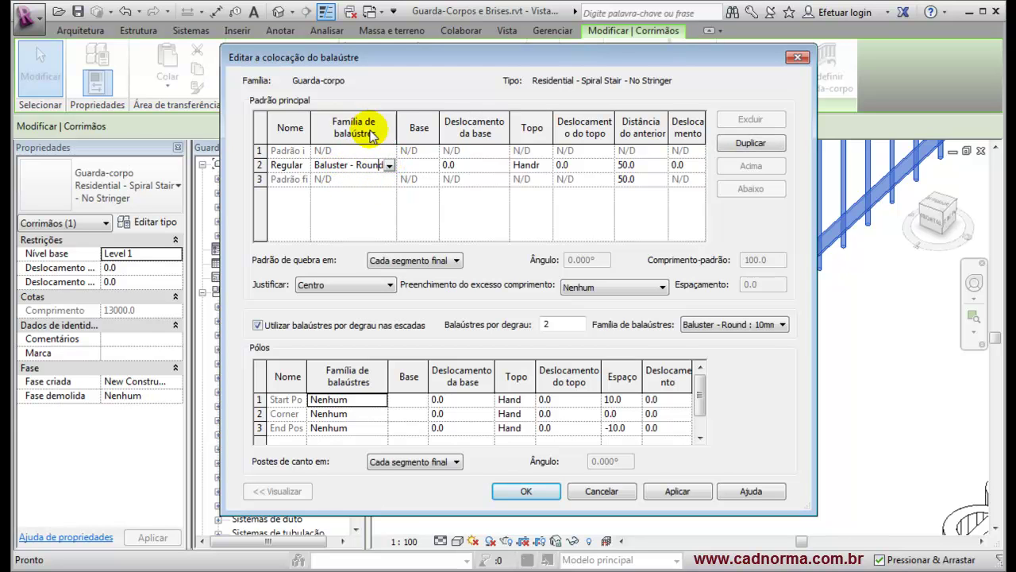
{"action": "left_click", "coordinate": [389, 165]}
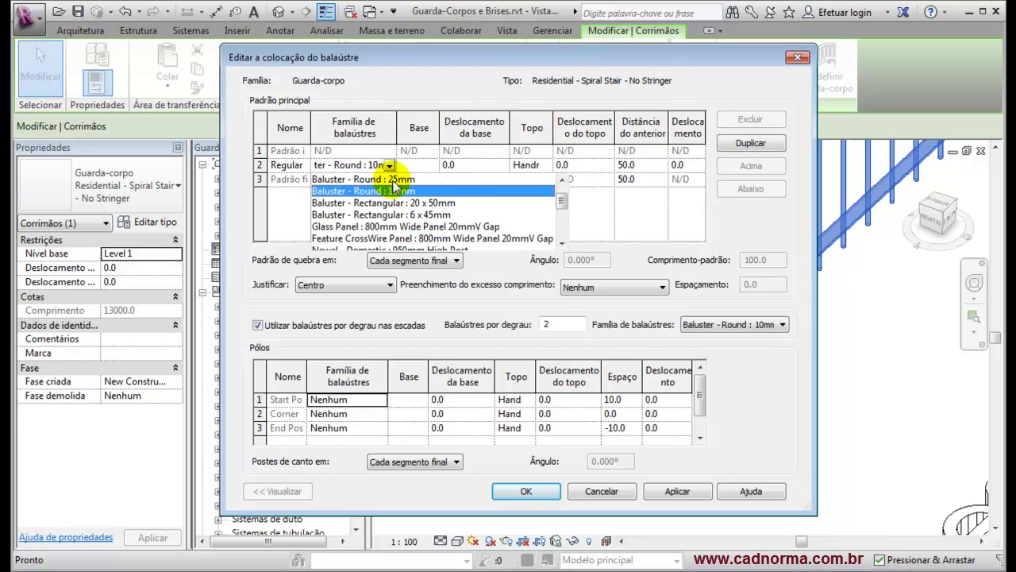
{"action": "scroll", "coordinate": [395, 187], "scroll_direction": "down", "scroll_amount": 5}
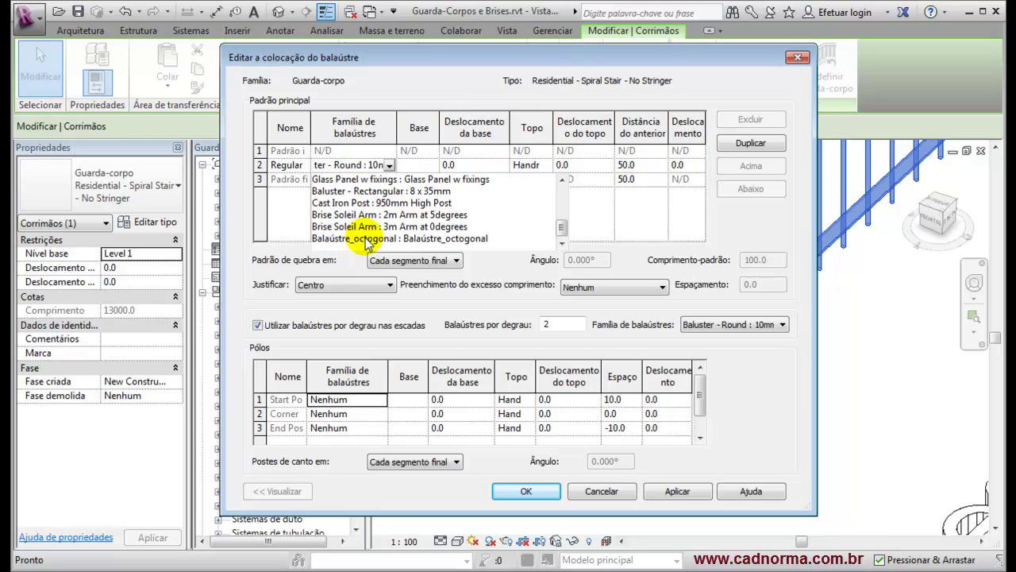
{"action": "left_click", "coordinate": [377, 238]}
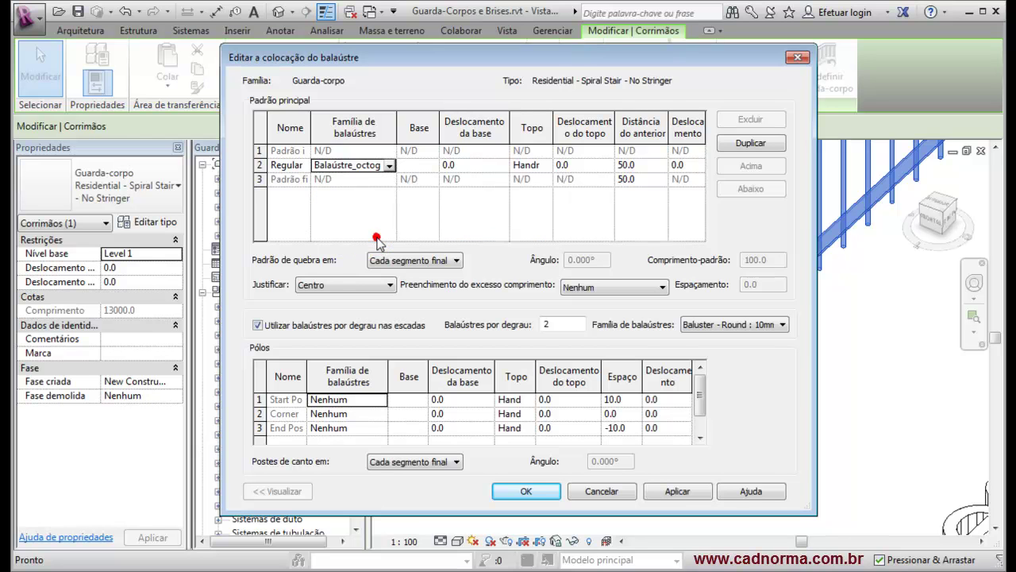
{"action": "left_click", "coordinate": [677, 491]}
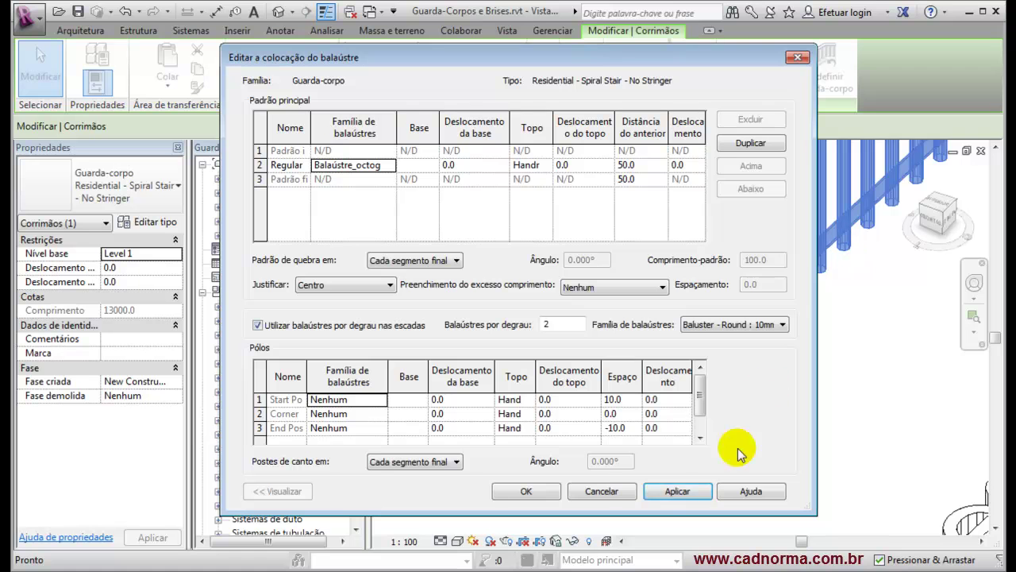
{"action": "left_click", "coordinate": [555, 491]}
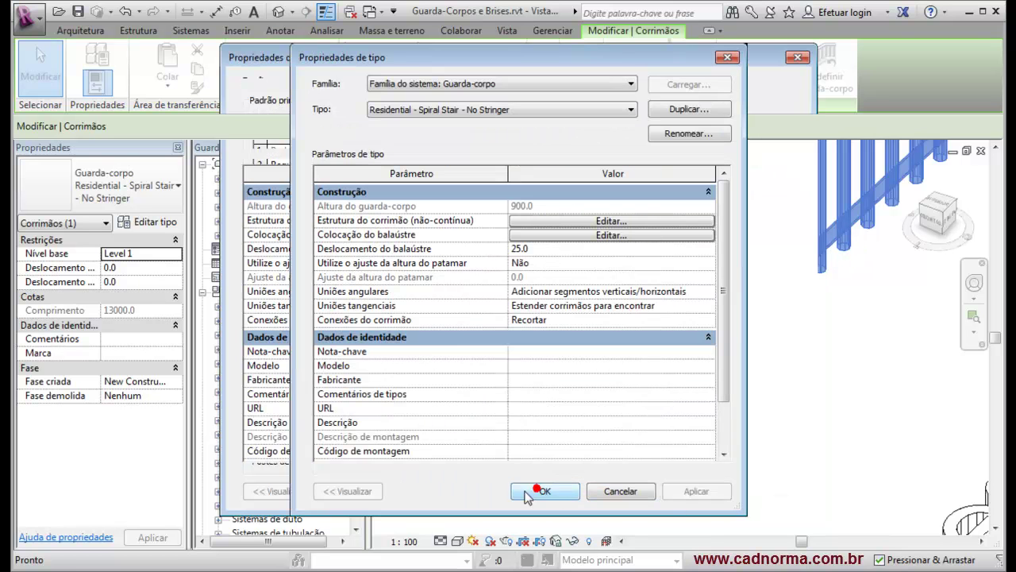
{"action": "left_click", "coordinate": [546, 490]}
{"action": "left_click", "coordinate": [785, 408]}
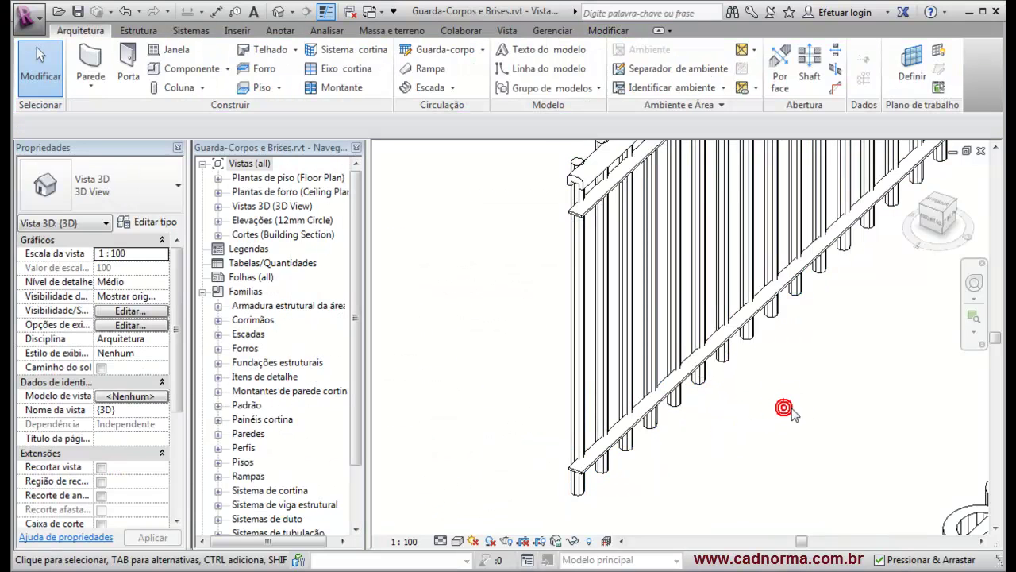
- Examine the octagonal balusters on the spiral stair railing and the neighbouring wire, glass panel and handrail samples
{"action": "middle_click_drag", "start_coordinate": [675, 397], "coordinate": [608, 358], "text": "shift"}
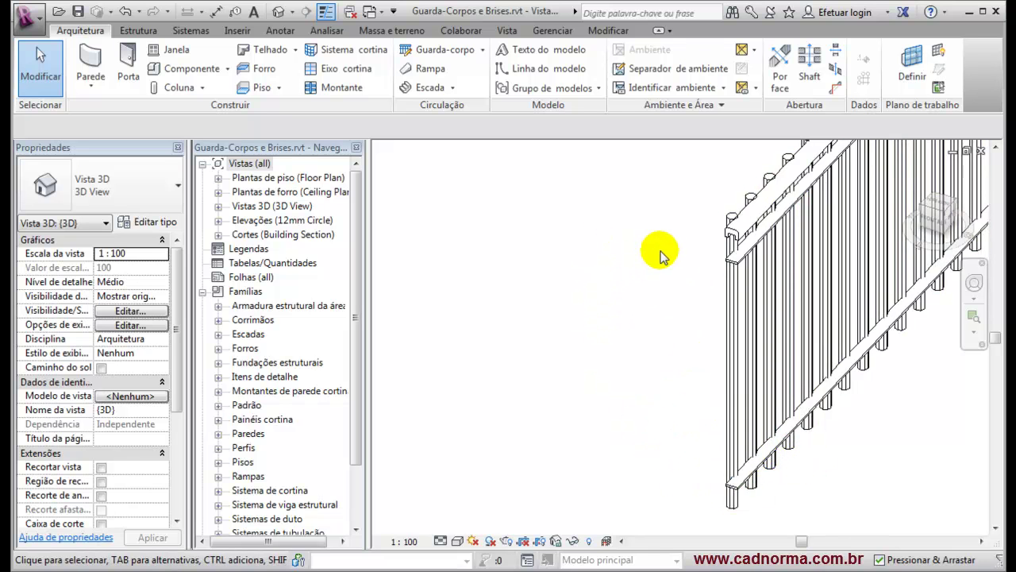
{"action": "middle_click_drag", "start_coordinate": [665, 254], "coordinate": [552, 270]}
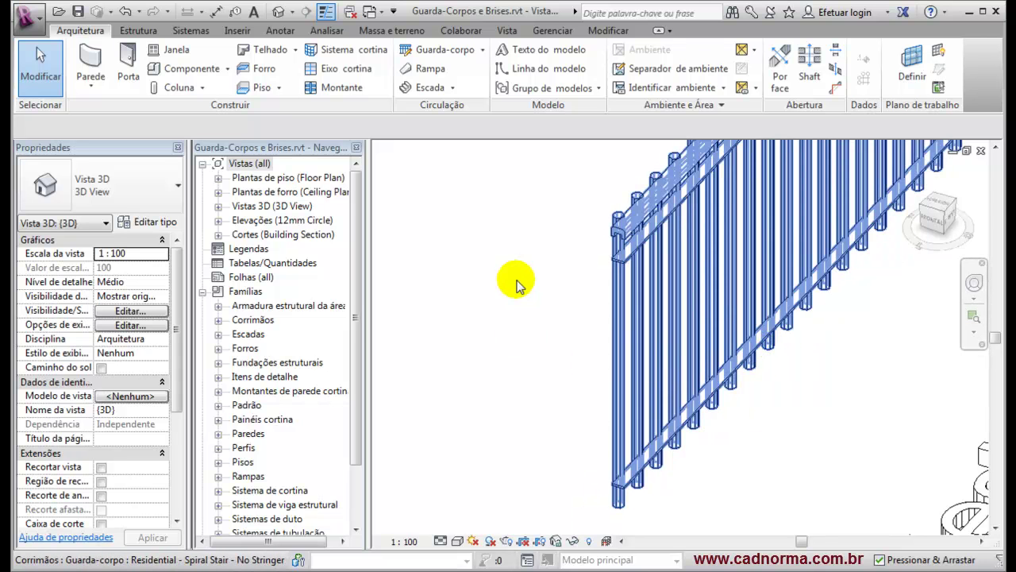
{"action": "left_click", "coordinate": [530, 258]}
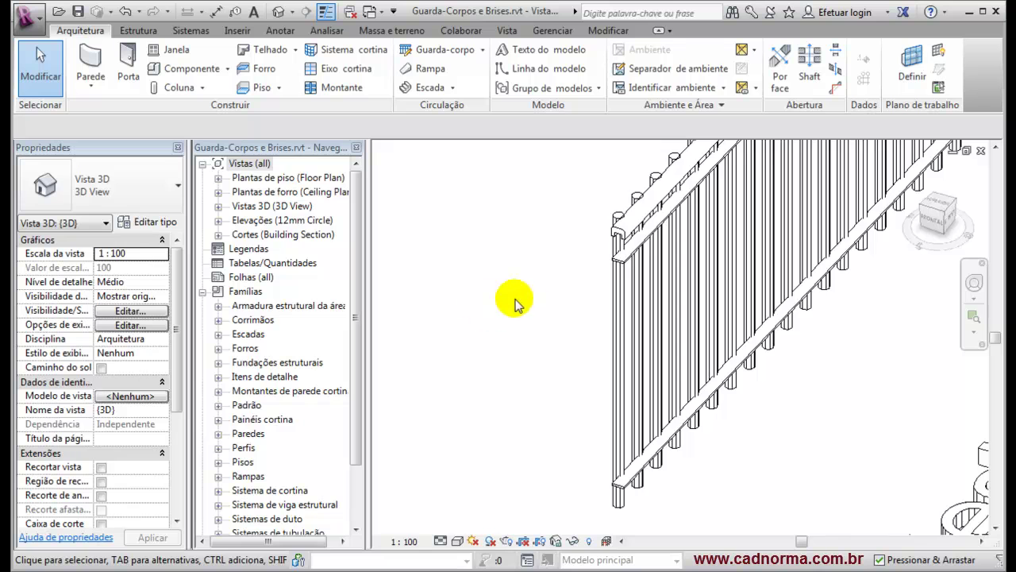
{"action": "scroll", "coordinate": [514, 304], "scroll_direction": "down", "scroll_amount": 5}
{"action": "scroll", "coordinate": [794, 415], "scroll_direction": "up", "scroll_amount": 4}
{"action": "middle_click_drag", "start_coordinate": [794, 415], "coordinate": [394, 308]}
{"action": "middle_click_drag", "start_coordinate": [726, 408], "coordinate": [558, 270], "text": "shift"}
{"action": "scroll", "coordinate": [651, 337], "scroll_direction": "up", "scroll_amount": 3}
{"action": "scroll", "coordinate": [566, 381], "scroll_direction": "down", "scroll_amount": 2}
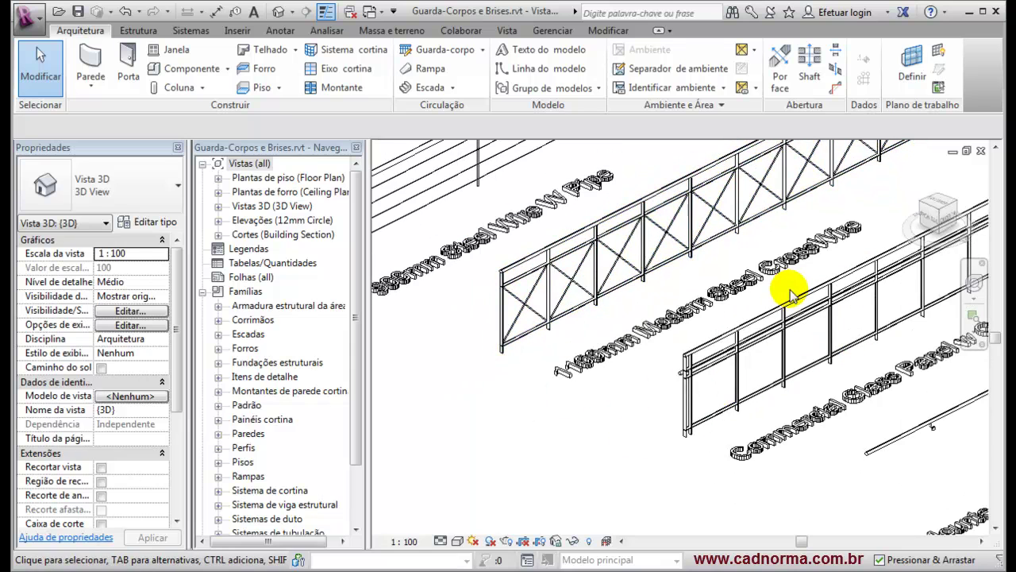
{"action": "scroll", "coordinate": [674, 294], "scroll_direction": "down", "scroll_amount": 4}
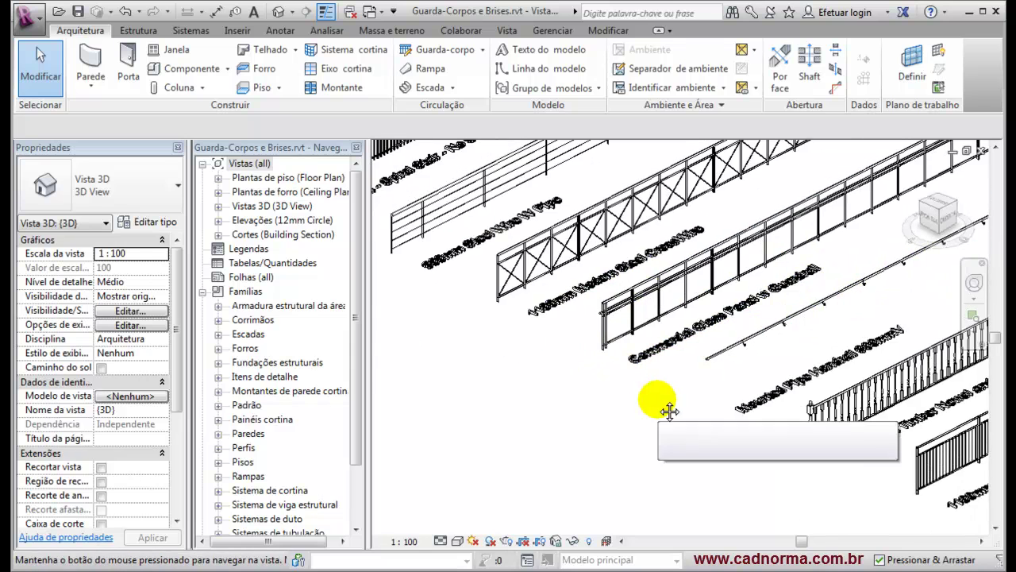